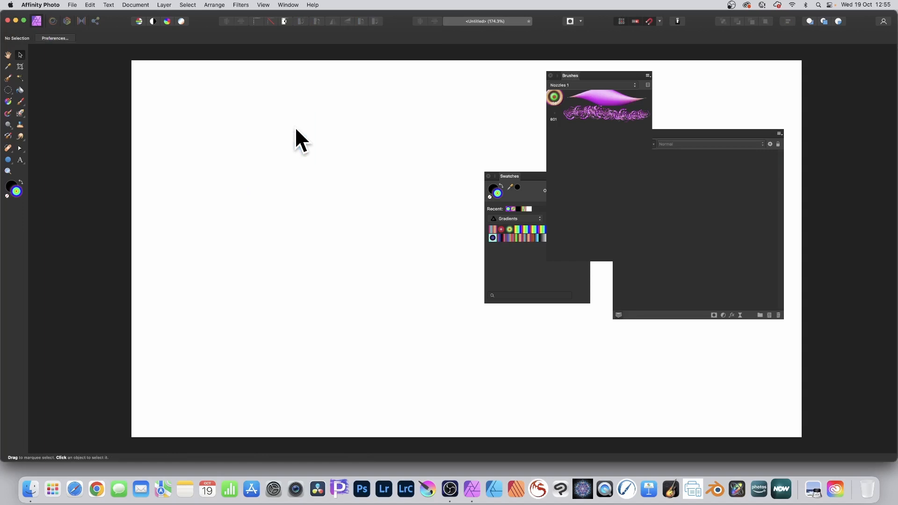
# Draw a large circle with the Ellipse Tool in the upper-left part of the blank canvas.
pyautogui.click(8, 159)
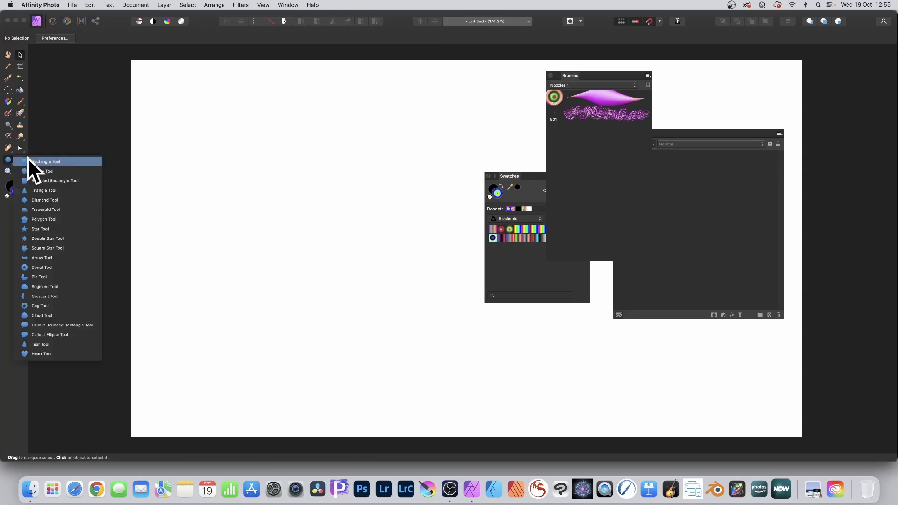
pyautogui.click(48, 172)
pyautogui.moveTo(207, 102); pyautogui.dragTo(383, 278)
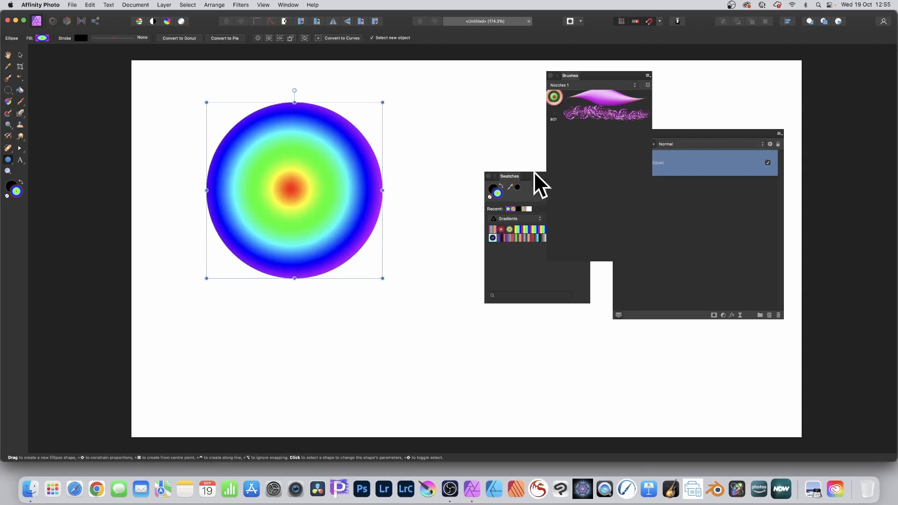
# Try several preset gradients on the circle and settle on the one running from red through brown to blue and turquoise.
pyautogui.moveTo(519, 187)
pyautogui.mouseDown()
pyautogui.moveTo(455, 127)
pyautogui.moveTo(427, 122)
pyautogui.mouseUp()
pyautogui.click(440, 163)
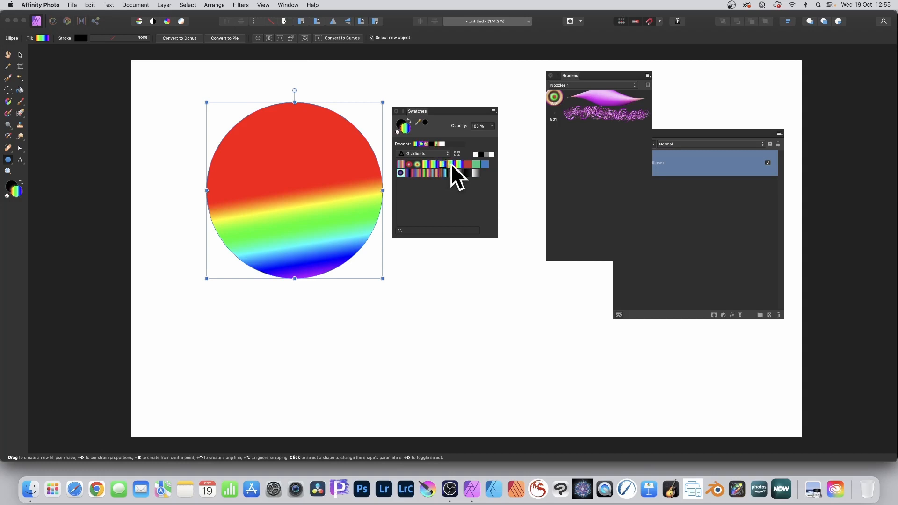
pyautogui.click(433, 172)
pyautogui.click(438, 173)
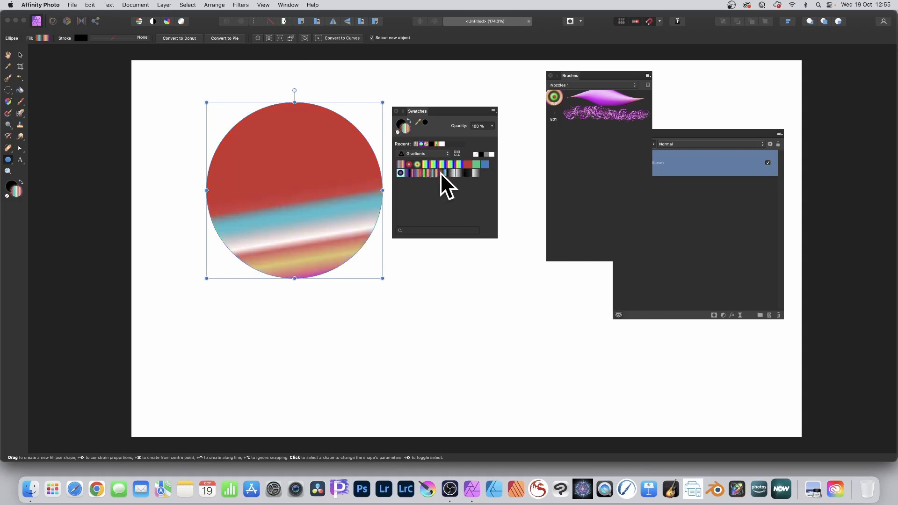
pyautogui.click(439, 172)
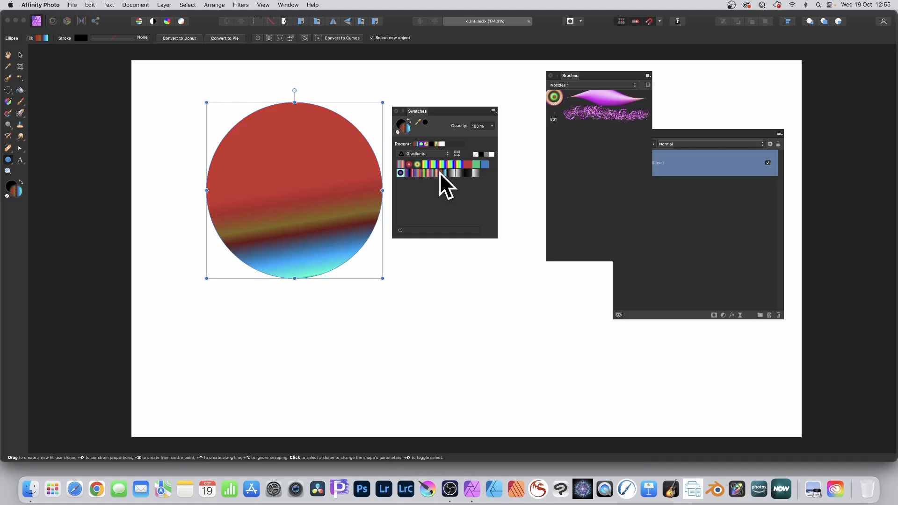
# Change the circle's gradient fill type to Elliptical and move its origin to the circle's centre.
pyautogui.click(8, 102)
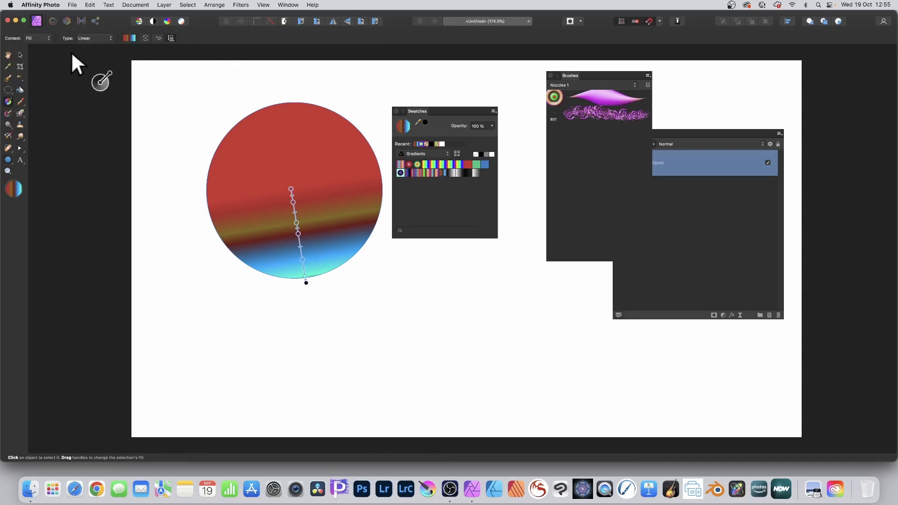
pyautogui.click(94, 37)
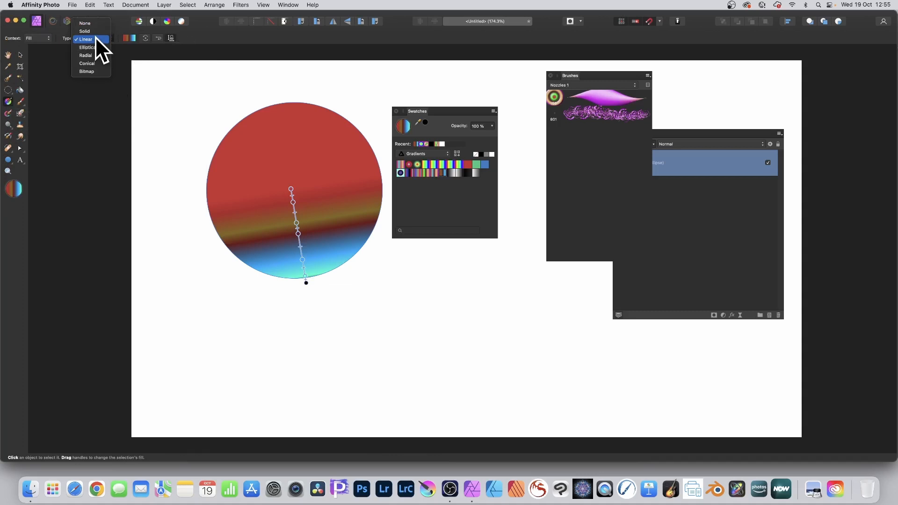
pyautogui.click(95, 47)
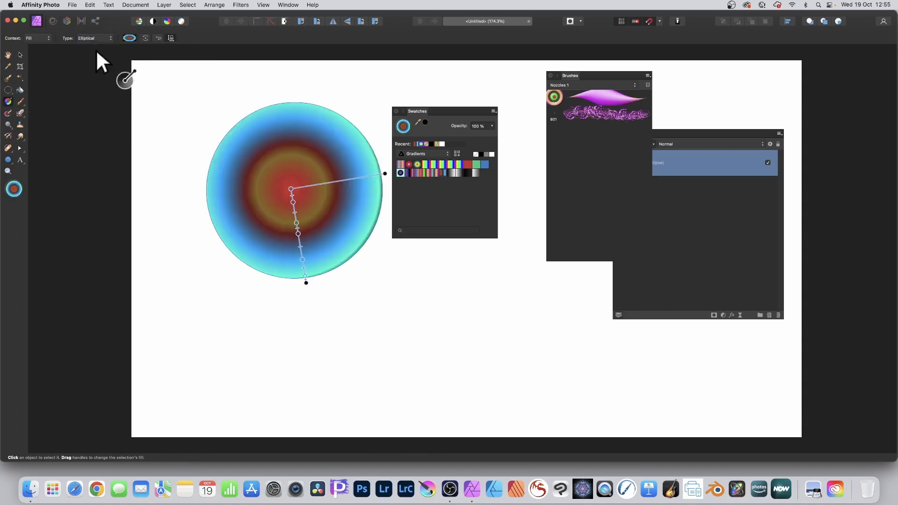
pyautogui.moveTo(293, 190); pyautogui.dragTo(294, 190)
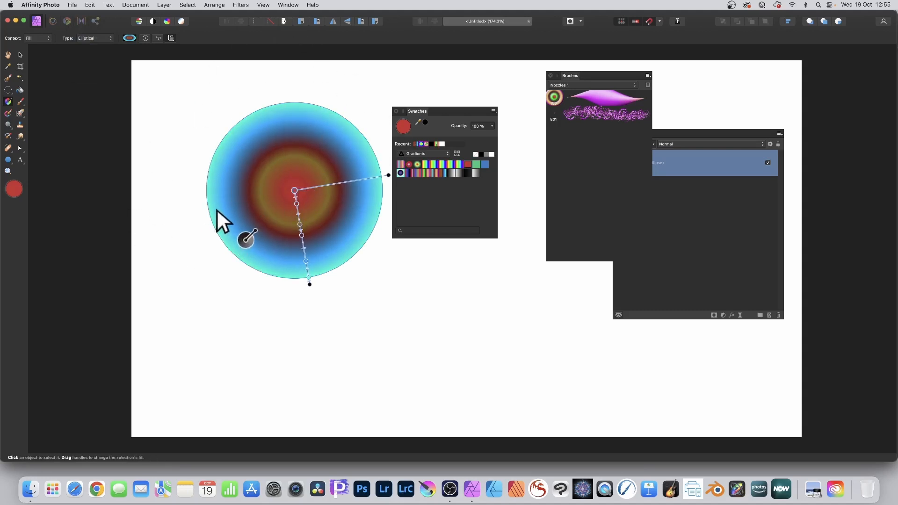
pyautogui.click(19, 55)
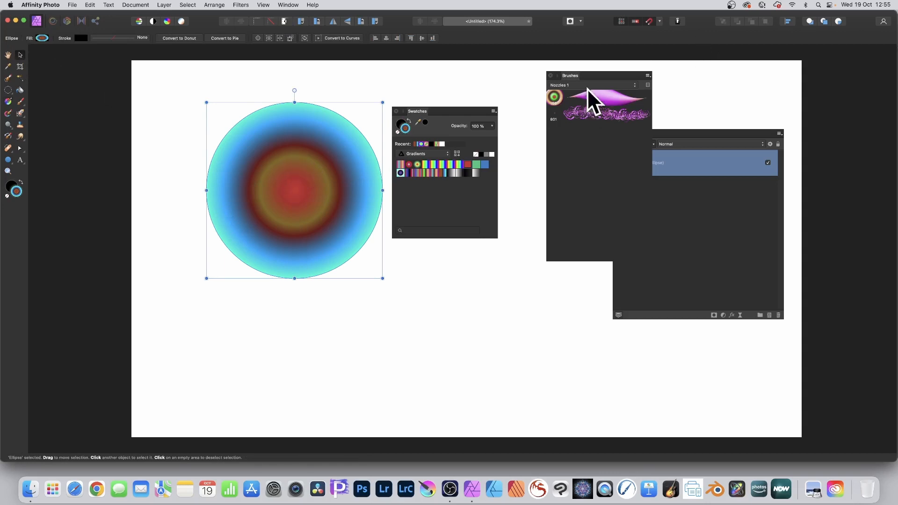
# Rasterise the gradient-filled circle into a pixel layer.
pyautogui.click(647, 76)
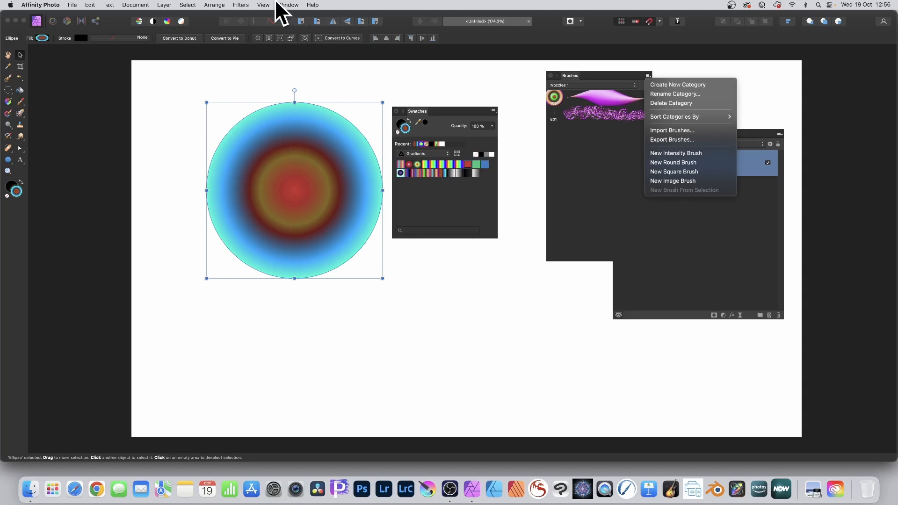
pyautogui.click(162, 3)
pyautogui.click(162, 2)
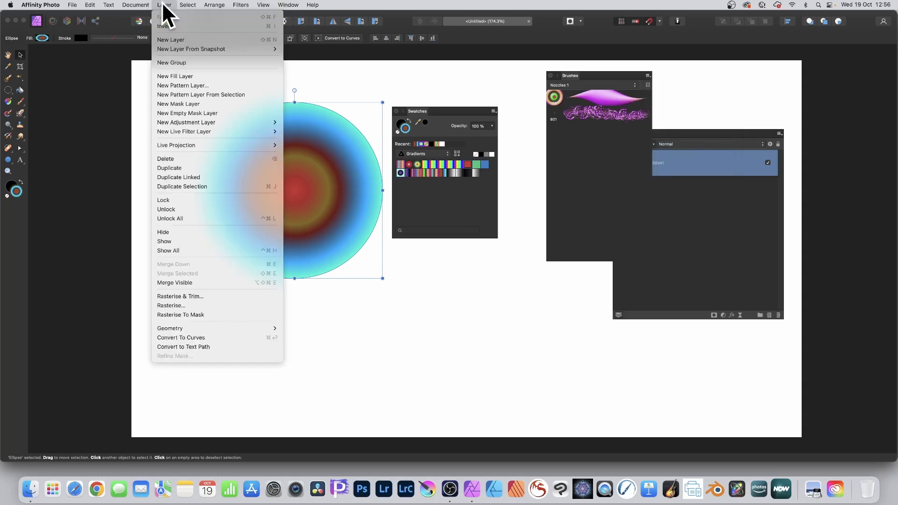
pyautogui.click(181, 304)
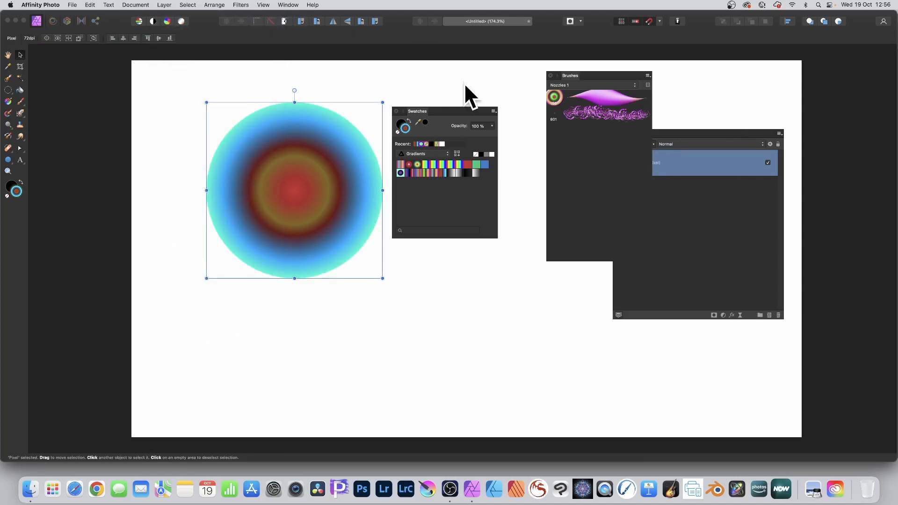
# Create a new brush from the rasterised circle in the Nozzles 1 category and delete the circle from the canvas.
pyautogui.moveTo(684, 132); pyautogui.dragTo(574, 98)
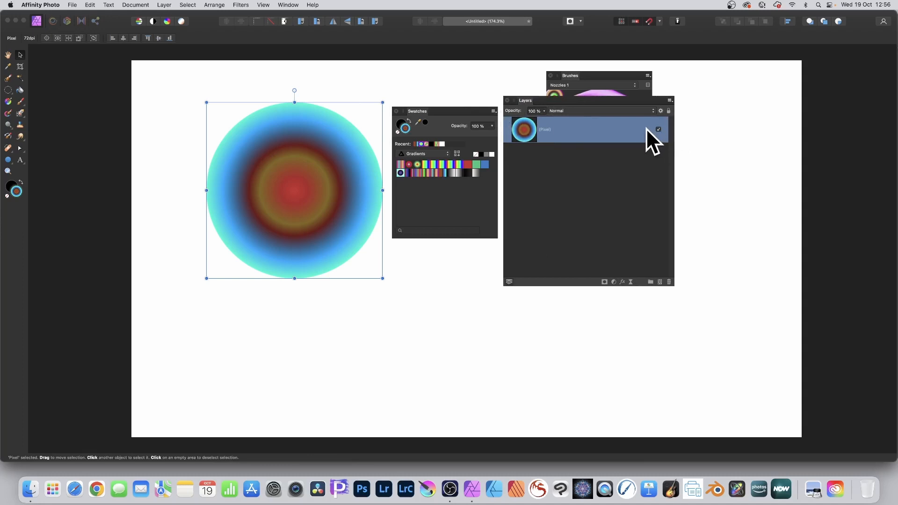
pyautogui.click(572, 75)
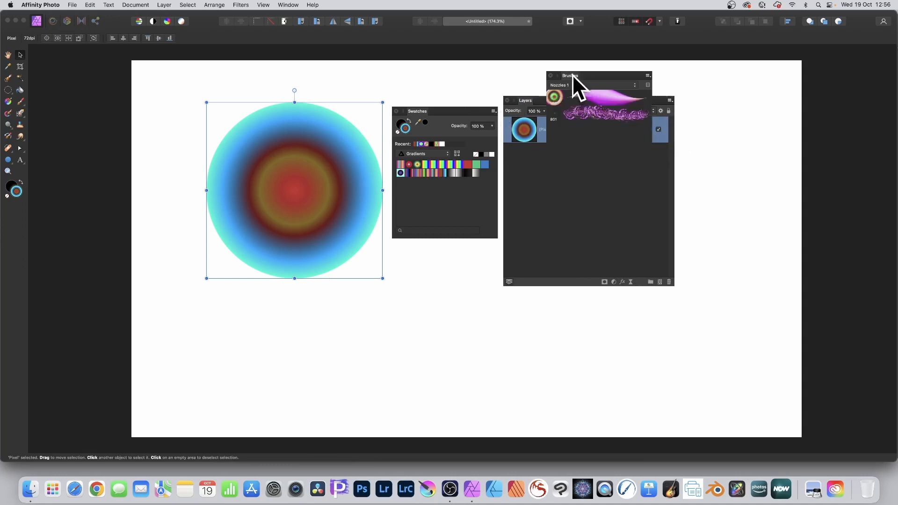
pyautogui.click(648, 75)
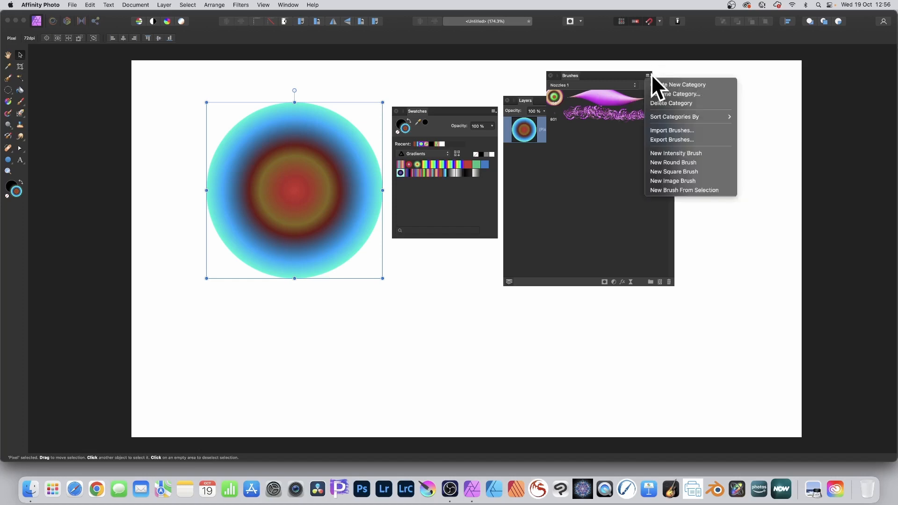
pyautogui.click(695, 191)
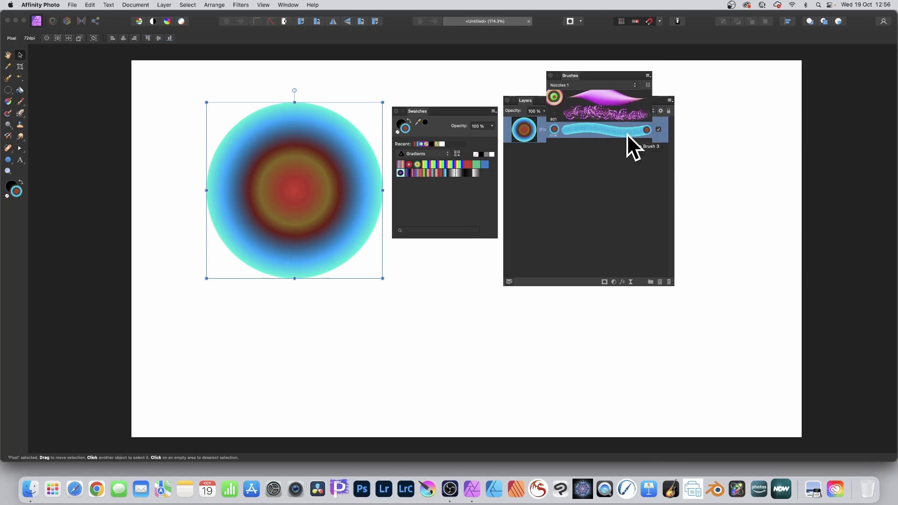
pyautogui.press('Delete')
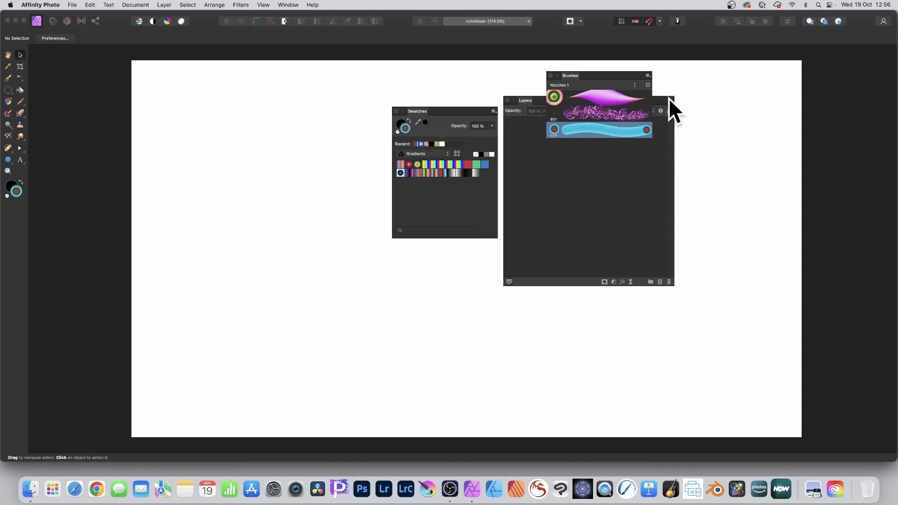
pyautogui.moveTo(413, 119); pyautogui.dragTo(744, 103)
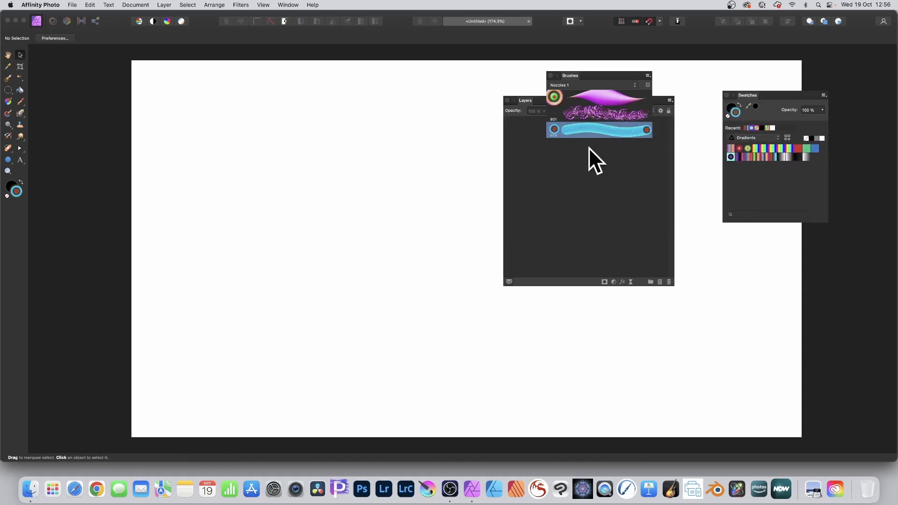
# Edit the new image brush, setting its size to 360.7 px and its spacing to 22 %.
pyautogui.doubleClick(591, 130)
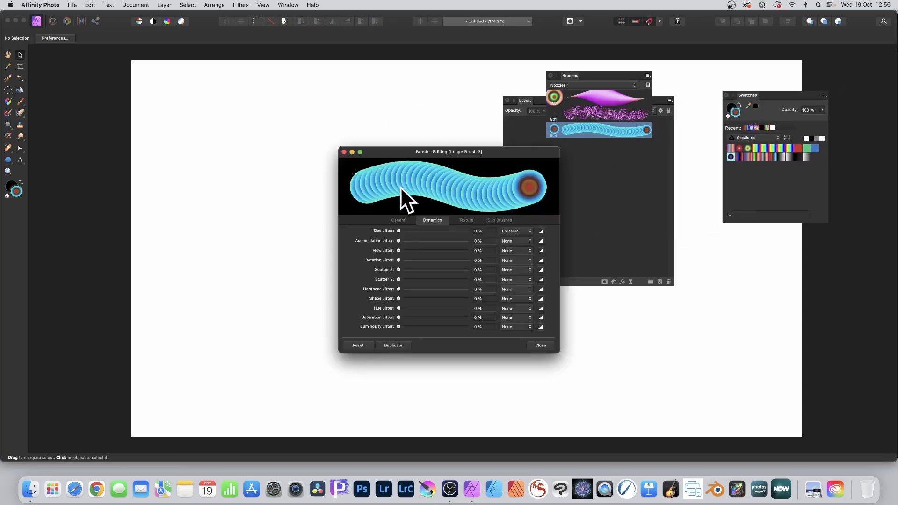
pyautogui.moveTo(423, 151); pyautogui.dragTo(344, 105)
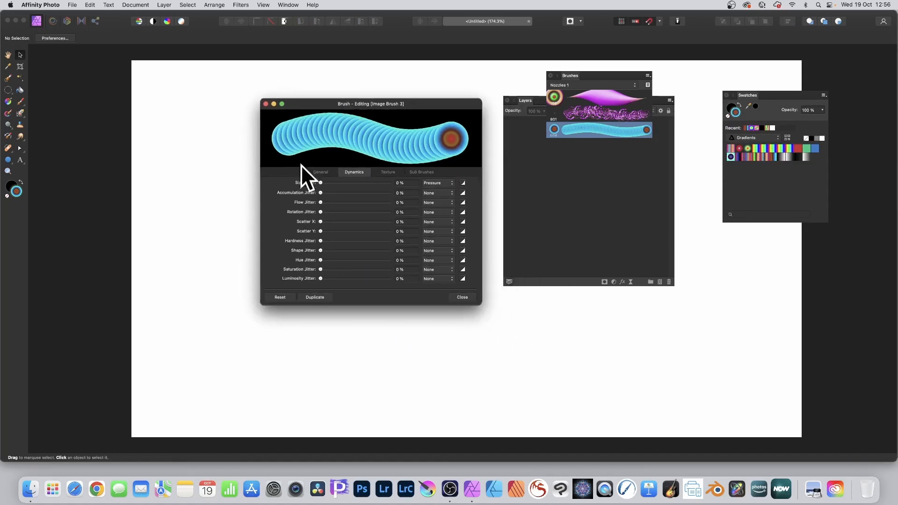
pyautogui.click(321, 172)
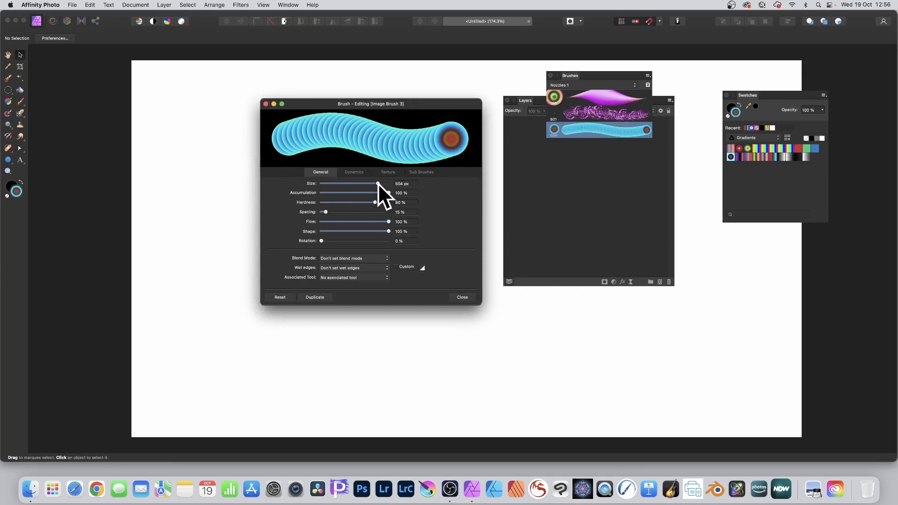
pyautogui.moveTo(378, 184); pyautogui.dragTo(369, 183)
pyautogui.moveTo(327, 211); pyautogui.dragTo(319, 210)
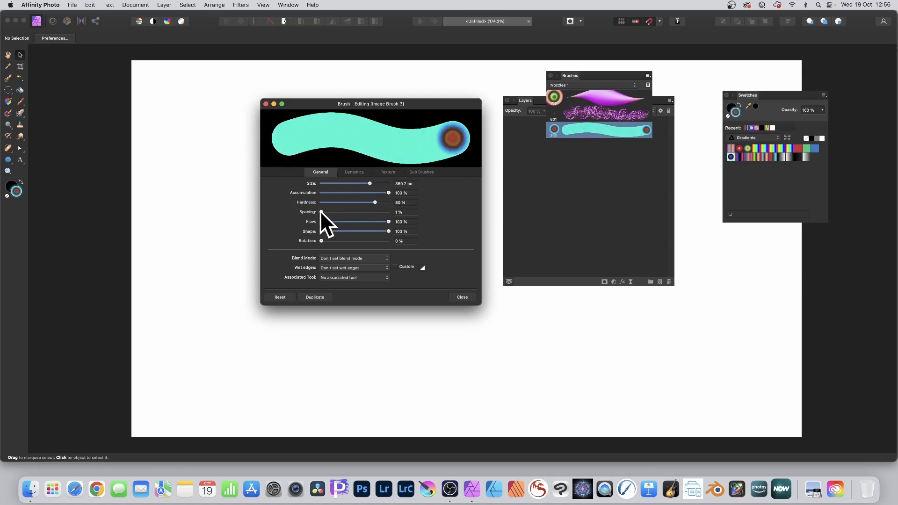
pyautogui.moveTo(321, 211); pyautogui.dragTo(328, 212)
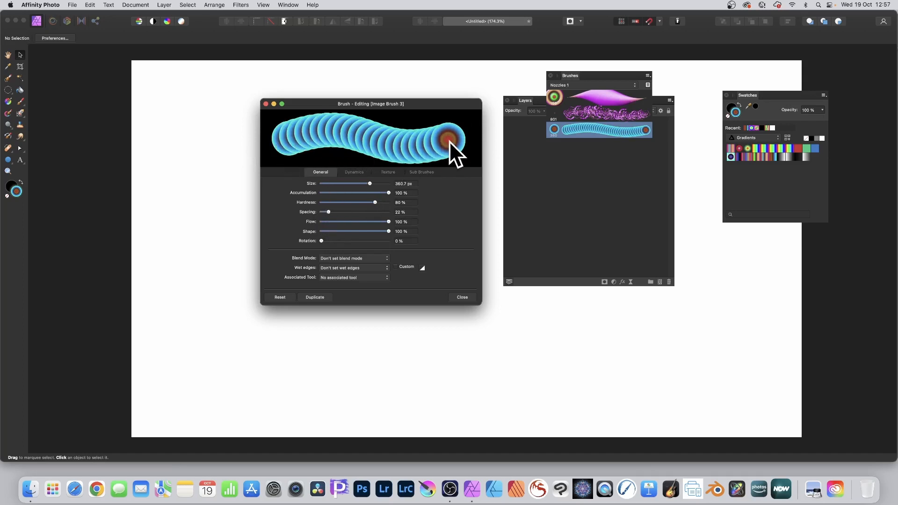
pyautogui.moveTo(321, 242)
pyautogui.mouseDown()
pyautogui.moveTo(381, 243)
pyautogui.moveTo(318, 242)
pyautogui.mouseUp()
# Set the brush's size jitter to 91 % in its dynamics settings.
pyautogui.click(353, 172)
pyautogui.moveTo(324, 182); pyautogui.dragTo(383, 182)
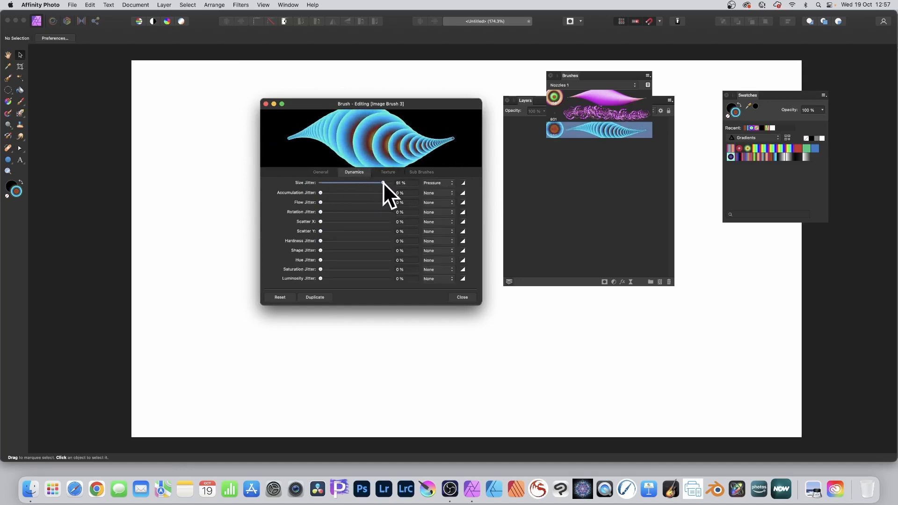
# Try Random as the size jitter controller and switch back to Pressure.
pyautogui.click(442, 183)
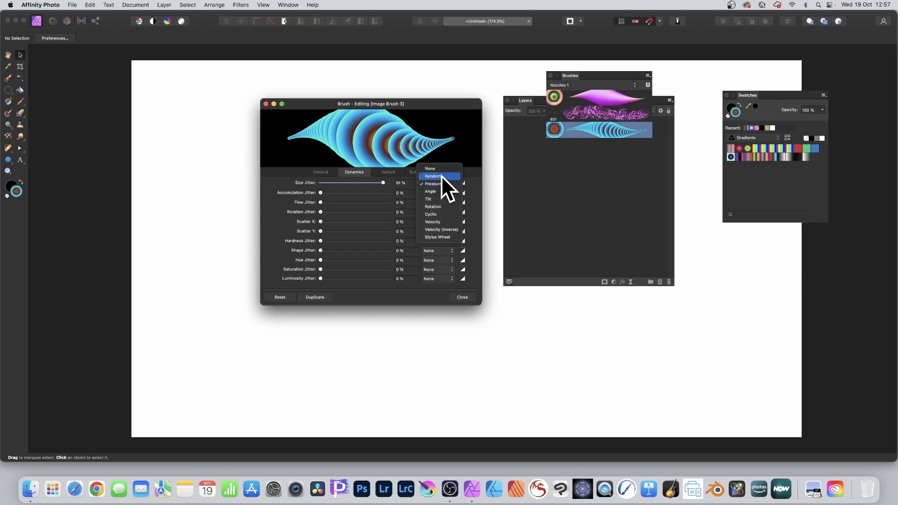
pyautogui.click(442, 176)
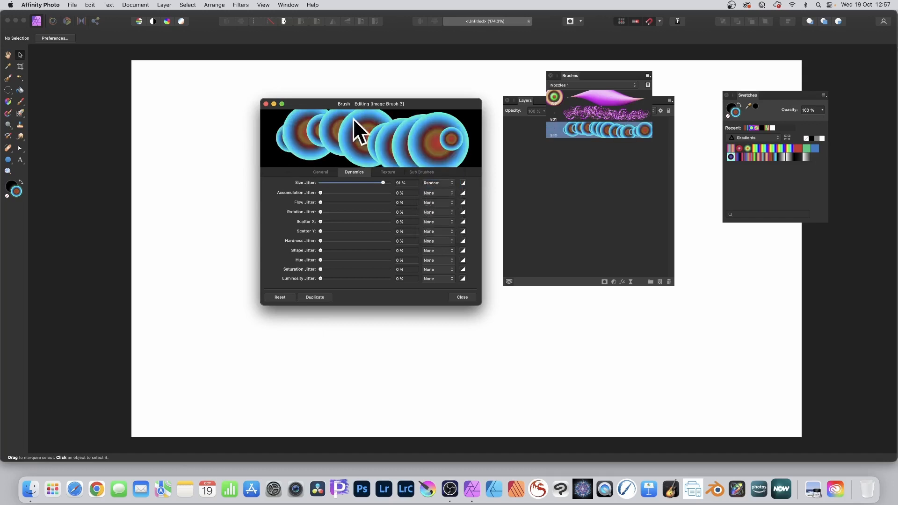
pyautogui.click(439, 182)
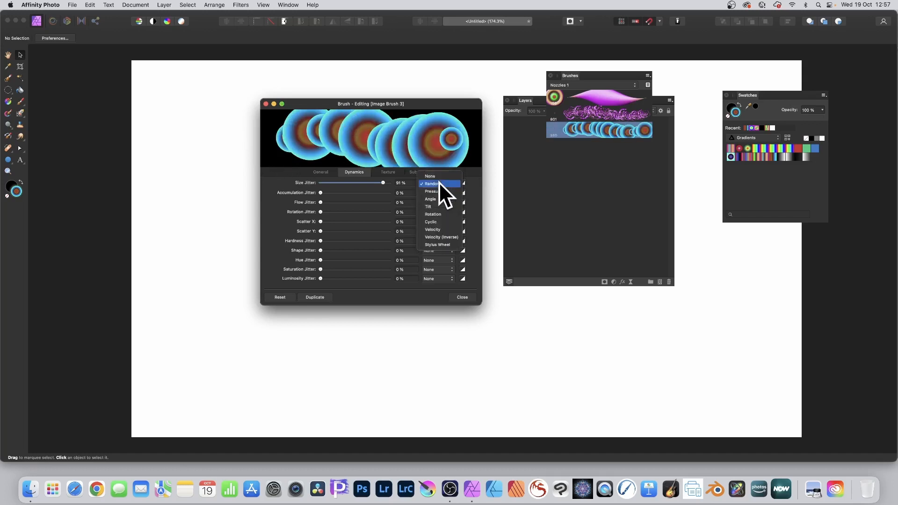
pyautogui.click(437, 192)
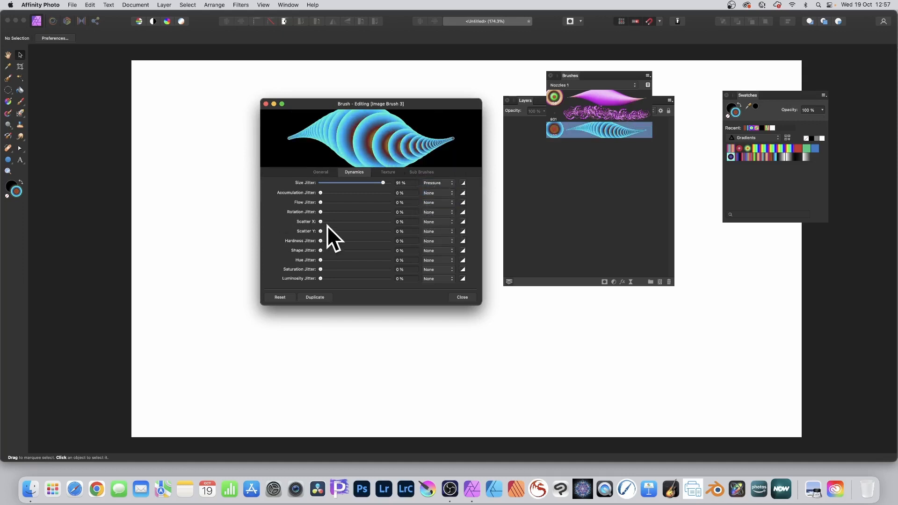
# Try Scatter X, Scatter Y at 400 % and rotation jitter on the brush, returning each to 0 %.
pyautogui.moveTo(328, 220)
pyautogui.mouseDown()
pyautogui.moveTo(369, 220)
pyautogui.moveTo(311, 220)
pyautogui.moveTo(397, 221)
pyautogui.mouseUp()
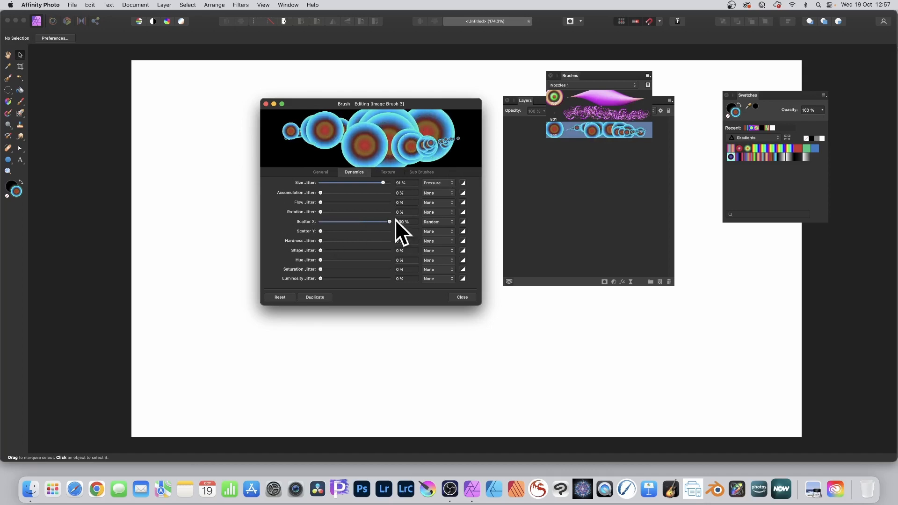
pyautogui.moveTo(383, 220)
pyautogui.mouseDown()
pyautogui.moveTo(307, 218)
pyautogui.moveTo(422, 231)
pyautogui.mouseUp()
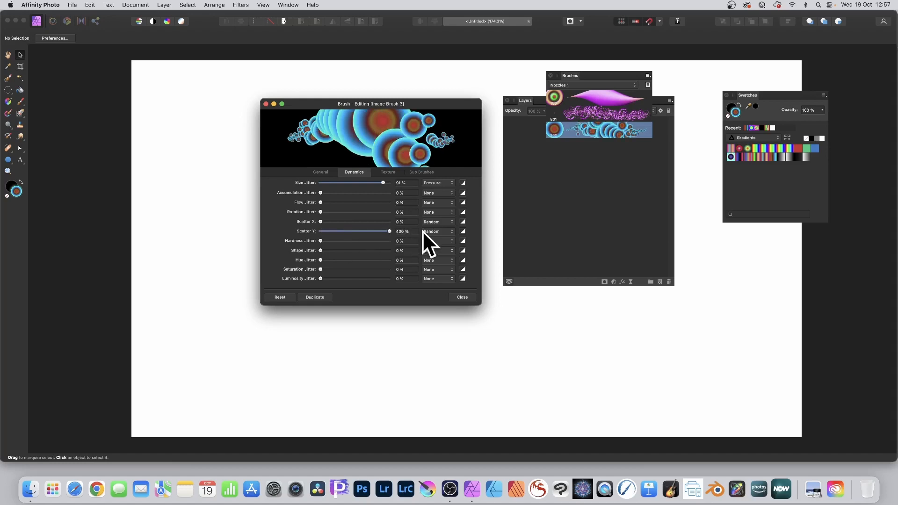
pyautogui.moveTo(390, 230)
pyautogui.mouseDown()
pyautogui.moveTo(323, 228)
pyautogui.moveTo(394, 212)
pyautogui.mouseUp()
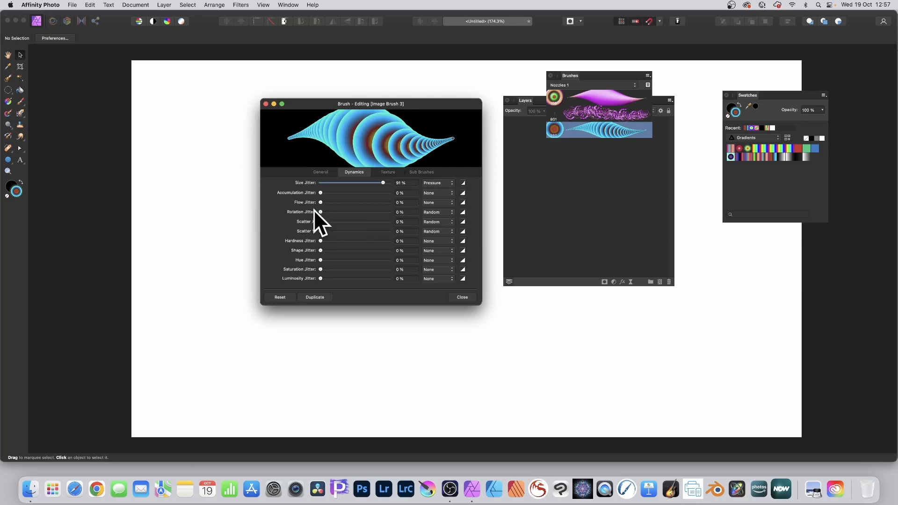
# Set the brush's hue jitter to 69 % with the Random controller and finish editing the brush.
pyautogui.moveTo(340, 260)
pyautogui.mouseDown()
pyautogui.moveTo(380, 260)
pyautogui.moveTo(367, 260)
pyautogui.mouseUp()
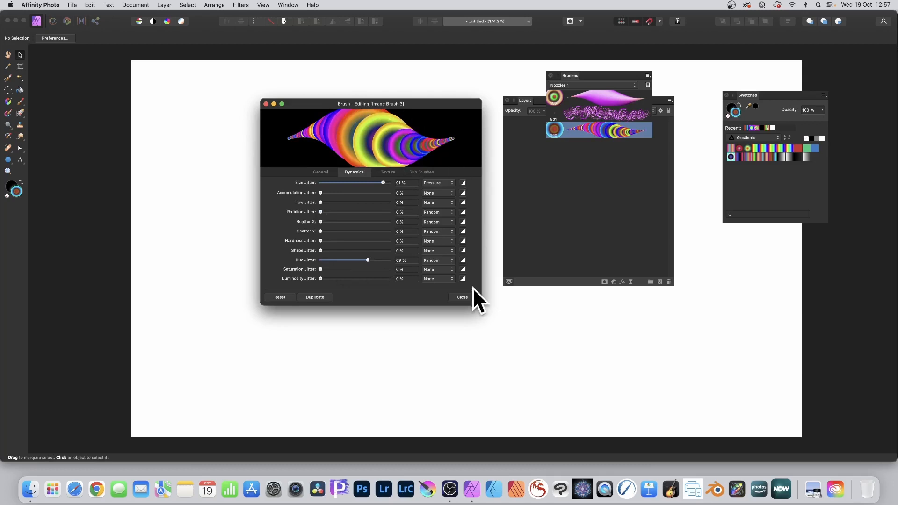
pyautogui.click(464, 297)
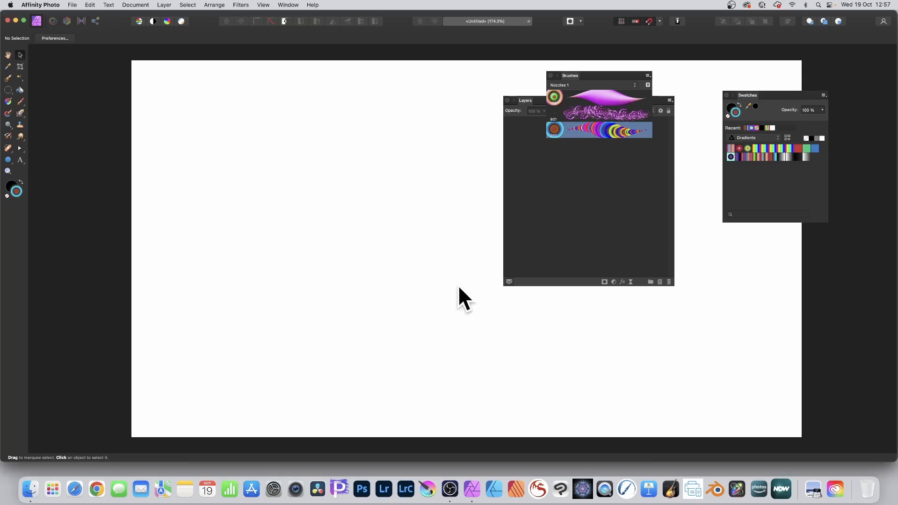
# Select the Paint Brush tool, paint a trial stroke with the new image brush and undo it.
pyautogui.click(21, 102)
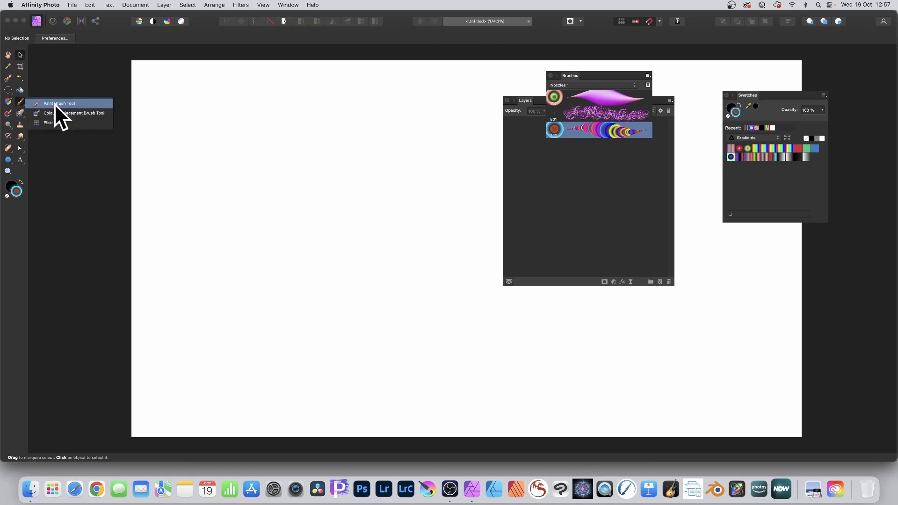
pyautogui.click(55, 103)
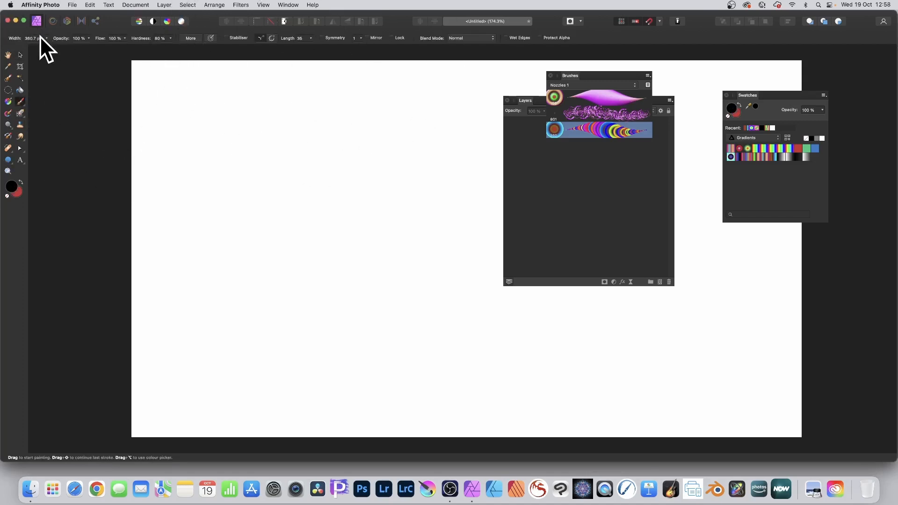
pyautogui.moveTo(243, 164)
pyautogui.mouseDown()
pyautogui.moveTo(272, 168)
pyautogui.moveTo(314, 145)
pyautogui.moveTo(358, 150)
pyautogui.moveTo(394, 191)
pyautogui.moveTo(470, 155)
pyautogui.moveTo(462, 246)
pyautogui.moveTo(293, 334)
pyautogui.moveTo(375, 335)
pyautogui.moveTo(275, 202)
pyautogui.moveTo(360, 123)
pyautogui.moveTo(494, 218)
pyautogui.moveTo(372, 144)
pyautogui.moveTo(253, 256)
pyautogui.moveTo(273, 165)
pyautogui.moveTo(233, 207)
pyautogui.moveTo(336, 142)
pyautogui.moveTo(478, 216)
pyautogui.moveTo(460, 301)
pyautogui.moveTo(339, 211)
pyautogui.moveTo(285, 301)
pyautogui.moveTo(218, 274)
pyautogui.moveTo(390, 164)
pyautogui.moveTo(435, 115)
pyautogui.moveTo(484, 136)
pyautogui.moveTo(383, 199)
pyautogui.moveTo(282, 239)
pyautogui.moveTo(365, 263)
pyautogui.moveTo(395, 165)
pyautogui.moveTo(460, 169)
pyautogui.moveTo(375, 224)
pyautogui.moveTo(266, 188)
pyautogui.moveTo(241, 250)
pyautogui.moveTo(306, 229)
pyautogui.moveTo(367, 191)
pyautogui.moveTo(393, 191)
pyautogui.moveTo(446, 246)
pyautogui.moveTo(465, 289)
pyautogui.moveTo(441, 313)
pyautogui.moveTo(398, 330)
pyautogui.moveTo(369, 307)
pyautogui.moveTo(412, 247)
pyautogui.moveTo(357, 233)
pyautogui.moveTo(329, 191)
pyautogui.moveTo(348, 121)
pyautogui.moveTo(325, 121)
pyautogui.mouseUp()
pyautogui.press('super+z')
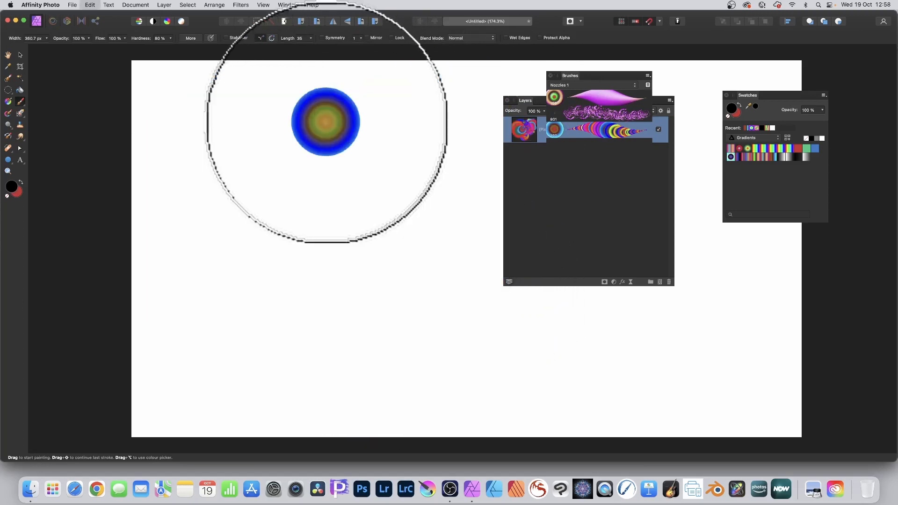
pyautogui.press('super+z')
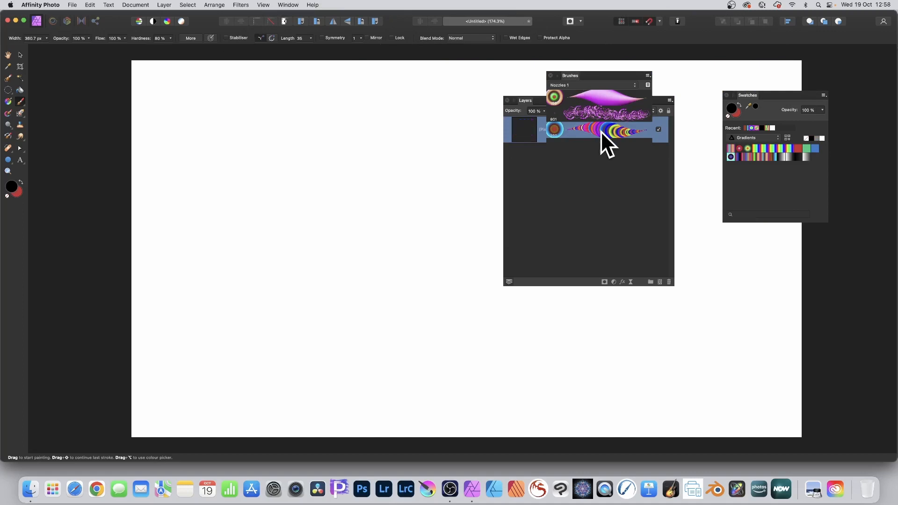
# Edit the gradient-circle brush, setting its size jitter to 51 % and its spacing to 1 %.
pyautogui.doubleClick(601, 131)
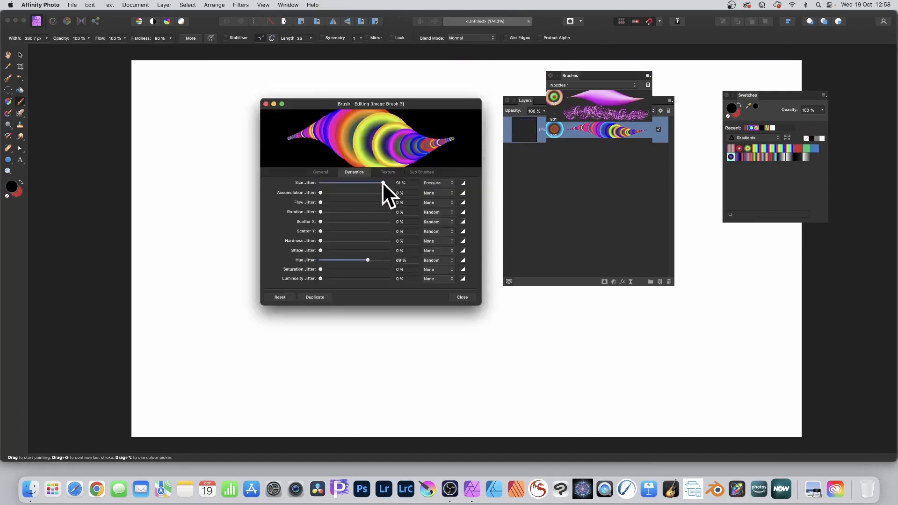
pyautogui.moveTo(382, 182)
pyautogui.mouseDown()
pyautogui.moveTo(308, 181)
pyautogui.moveTo(384, 183)
pyautogui.mouseUp()
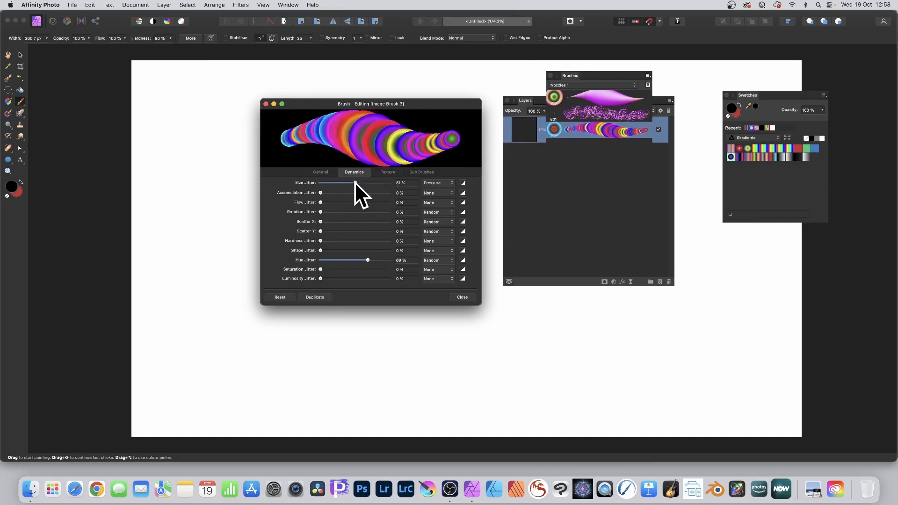
pyautogui.click(326, 172)
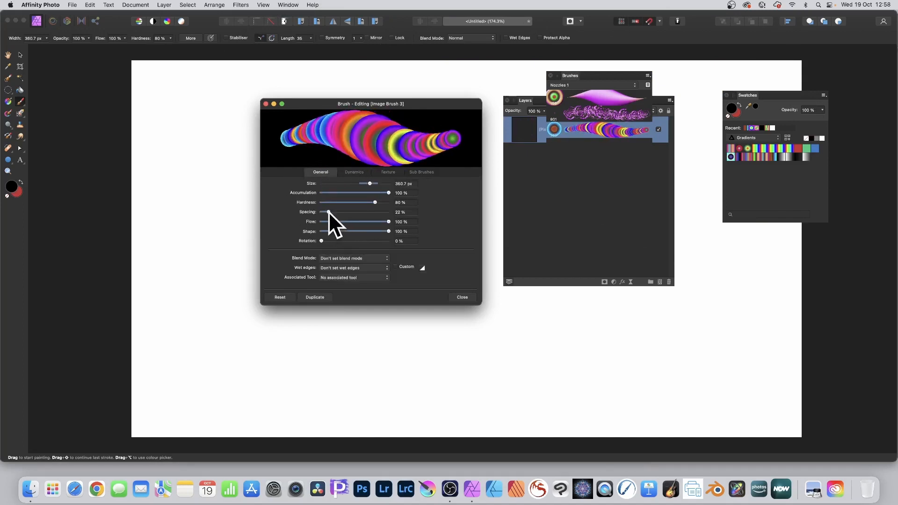
pyautogui.moveTo(328, 211); pyautogui.dragTo(311, 210)
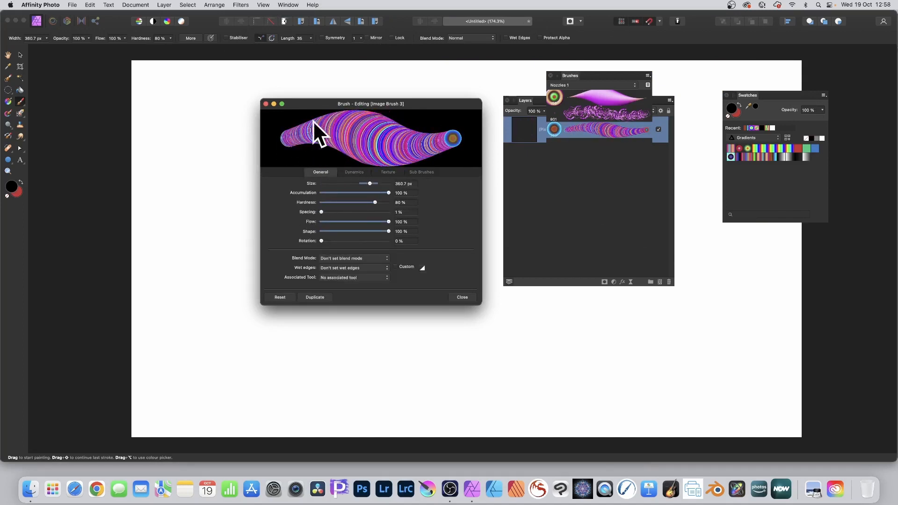
pyautogui.click(463, 298)
# Try painting long winding strokes across the canvas with the edited brush and undo them.
pyautogui.moveTo(213, 127)
pyautogui.mouseDown()
pyautogui.moveTo(237, 148)
pyautogui.moveTo(331, 127)
pyautogui.moveTo(350, 163)
pyautogui.moveTo(394, 148)
pyautogui.moveTo(446, 151)
pyautogui.moveTo(402, 224)
pyautogui.moveTo(384, 328)
pyautogui.moveTo(316, 273)
pyautogui.moveTo(320, 200)
pyautogui.moveTo(202, 269)
pyautogui.moveTo(250, 185)
pyautogui.moveTo(367, 163)
pyautogui.moveTo(434, 170)
pyautogui.moveTo(447, 250)
pyautogui.moveTo(544, 350)
pyautogui.moveTo(466, 357)
pyautogui.moveTo(333, 396)
pyautogui.moveTo(288, 303)
pyautogui.moveTo(354, 133)
pyautogui.moveTo(461, 82)
pyautogui.moveTo(745, 56)
pyautogui.moveTo(693, 188)
pyautogui.moveTo(694, 333)
pyautogui.moveTo(540, 316)
pyautogui.moveTo(422, 216)
pyautogui.moveTo(219, 196)
pyautogui.moveTo(344, 108)
pyautogui.mouseUp()
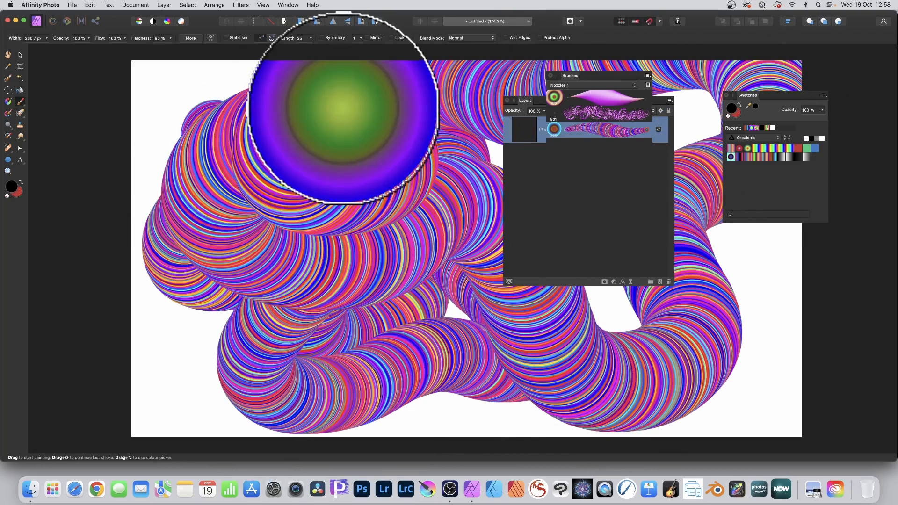
pyautogui.press('super+z')
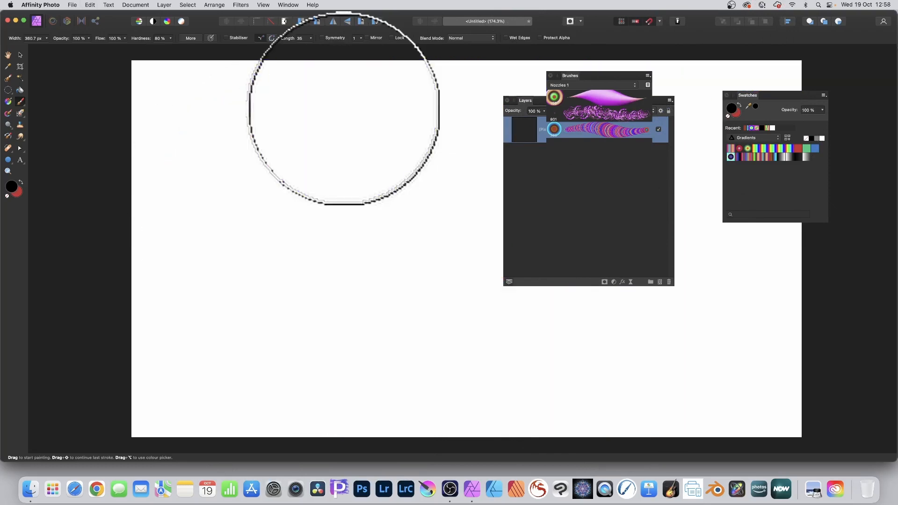
pyautogui.click(343, 108)
pyautogui.press('super+z')
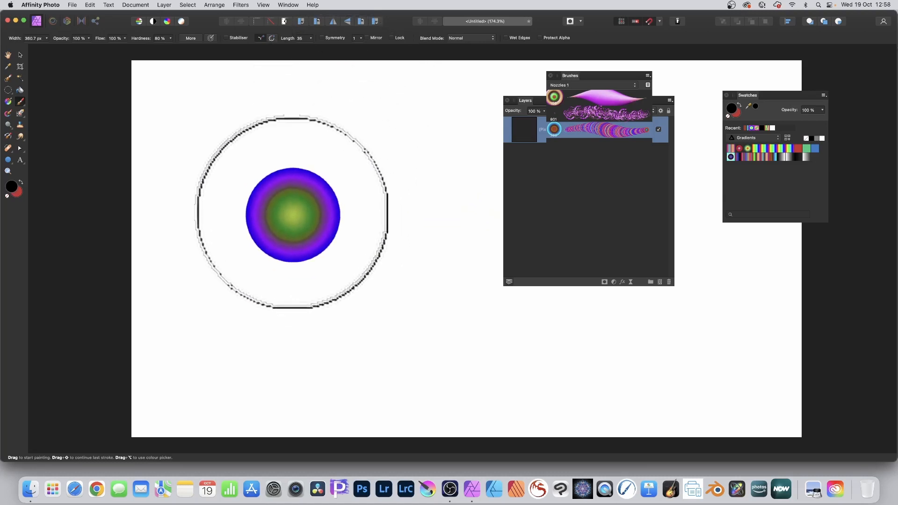
# Paint a curved stroke from the canvas's upper left down to its centre and move it slightly up and left.
pyautogui.moveTo(280, 186)
pyautogui.mouseDown()
pyautogui.moveTo(320, 175)
pyautogui.moveTo(420, 205)
pyautogui.moveTo(459, 297)
pyautogui.moveTo(460, 333)
pyautogui.moveTo(465, 326)
pyautogui.mouseUp()
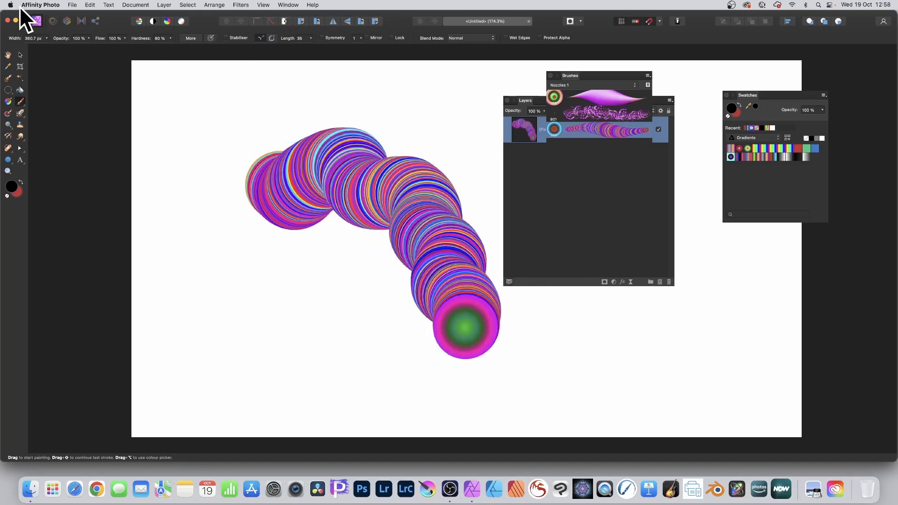
pyautogui.click(21, 56)
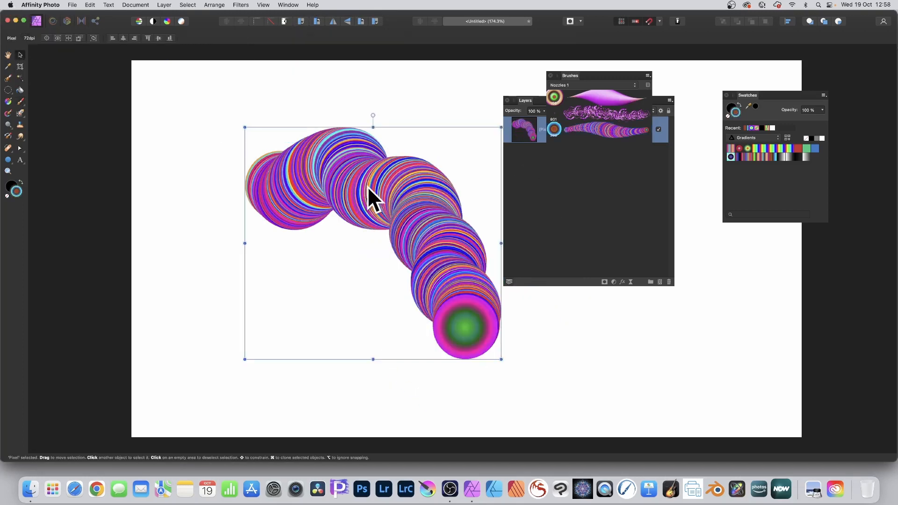
pyautogui.moveTo(367, 186)
pyautogui.mouseDown()
pyautogui.moveTo(325, 170)
pyautogui.moveTo(342, 169)
pyautogui.mouseUp()
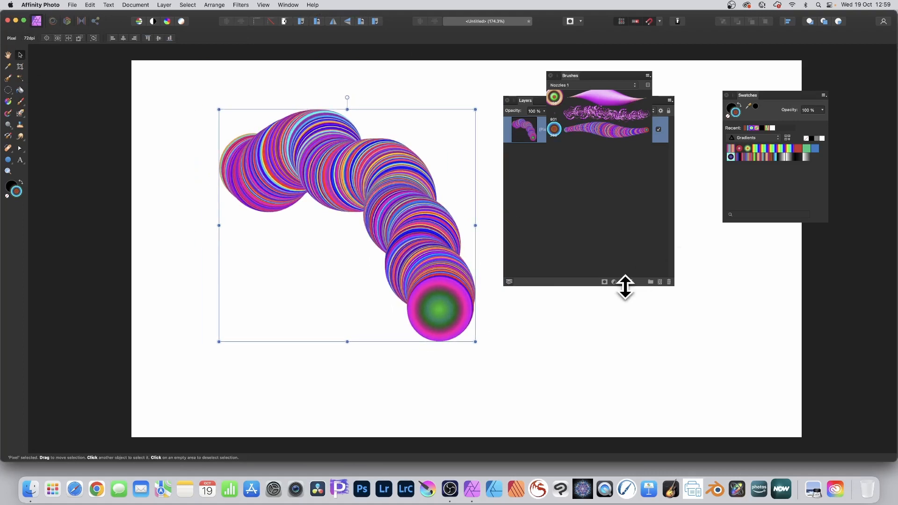
# Apply a 3D layer effect to the stroke with radius 37.9 px and the light direction at azimuth -167.4°.
pyautogui.click(527, 102)
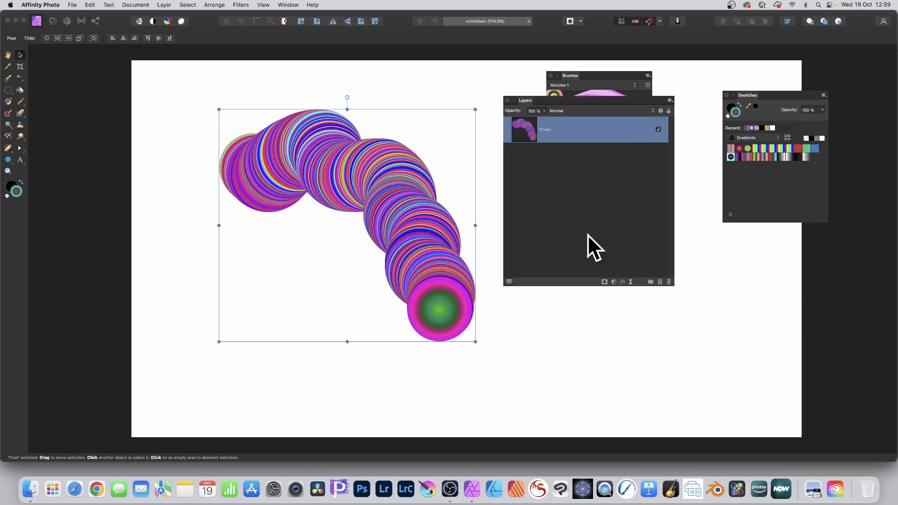
pyautogui.click(622, 281)
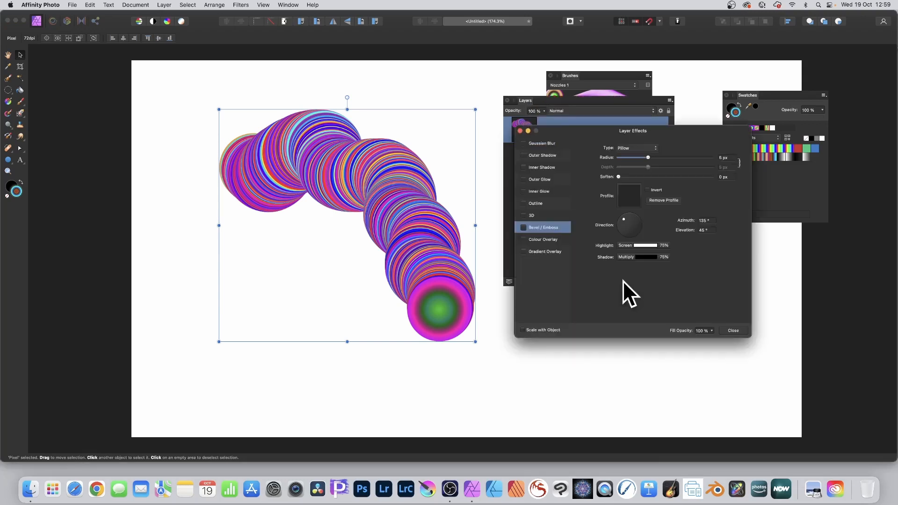
pyautogui.click(532, 216)
pyautogui.click(523, 215)
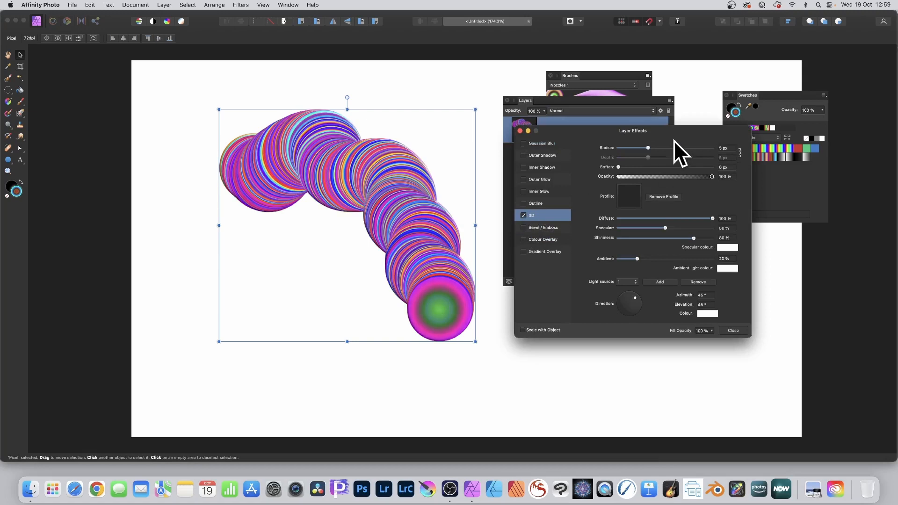
pyautogui.moveTo(673, 148)
pyautogui.mouseDown()
pyautogui.moveTo(663, 148)
pyautogui.moveTo(689, 149)
pyautogui.mouseUp()
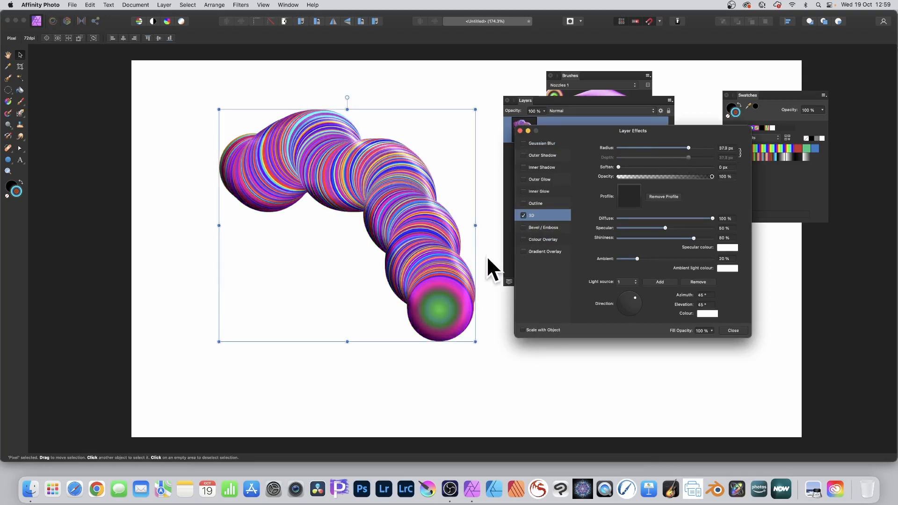
pyautogui.moveTo(635, 298); pyautogui.dragTo(621, 305)
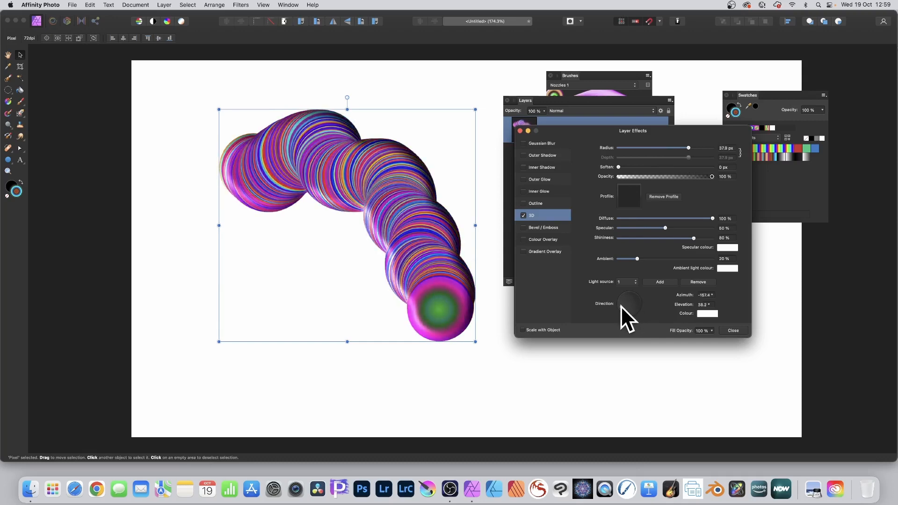
pyautogui.click(737, 329)
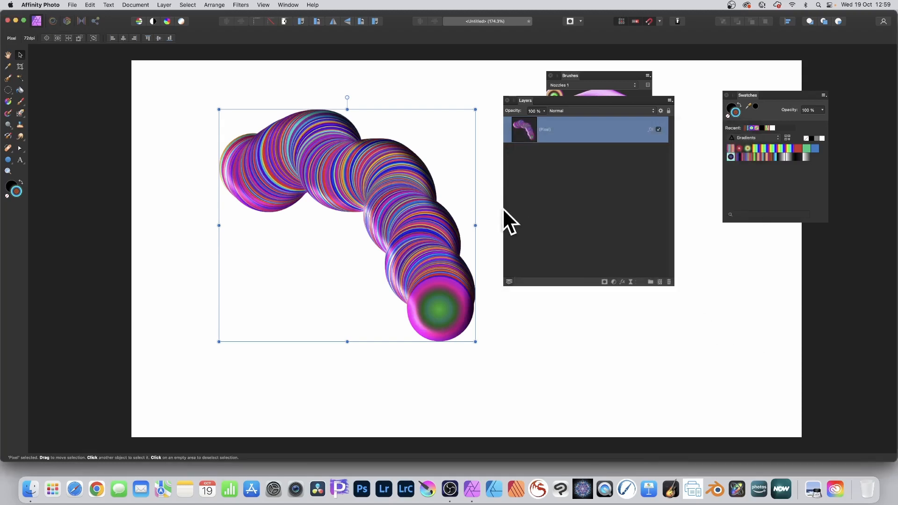
# Shift the stroke a little to the left and rasterise its layer.
pyautogui.moveTo(368, 161)
pyautogui.mouseDown()
pyautogui.moveTo(355, 169)
pyautogui.moveTo(372, 156)
pyautogui.moveTo(354, 157)
pyautogui.mouseUp()
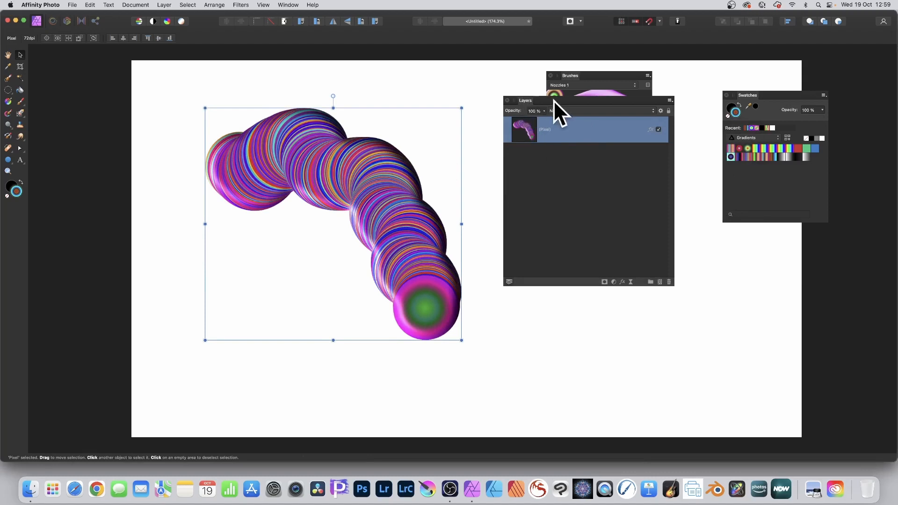
pyautogui.click(575, 76)
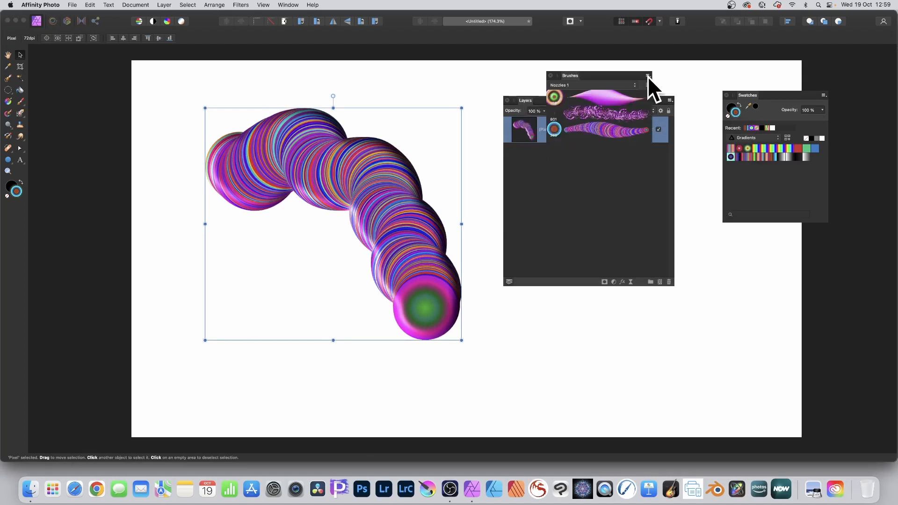
pyautogui.click(647, 76)
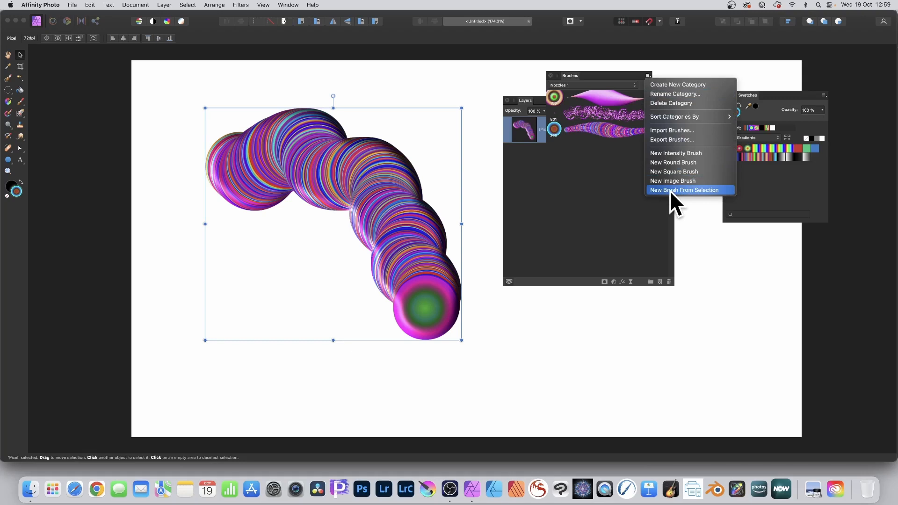
pyautogui.click(166, 2)
pyautogui.click(165, 2)
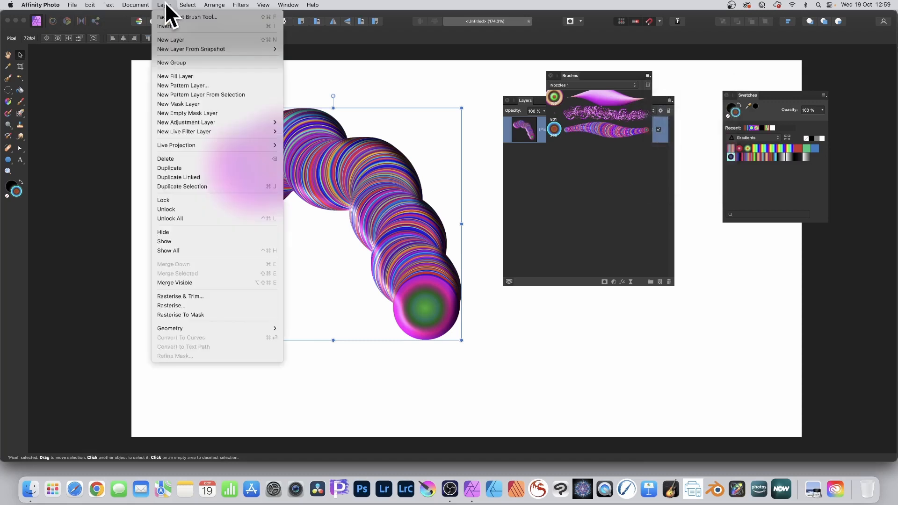
pyautogui.click(197, 305)
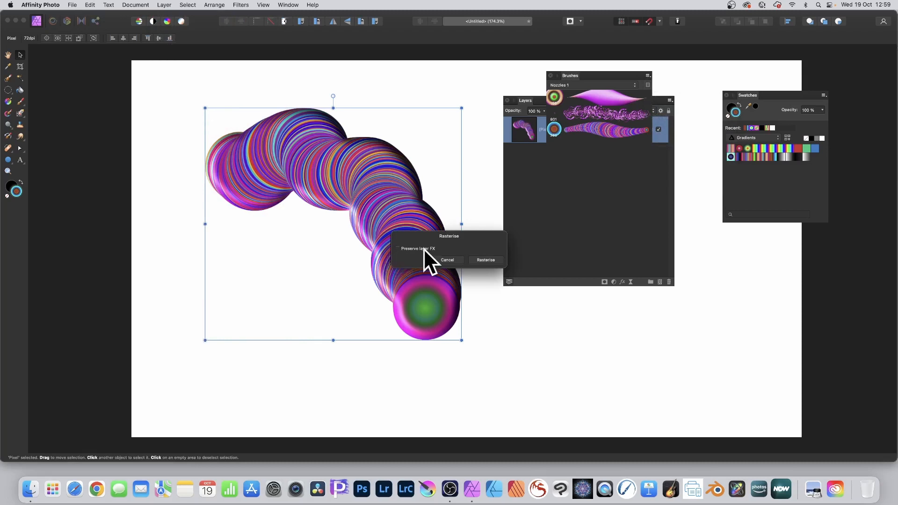
pyautogui.click(492, 260)
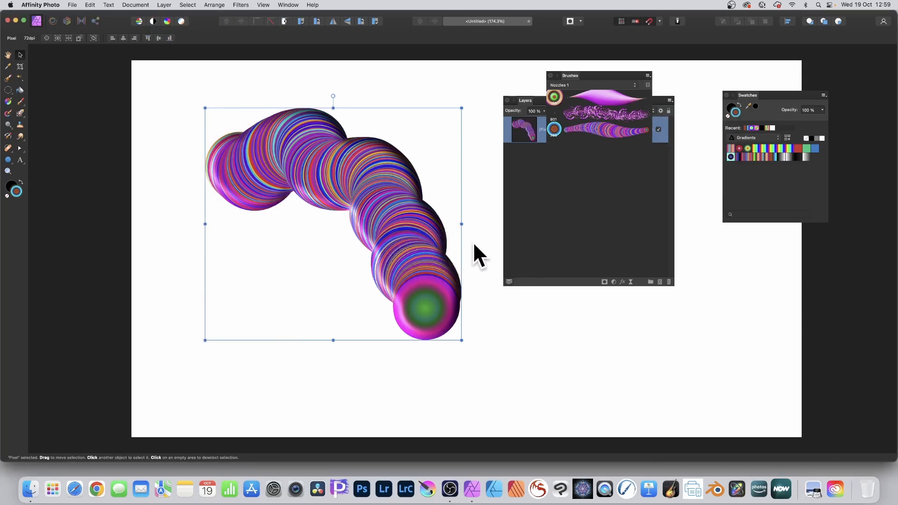
# Create a new brush from the selected rasterised stroke and delete the stroke from the canvas.
pyautogui.moveTo(572, 75); pyautogui.dragTo(537, 73)
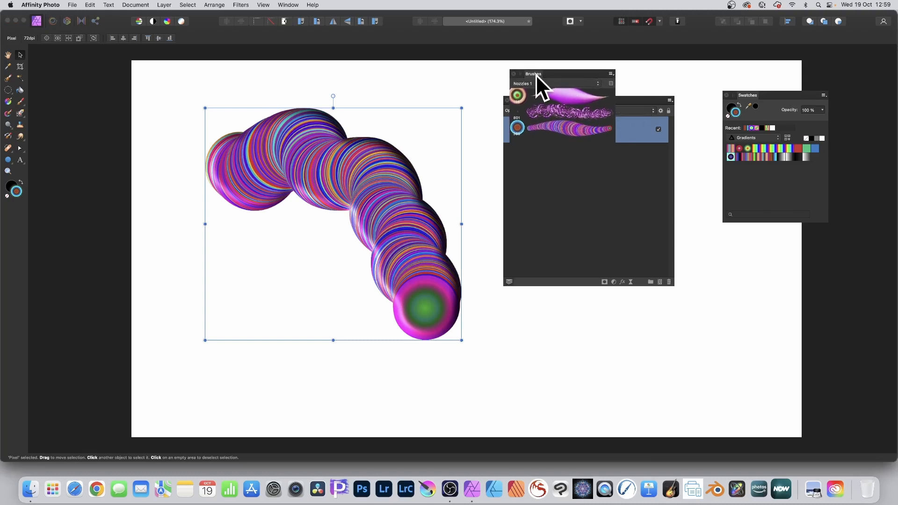
pyautogui.click(612, 72)
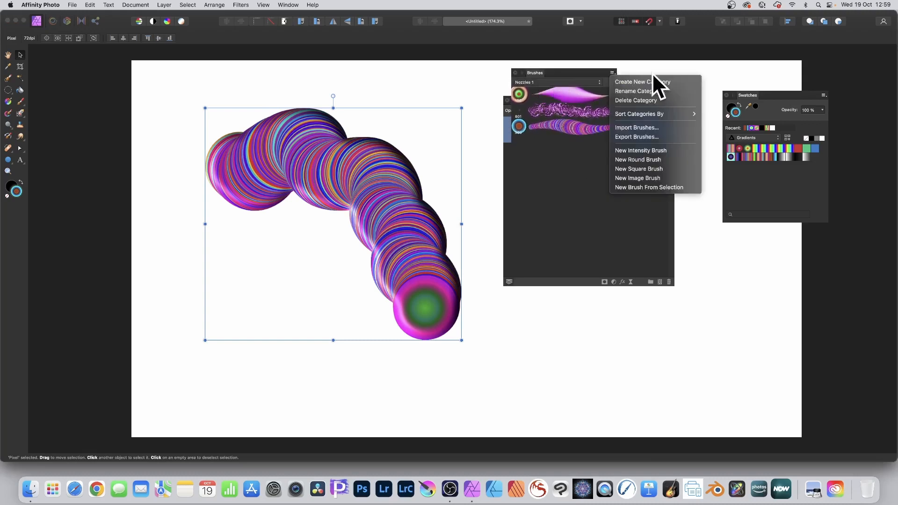
pyautogui.click(648, 186)
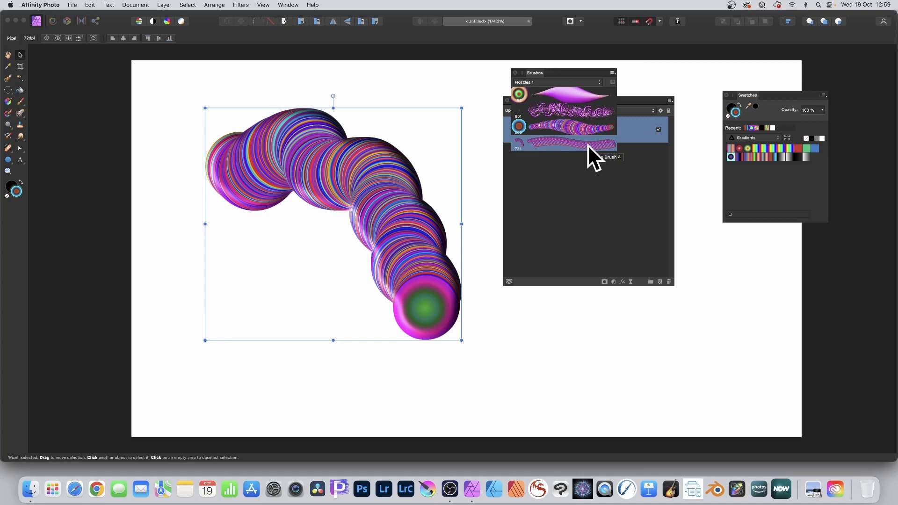
pyautogui.press('Delete')
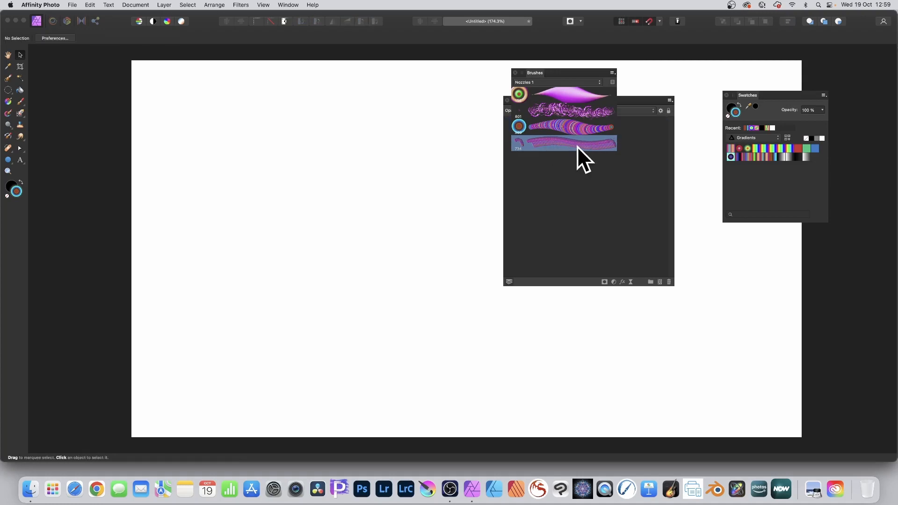
# Edit the newly created stroke brush, setting its size to 372.5 px and its rotation to 30 %.
pyautogui.doubleClick(576, 145)
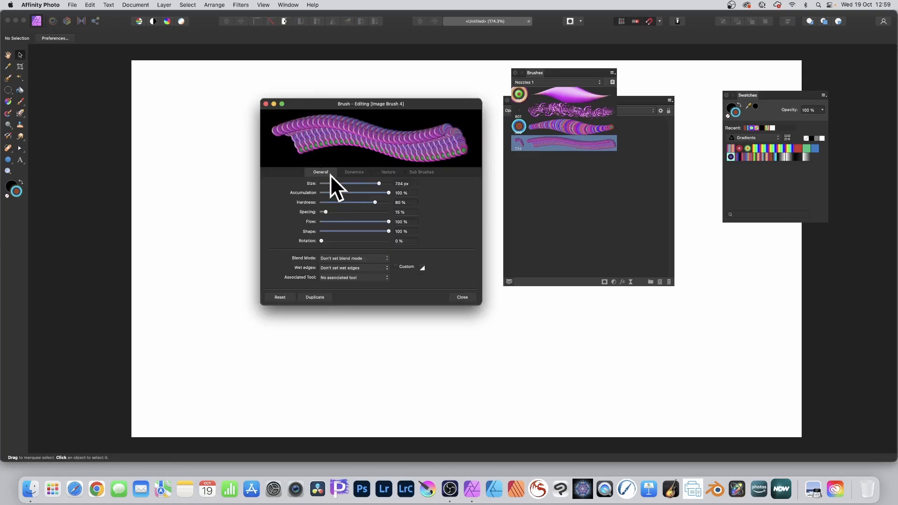
pyautogui.moveTo(375, 181)
pyautogui.mouseDown()
pyautogui.moveTo(360, 183)
pyautogui.moveTo(369, 182)
pyautogui.mouseUp()
pyautogui.moveTo(321, 240); pyautogui.dragTo(359, 243)
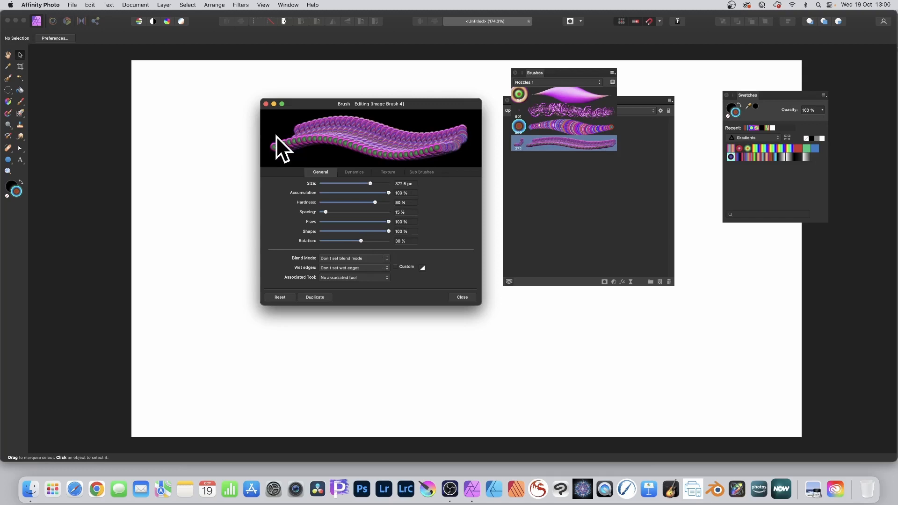
# Set the stroke brush's rotation jitter to 100 % controlled by Pressure and its size jitter to 53 %.
pyautogui.click(364, 172)
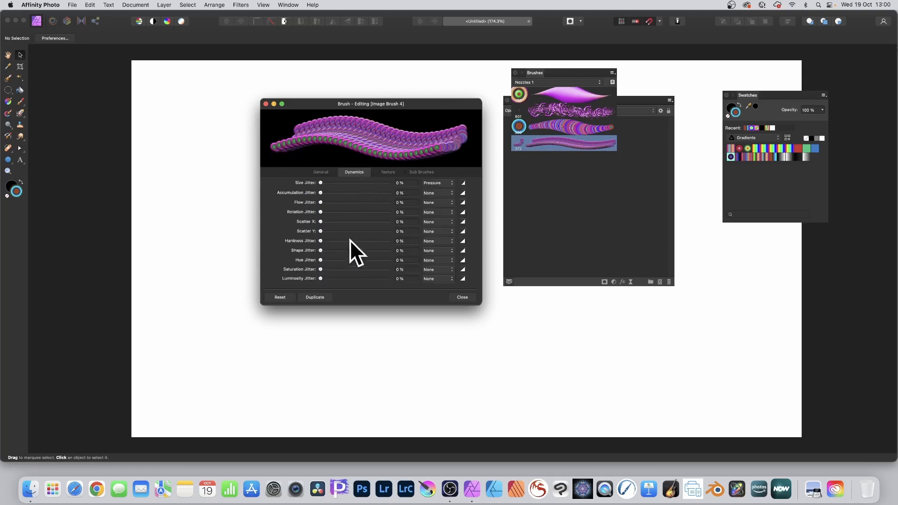
pyautogui.moveTo(328, 215); pyautogui.dragTo(412, 214)
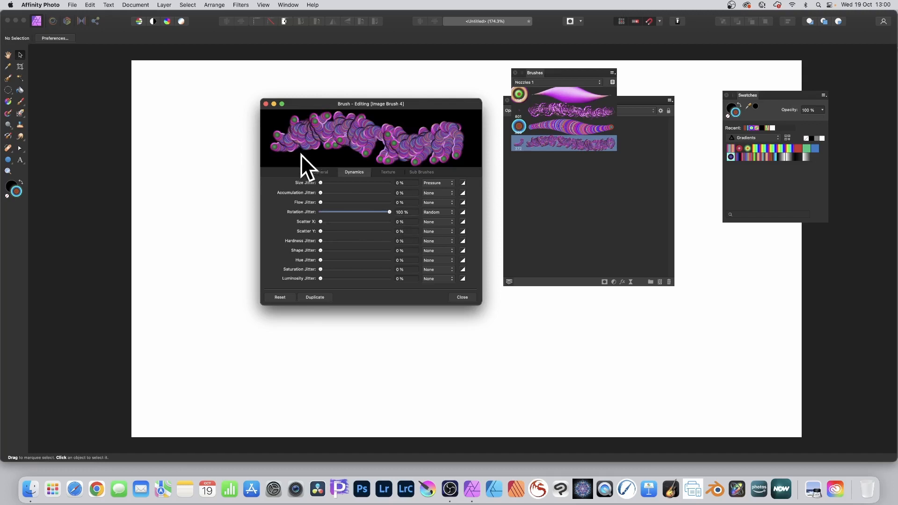
pyautogui.click(433, 214)
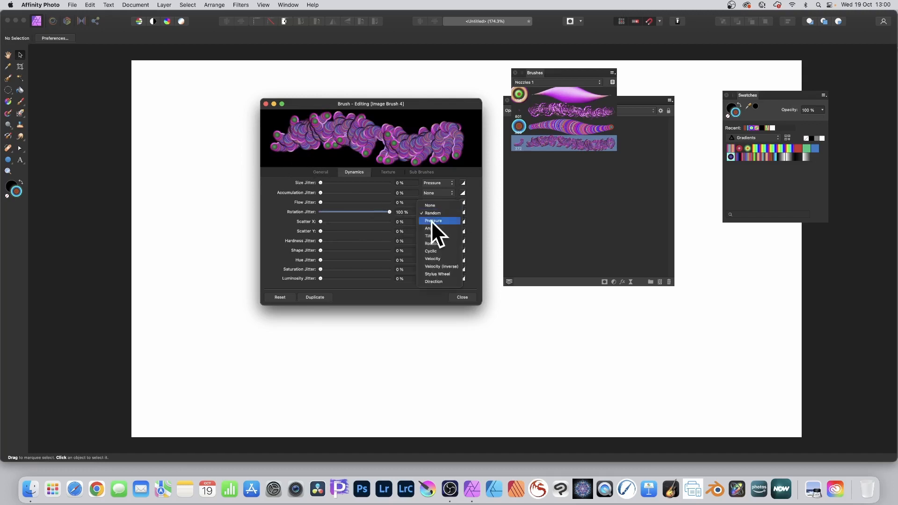
pyautogui.click(432, 221)
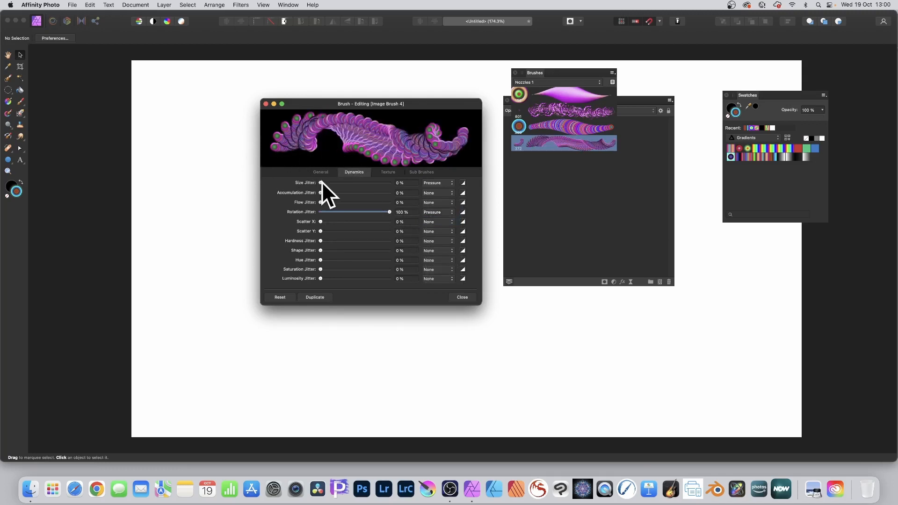
pyautogui.moveTo(322, 183)
pyautogui.mouseDown()
pyautogui.moveTo(377, 183)
pyautogui.moveTo(342, 183)
pyautogui.moveTo(369, 182)
pyautogui.moveTo(358, 183)
pyautogui.mouseUp()
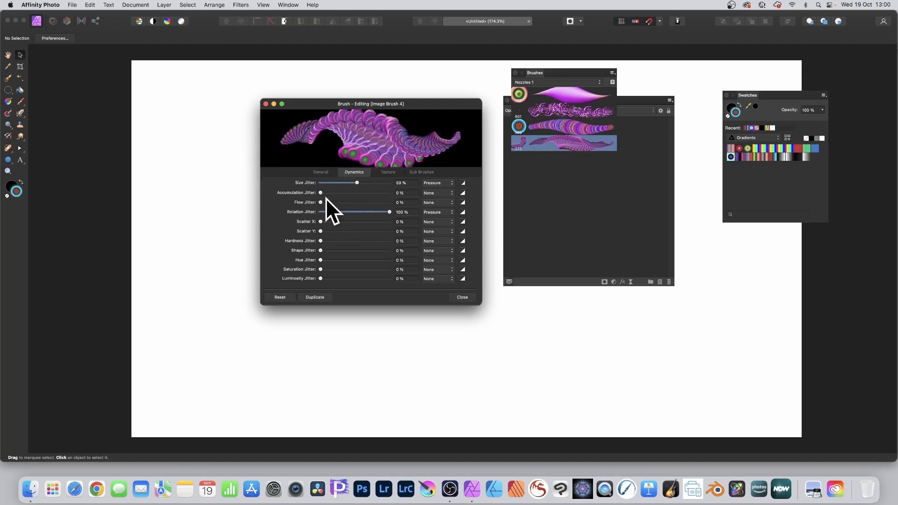
# Set the stroke brush's spacing to 2 % and finish editing the brush.
pyautogui.click(323, 172)
pyautogui.moveTo(322, 210); pyautogui.dragTo(321, 211)
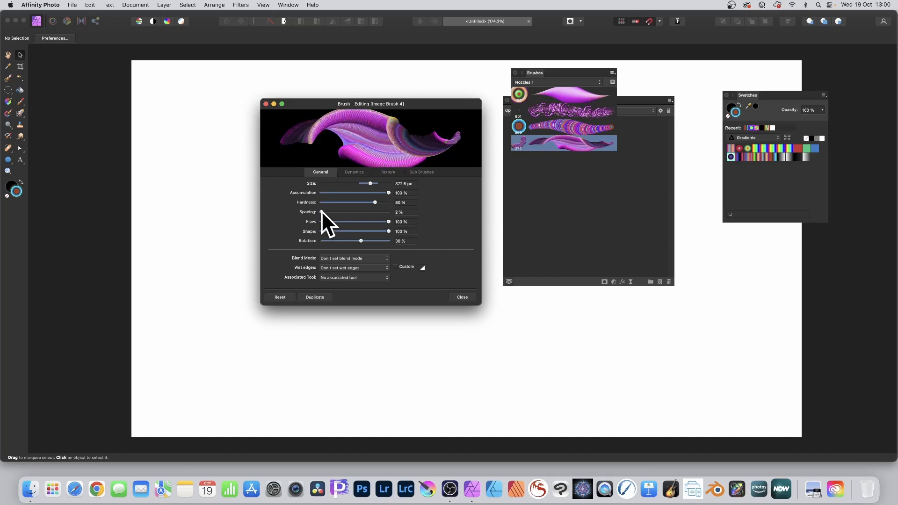
pyautogui.click(462, 297)
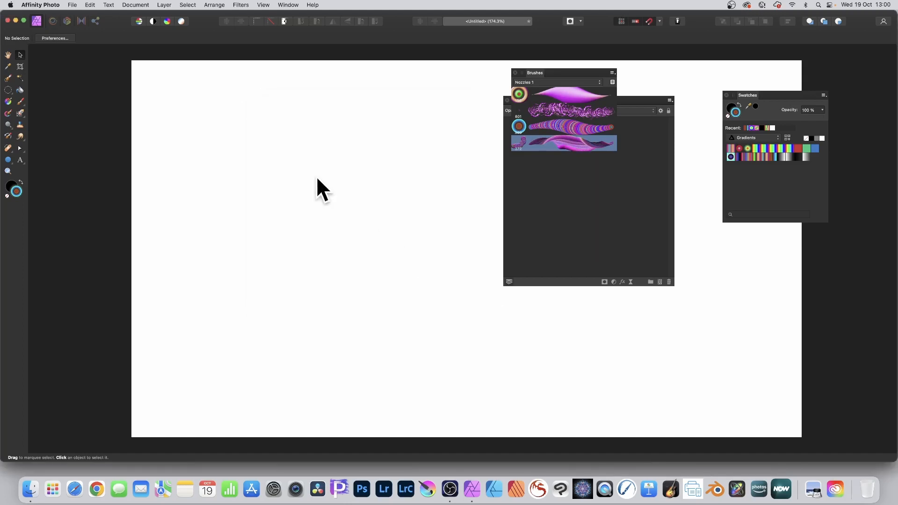
# Try a freehand stroke with the edited brush, undo it, and paint a new wavy stroke across the canvas's upper middle.
pyautogui.click(20, 101)
pyautogui.moveTo(202, 101)
pyautogui.mouseDown()
pyautogui.moveTo(223, 128)
pyautogui.moveTo(295, 124)
pyautogui.moveTo(348, 163)
pyautogui.moveTo(443, 156)
pyautogui.moveTo(490, 222)
pyautogui.moveTo(405, 326)
pyautogui.moveTo(314, 321)
pyautogui.moveTo(302, 283)
pyautogui.moveTo(305, 197)
pyautogui.moveTo(447, 160)
pyautogui.moveTo(617, 290)
pyautogui.moveTo(748, 210)
pyautogui.moveTo(821, 286)
pyautogui.moveTo(791, 366)
pyautogui.moveTo(621, 378)
pyautogui.moveTo(335, 370)
pyautogui.moveTo(355, 223)
pyautogui.mouseUp()
pyautogui.press('super+z')
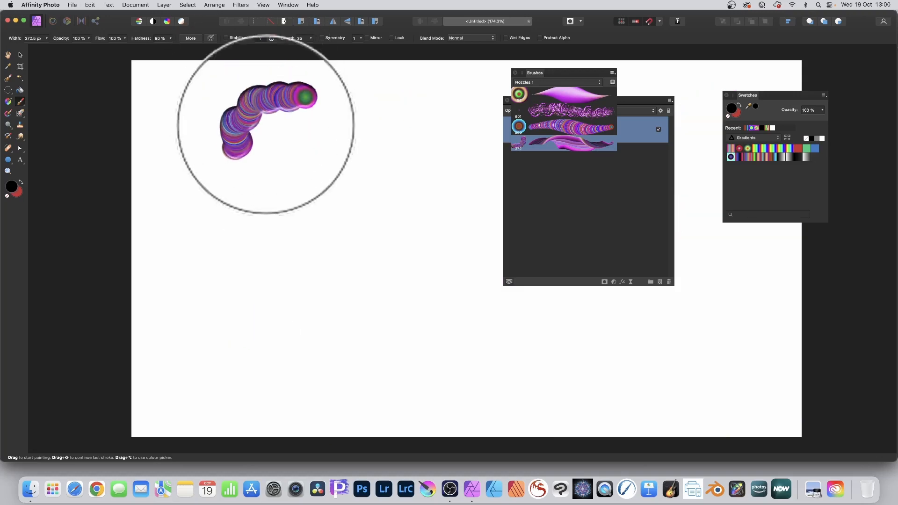
pyautogui.moveTo(294, 192)
pyautogui.mouseDown()
pyautogui.moveTo(310, 202)
pyautogui.moveTo(331, 175)
pyautogui.moveTo(377, 189)
pyautogui.moveTo(389, 161)
pyautogui.moveTo(418, 170)
pyautogui.moveTo(481, 257)
pyautogui.mouseUp()
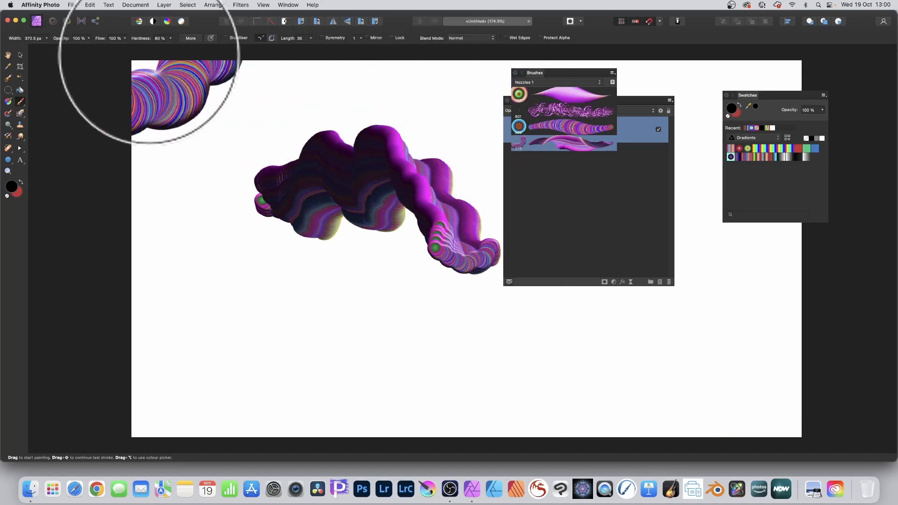
# Shift the painted stroke slightly up and left, and slant it diagonally downwards with the Shear distort filter.
pyautogui.click(19, 54)
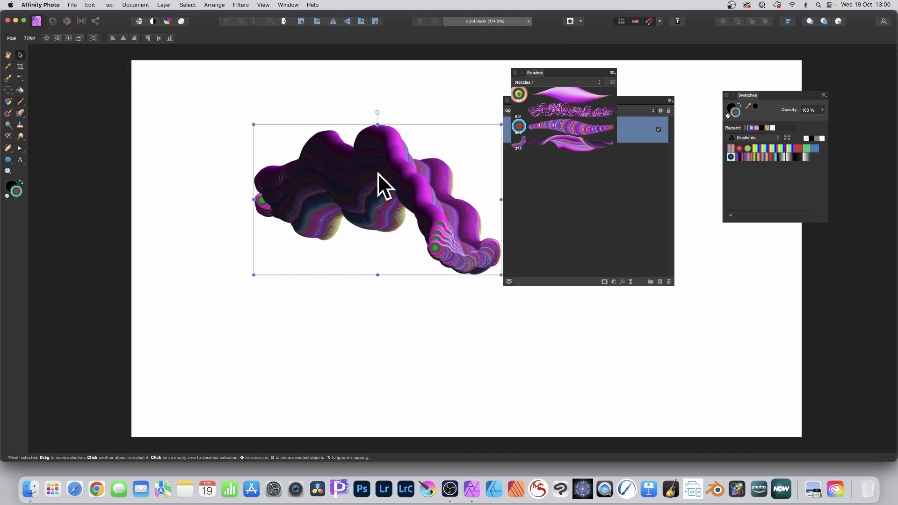
pyautogui.moveTo(377, 173); pyautogui.dragTo(350, 158)
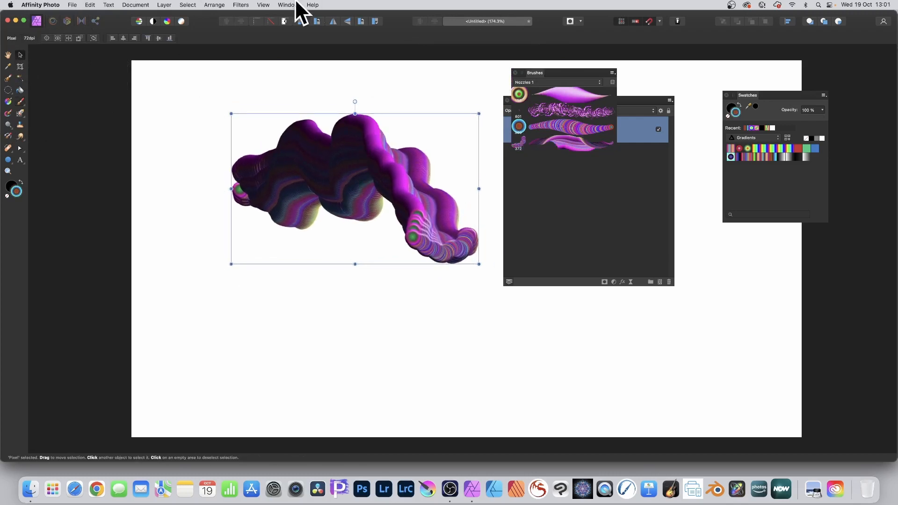
pyautogui.click(242, 4)
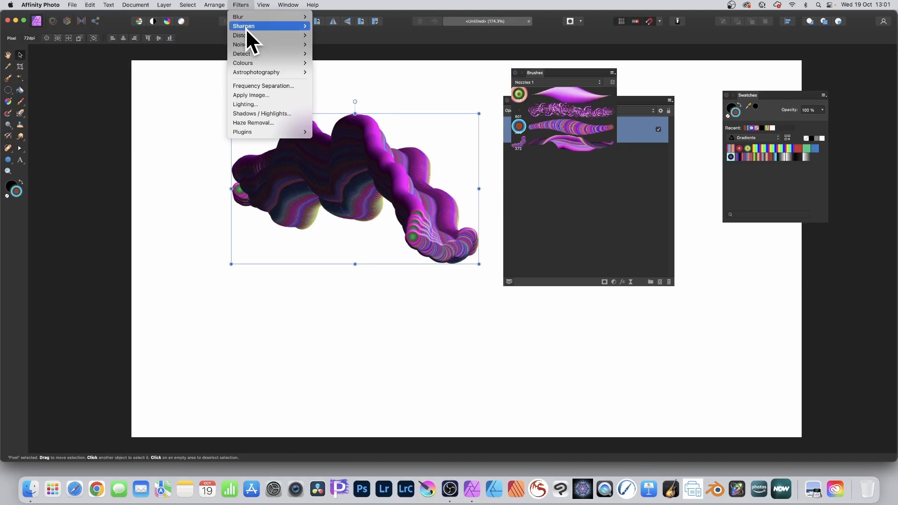
pyautogui.moveTo(246, 35)
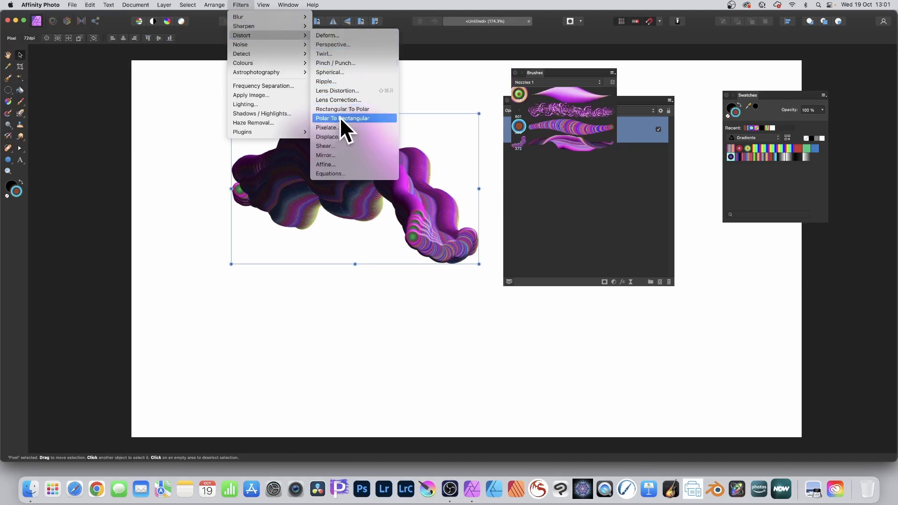
pyautogui.click(336, 146)
pyautogui.moveTo(832, 352); pyautogui.dragTo(445, 138)
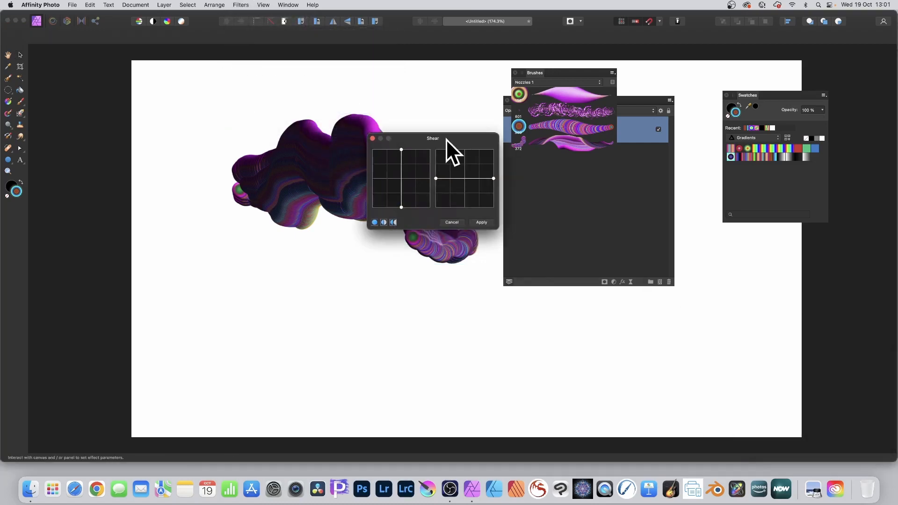
pyautogui.moveTo(402, 172); pyautogui.dragTo(449, 195)
pyautogui.click(482, 223)
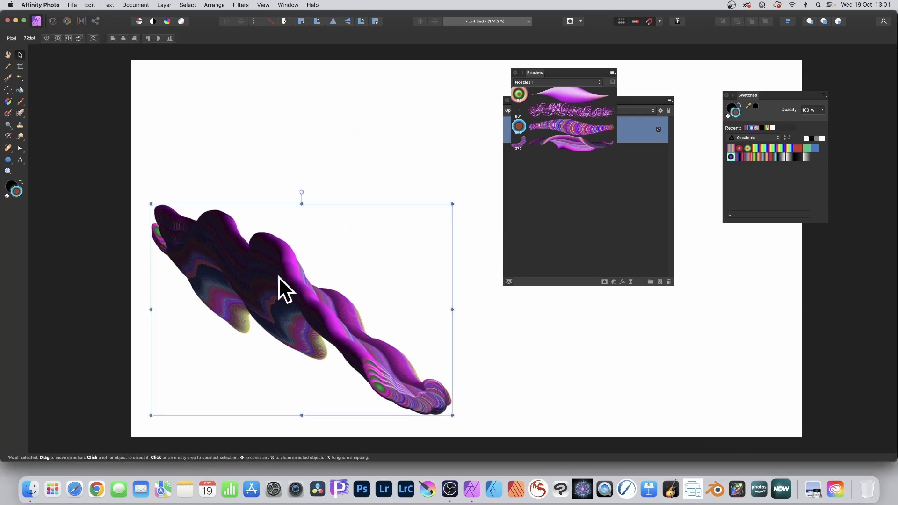
# Move the sheared stroke up on the canvas and scale it down proportionally.
pyautogui.moveTo(279, 277); pyautogui.dragTo(305, 184)
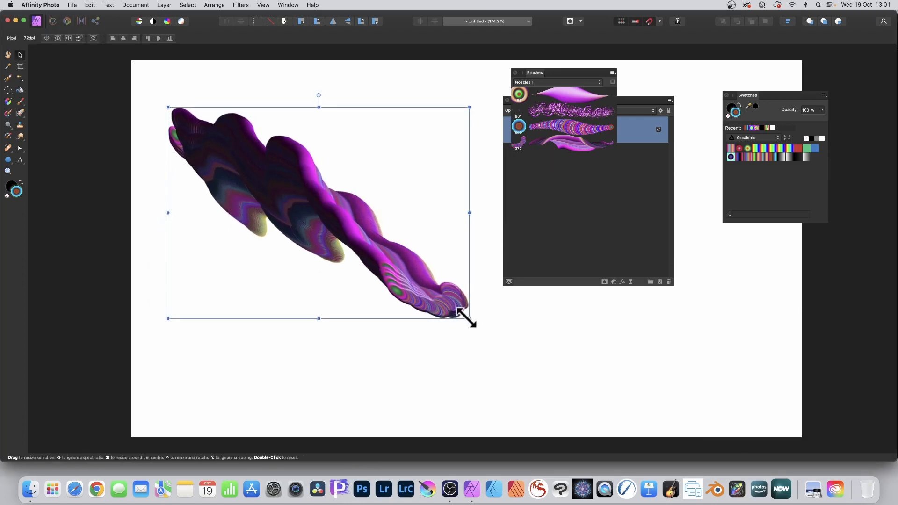
pyautogui.moveTo(470, 318); pyautogui.dragTo(385, 258)
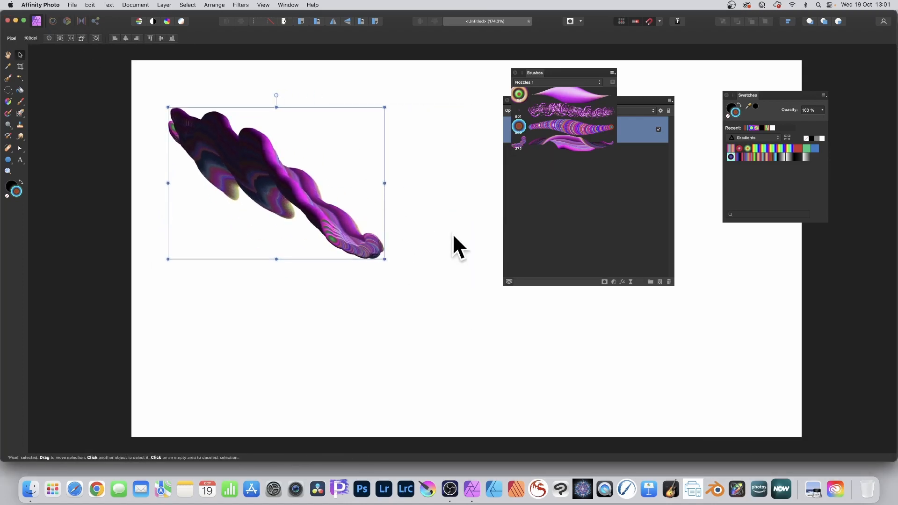
# Create a new brush from the selected sheared stroke and delete the stroke from the canvas.
pyautogui.click(611, 73)
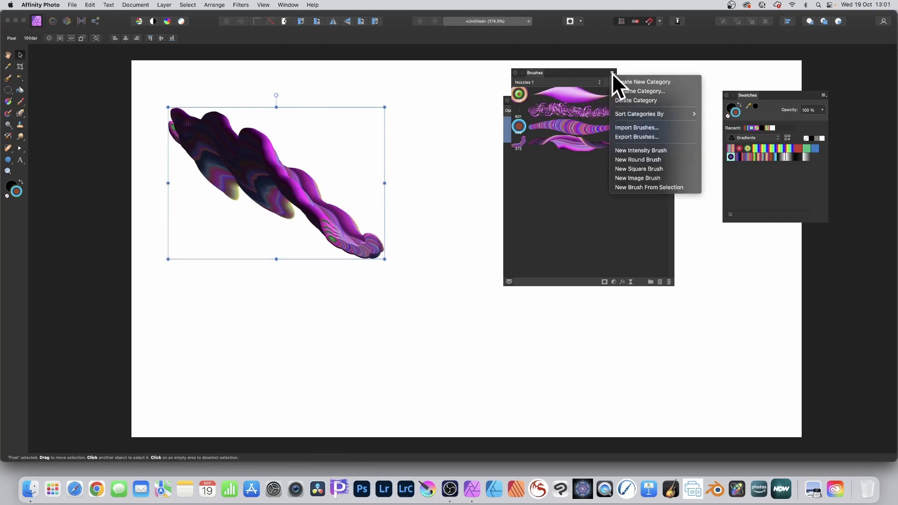
pyautogui.click(653, 185)
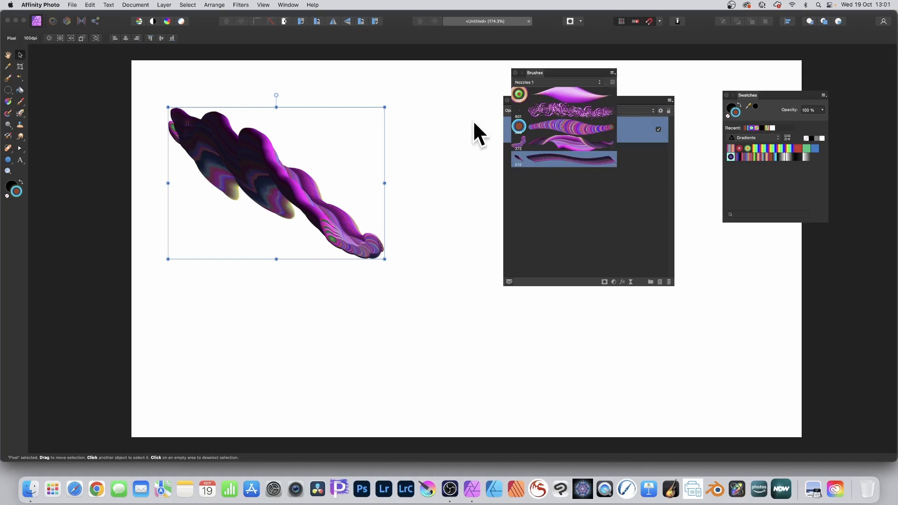
pyautogui.press('Delete')
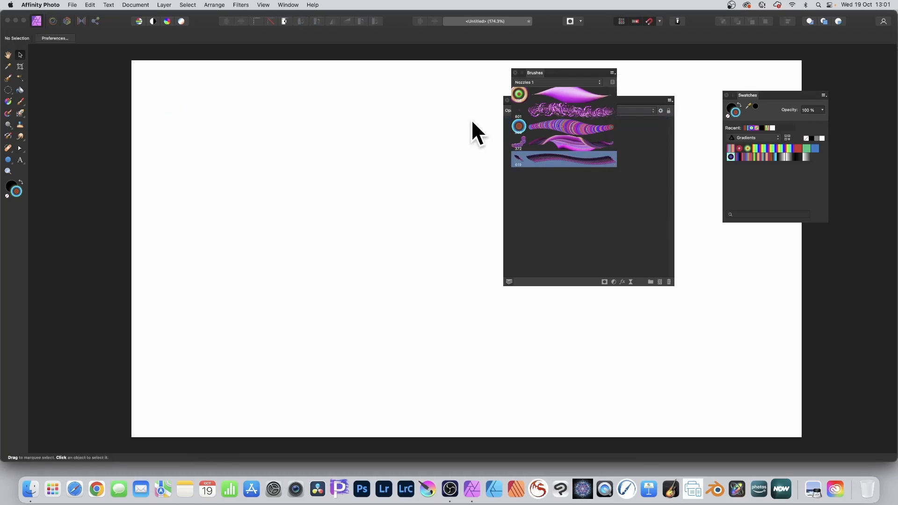
# Edit the new sheared-stroke brush, setting rotation to 7 %, random rotation jitter to 66 % and spacing to 2 %.
pyautogui.doubleClick(556, 158)
pyautogui.moveTo(323, 240); pyautogui.dragTo(352, 239)
pyautogui.click(354, 172)
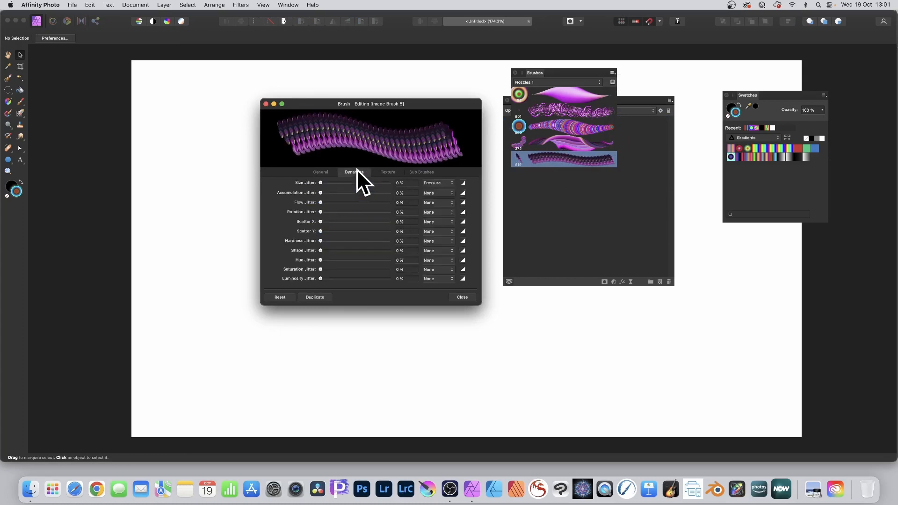
pyautogui.moveTo(330, 213)
pyautogui.mouseDown()
pyautogui.moveTo(368, 210)
pyautogui.moveTo(321, 211)
pyautogui.mouseUp()
pyautogui.click(321, 172)
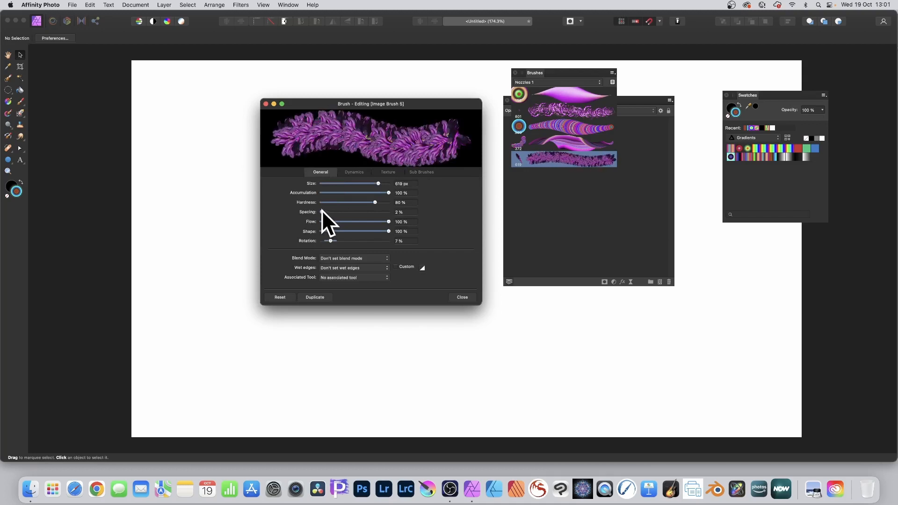
pyautogui.click(463, 296)
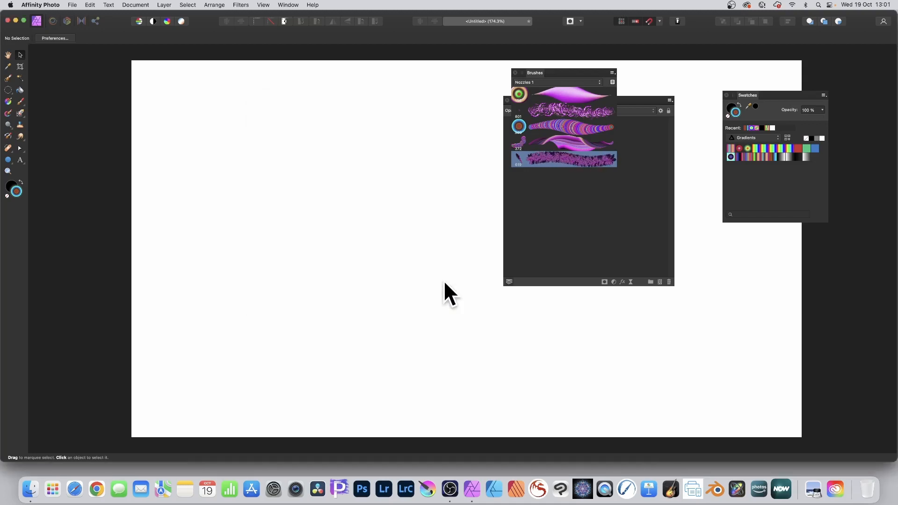
# Undo a trial stroke made with the sheared-stroke brush, set its width to 270 px and cover the whole canvas with paint strokes.
pyautogui.click(20, 101)
pyautogui.moveTo(220, 130)
pyautogui.mouseDown()
pyautogui.moveTo(228, 148)
pyautogui.moveTo(319, 123)
pyautogui.moveTo(354, 148)
pyautogui.moveTo(411, 158)
pyautogui.moveTo(473, 223)
pyautogui.moveTo(629, 255)
pyautogui.moveTo(673, 285)
pyautogui.moveTo(692, 280)
pyautogui.mouseUp()
pyautogui.press('cmd+z')
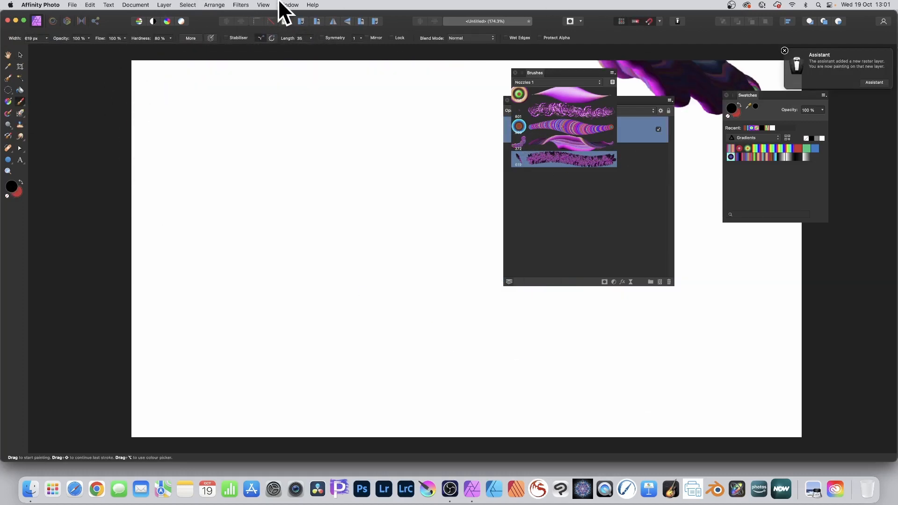
pyautogui.click(46, 38)
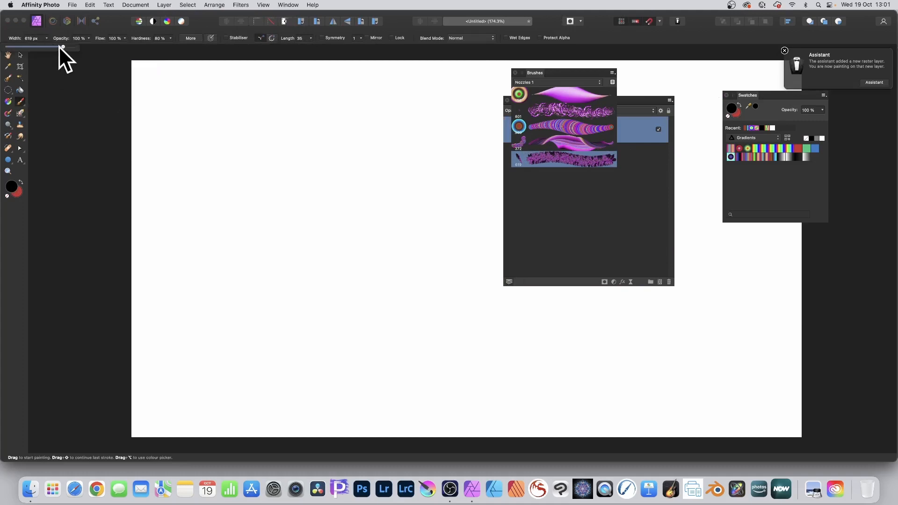
pyautogui.moveTo(59, 47); pyautogui.dragTo(56, 46)
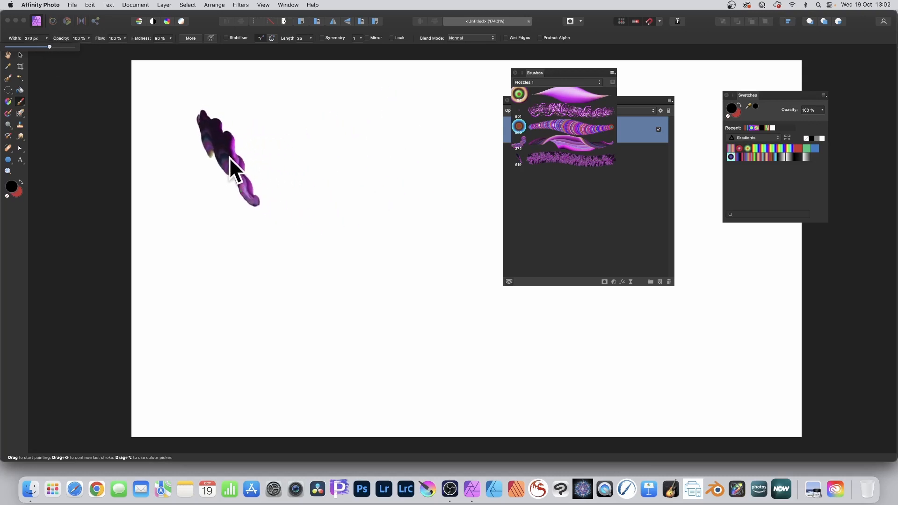
pyautogui.moveTo(229, 157)
pyautogui.mouseDown()
pyautogui.moveTo(353, 118)
pyautogui.moveTo(391, 167)
pyautogui.moveTo(477, 133)
pyautogui.moveTo(515, 209)
pyautogui.moveTo(583, 141)
pyautogui.moveTo(663, 83)
pyautogui.moveTo(724, 135)
pyautogui.moveTo(797, 132)
pyautogui.moveTo(828, 103)
pyautogui.moveTo(835, 266)
pyautogui.moveTo(801, 323)
pyautogui.moveTo(756, 243)
pyautogui.moveTo(762, 409)
pyautogui.moveTo(780, 293)
pyautogui.moveTo(685, 373)
pyautogui.moveTo(701, 431)
pyautogui.moveTo(690, 238)
pyautogui.moveTo(735, 228)
pyautogui.moveTo(616, 388)
pyautogui.moveTo(537, 360)
pyautogui.moveTo(502, 362)
pyautogui.moveTo(389, 199)
pyautogui.moveTo(512, 364)
pyautogui.moveTo(435, 211)
pyautogui.moveTo(353, 170)
pyautogui.moveTo(257, 161)
pyautogui.moveTo(531, 70)
pyautogui.moveTo(567, 43)
pyautogui.moveTo(274, 111)
pyautogui.moveTo(145, 126)
pyautogui.moveTo(173, 172)
pyautogui.moveTo(250, 67)
pyautogui.moveTo(359, 101)
pyautogui.moveTo(446, 45)
pyautogui.moveTo(432, 163)
pyautogui.moveTo(153, 254)
pyautogui.moveTo(128, 380)
pyautogui.moveTo(279, 233)
pyautogui.moveTo(197, 284)
pyautogui.moveTo(317, 356)
pyautogui.moveTo(415, 369)
pyautogui.moveTo(285, 426)
pyautogui.moveTo(329, 348)
pyautogui.moveTo(515, 373)
pyautogui.moveTo(665, 318)
pyautogui.moveTo(676, 375)
pyautogui.moveTo(797, 310)
pyautogui.moveTo(782, 276)
pyautogui.moveTo(723, 431)
pyautogui.moveTo(754, 213)
pyautogui.moveTo(716, 112)
pyautogui.moveTo(770, 54)
pyautogui.moveTo(693, 88)
pyautogui.moveTo(493, 216)
pyautogui.moveTo(315, 222)
pyautogui.moveTo(403, 162)
pyautogui.moveTo(323, 134)
pyautogui.moveTo(254, 140)
pyautogui.moveTo(248, 246)
pyautogui.moveTo(188, 173)
pyautogui.moveTo(168, 123)
pyautogui.moveTo(175, 147)
pyautogui.moveTo(221, 122)
pyautogui.moveTo(275, 121)
pyautogui.moveTo(352, 139)
pyautogui.moveTo(491, 119)
pyautogui.mouseUp()
# Edit the sheared-stroke brush's dynamics, setting size jitter to 82 % and rotation jitter to 52 %.
pyautogui.click(554, 159)
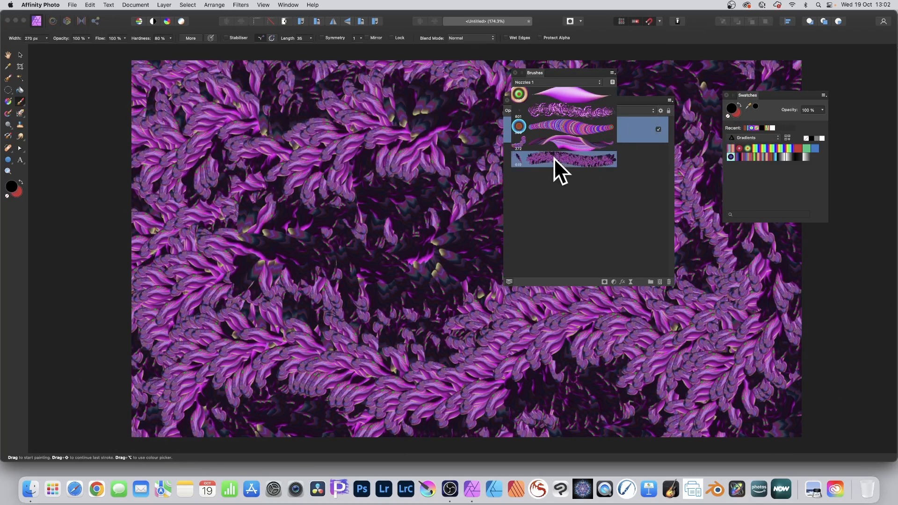
pyautogui.doubleClick(554, 158)
pyautogui.click(359, 173)
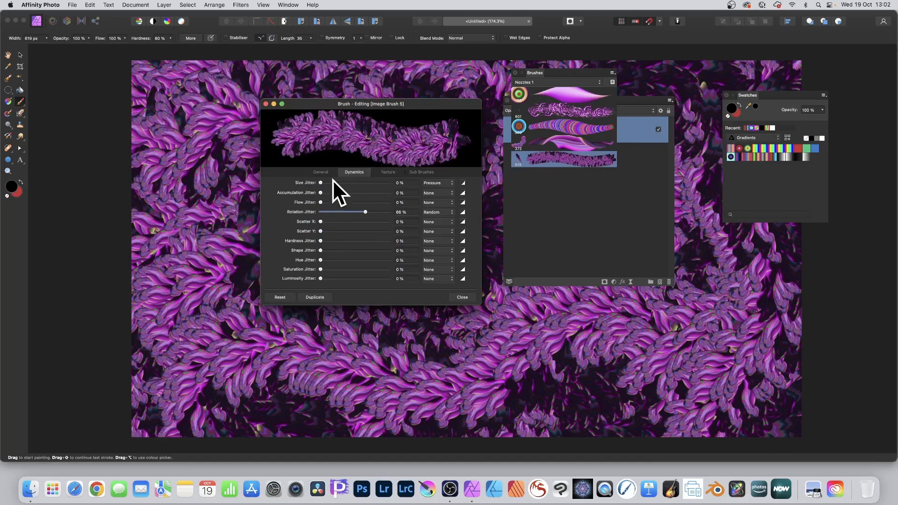
pyautogui.moveTo(333, 180)
pyautogui.mouseDown()
pyautogui.moveTo(377, 184)
pyautogui.moveTo(352, 210)
pyautogui.moveTo(375, 211)
pyautogui.moveTo(347, 210)
pyautogui.moveTo(355, 210)
pyautogui.mouseUp()
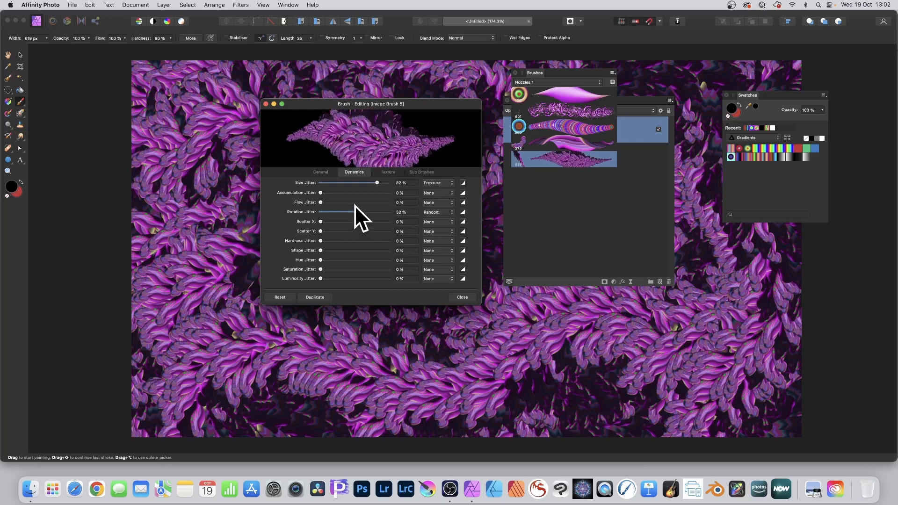
pyautogui.click(462, 297)
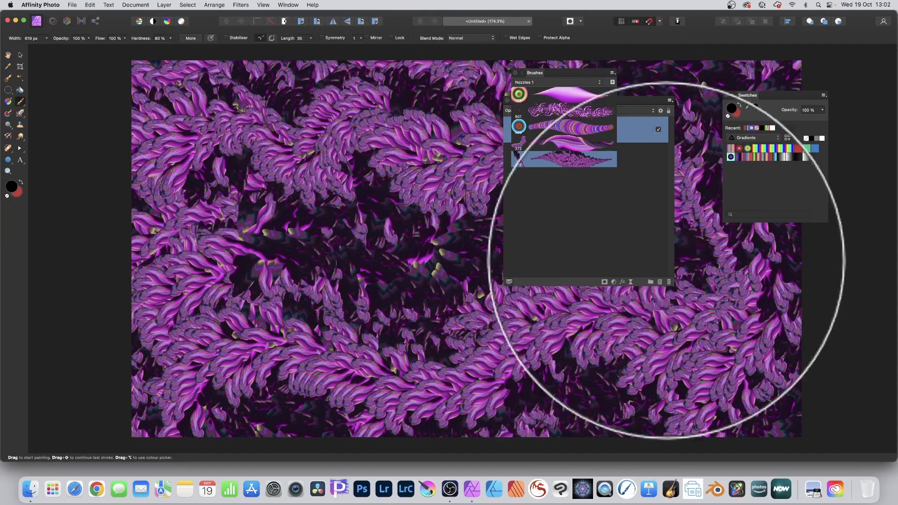
# Paint sweeping strokes over the existing texture with the 619 px brush and undo the last stroke.
pyautogui.moveTo(707, 248)
pyautogui.mouseDown()
pyautogui.moveTo(675, 311)
pyautogui.moveTo(314, 380)
pyautogui.moveTo(335, 184)
pyautogui.moveTo(534, 200)
pyautogui.moveTo(748, 121)
pyautogui.moveTo(804, 391)
pyautogui.moveTo(598, 458)
pyautogui.moveTo(374, 262)
pyautogui.moveTo(100, 313)
pyautogui.moveTo(242, 176)
pyautogui.moveTo(390, 150)
pyautogui.moveTo(461, 320)
pyautogui.moveTo(352, 136)
pyautogui.moveTo(302, 237)
pyautogui.moveTo(405, 36)
pyautogui.moveTo(613, 79)
pyautogui.moveTo(751, 285)
pyautogui.moveTo(575, 503)
pyautogui.moveTo(435, 367)
pyautogui.moveTo(297, 402)
pyautogui.moveTo(191, 121)
pyautogui.moveTo(454, 30)
pyautogui.mouseUp()
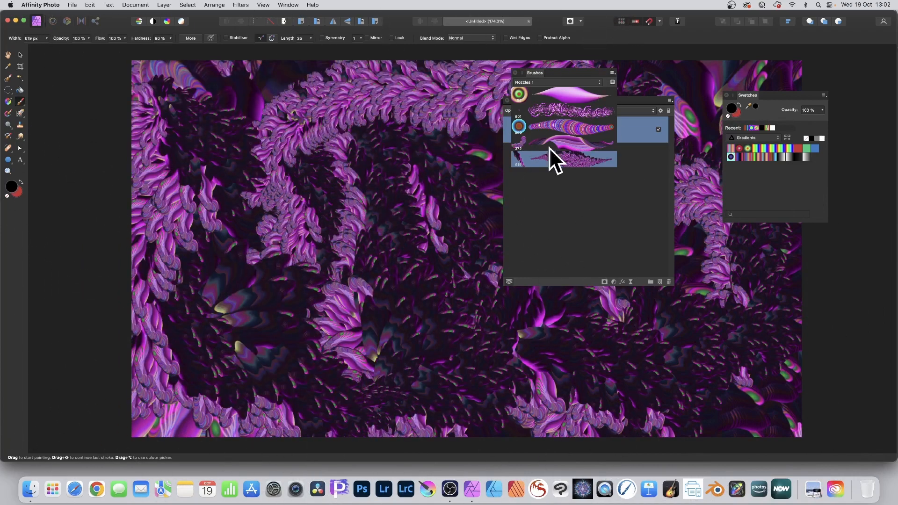
pyautogui.moveTo(433, 136); pyautogui.dragTo(357, 143)
pyautogui.press('super+z')
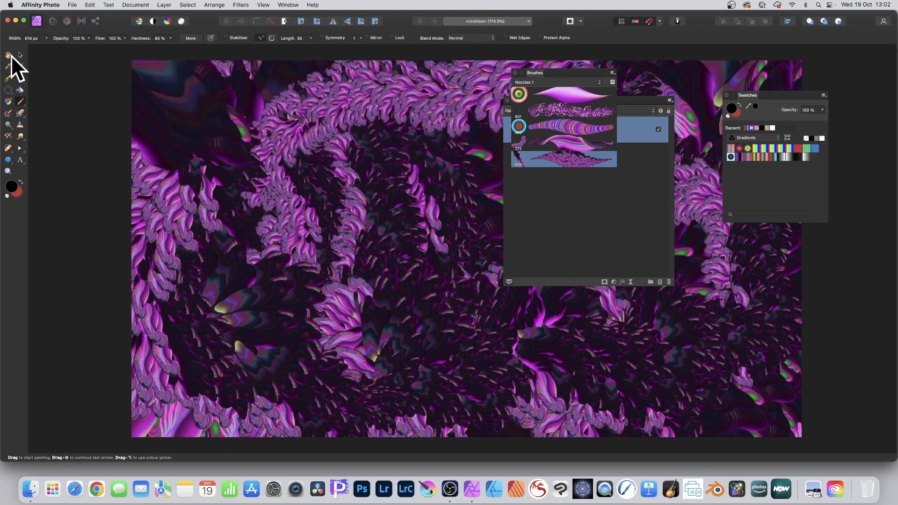
# Select a round area of the painted texture in the canvas's upper left with the Elliptical Marquee tool.
pyautogui.click(9, 91)
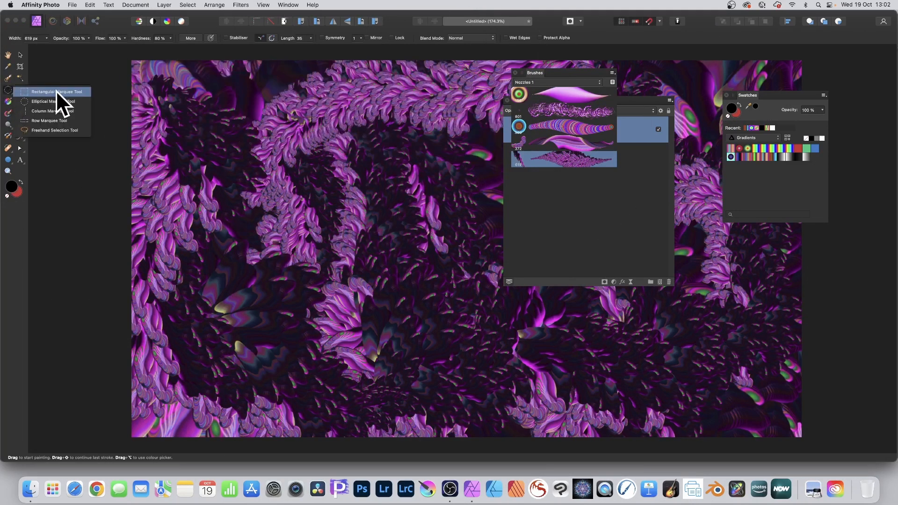
pyautogui.click(50, 102)
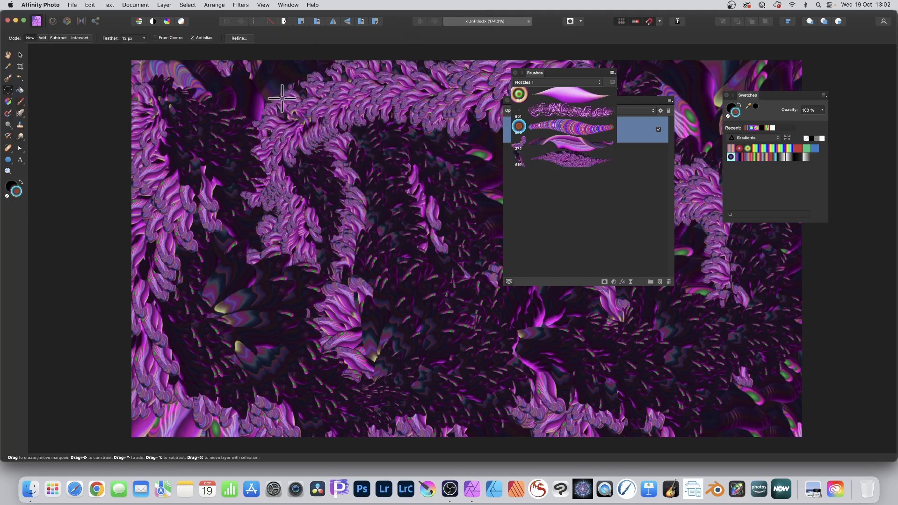
pyautogui.moveTo(281, 99); pyautogui.dragTo(408, 221)
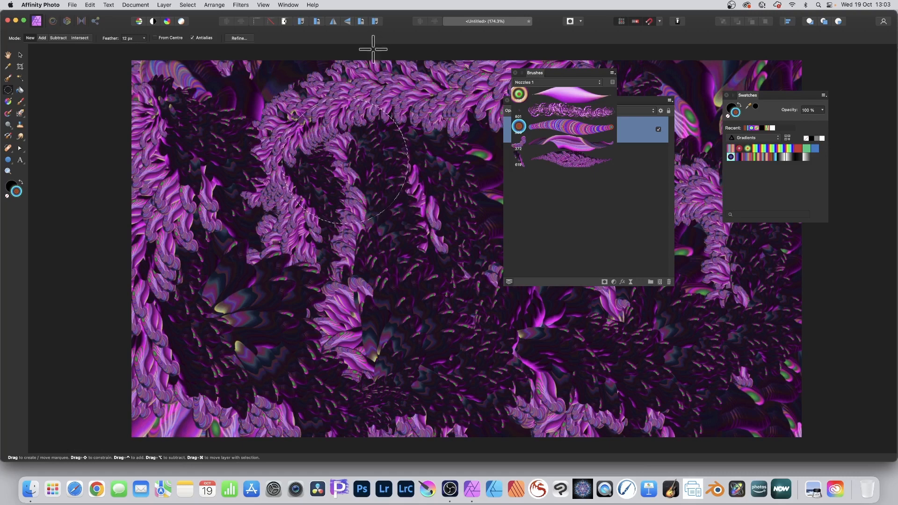
# Copy the selected round area of the texture, paste it as a new layer and clear the selection.
pyautogui.click(89, 4)
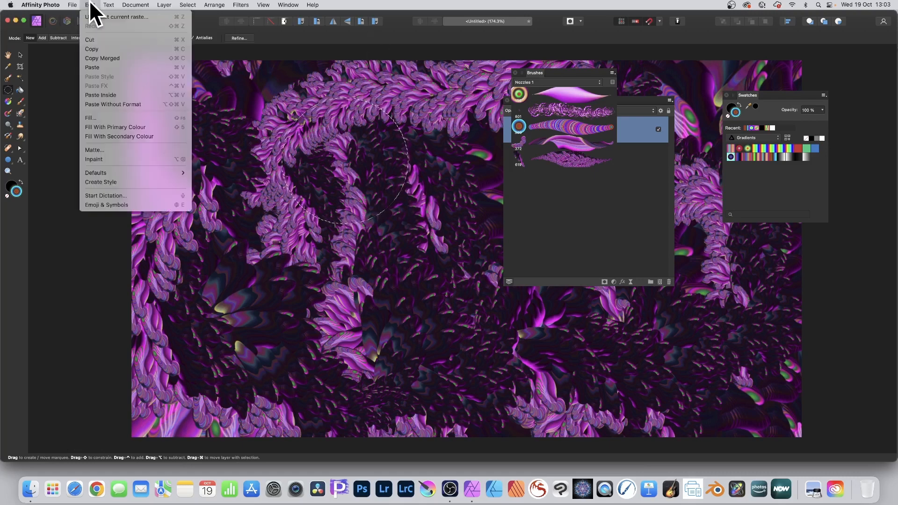
pyautogui.click(92, 48)
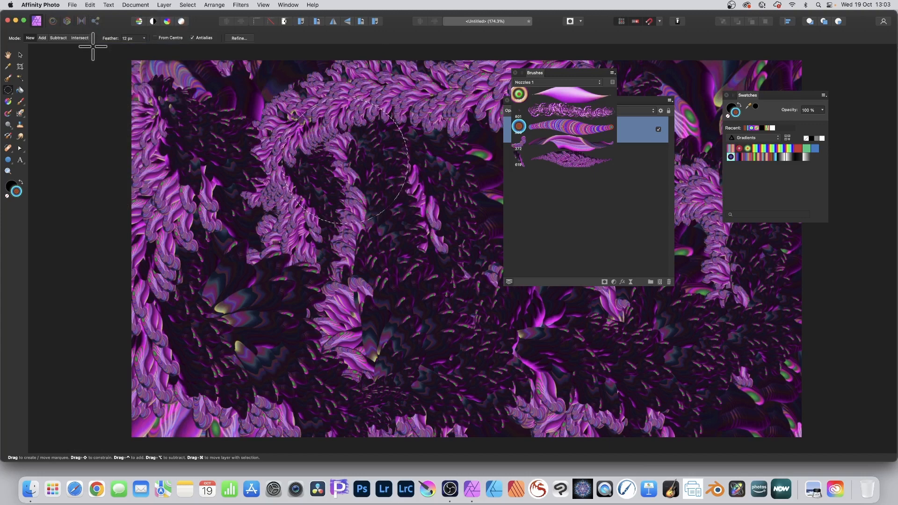
pyautogui.press('super+v')
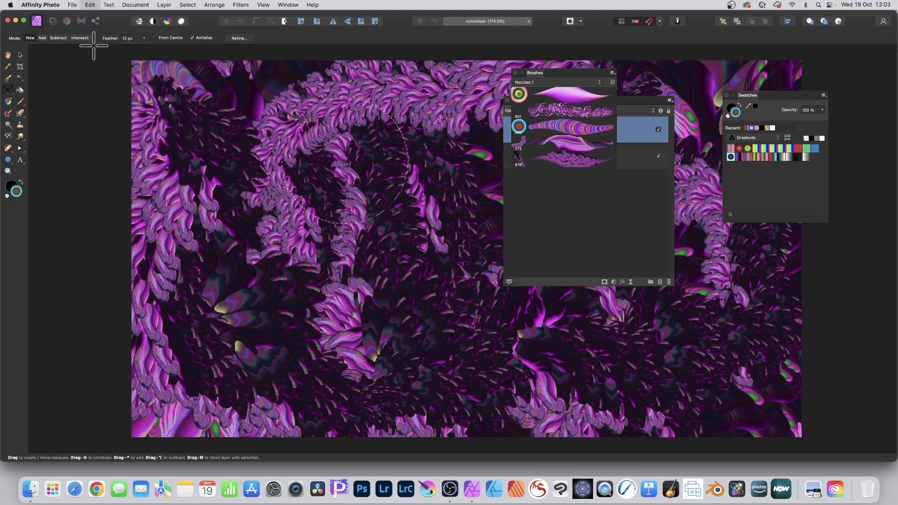
pyautogui.click(186, 5)
pyautogui.click(198, 25)
# Delete the full painted texture layer and move the round texture piece to the canvas's upper left.
pyautogui.click(20, 54)
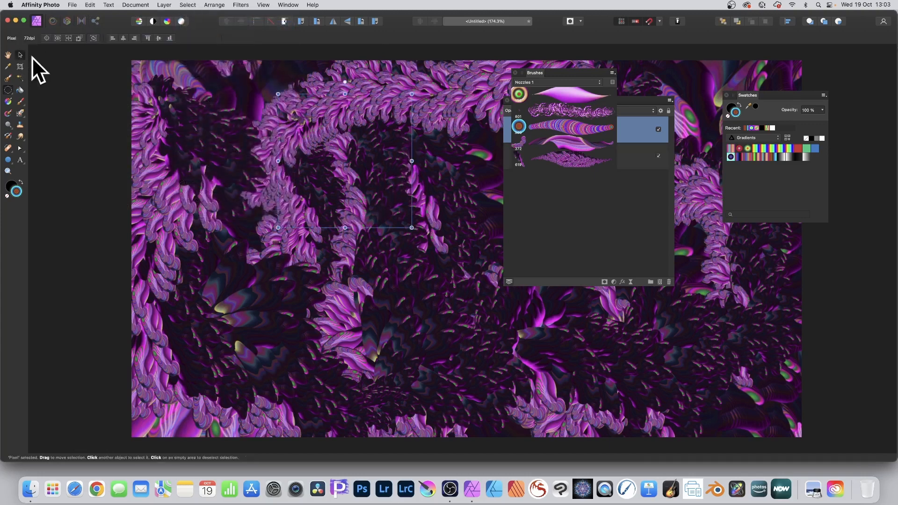
pyautogui.click(224, 122)
pyautogui.press('Delete')
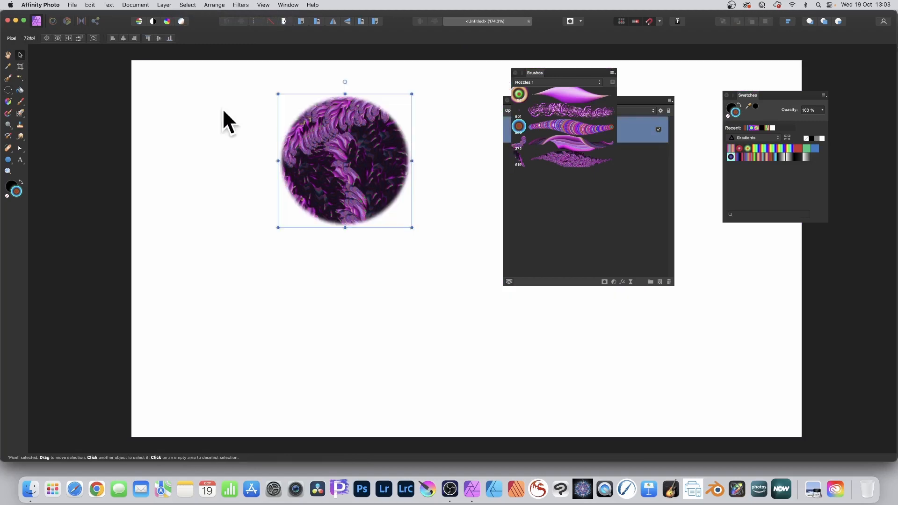
pyautogui.moveTo(385, 145); pyautogui.dragTo(322, 149)
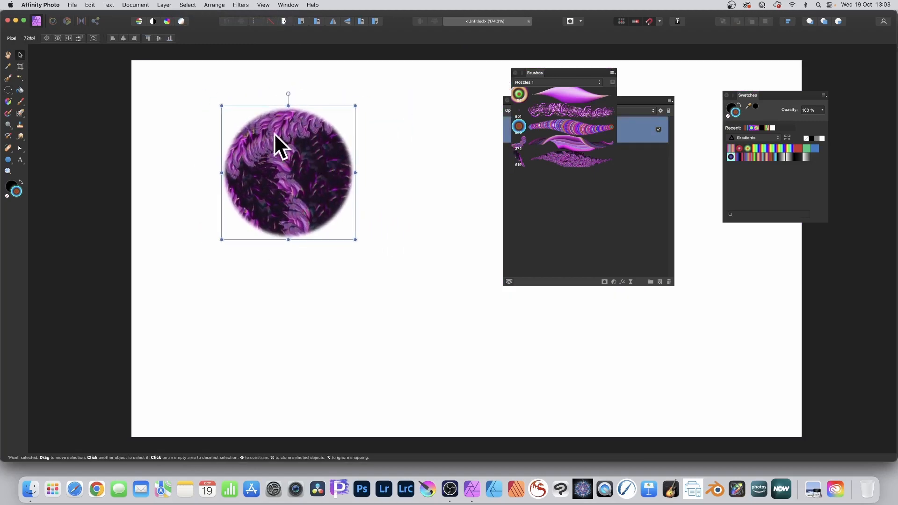
pyautogui.moveTo(274, 133)
pyautogui.mouseDown()
pyautogui.moveTo(286, 118)
pyautogui.moveTo(294, 125)
pyautogui.moveTo(264, 129)
pyautogui.mouseUp()
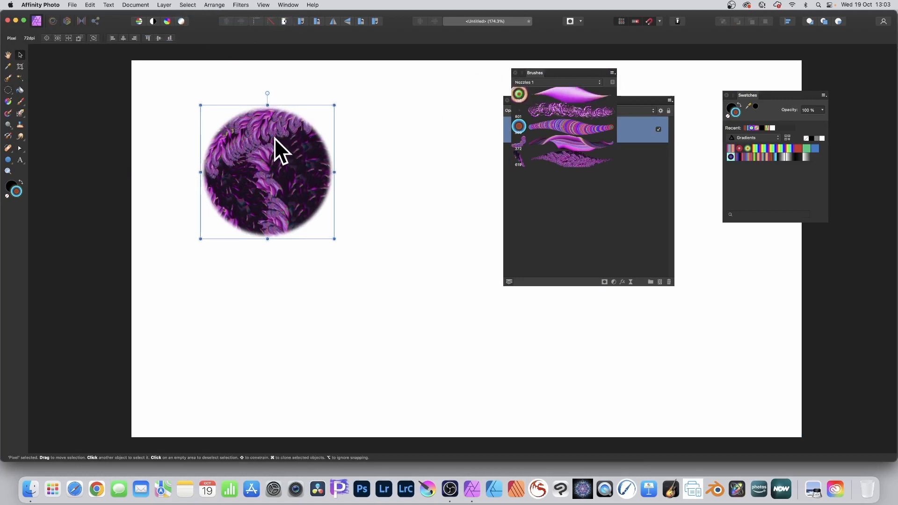
# Duplicate the round piece, shrink the copy to about 70 %, centre it over the original and rotate it about 90° counter-clockwise.
pyautogui.moveTo(274, 138); pyautogui.dragTo(293, 151)
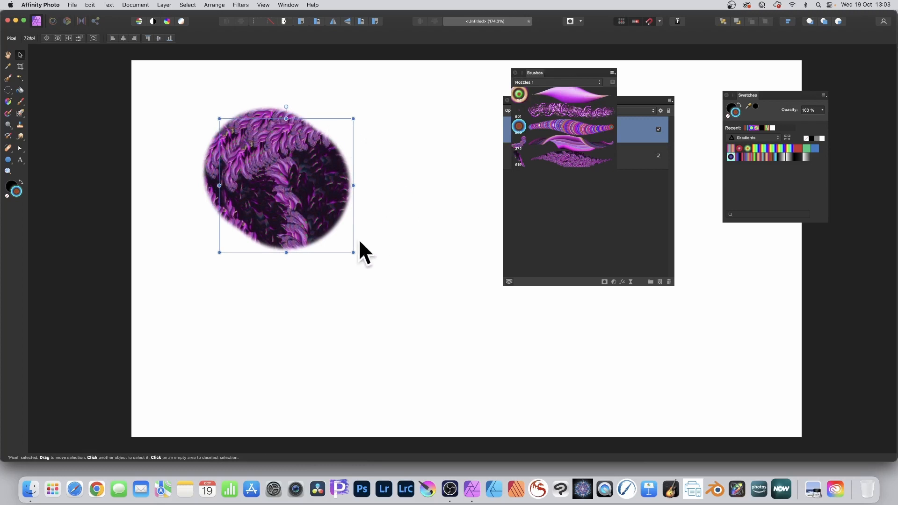
pyautogui.moveTo(353, 252); pyautogui.dragTo(313, 212)
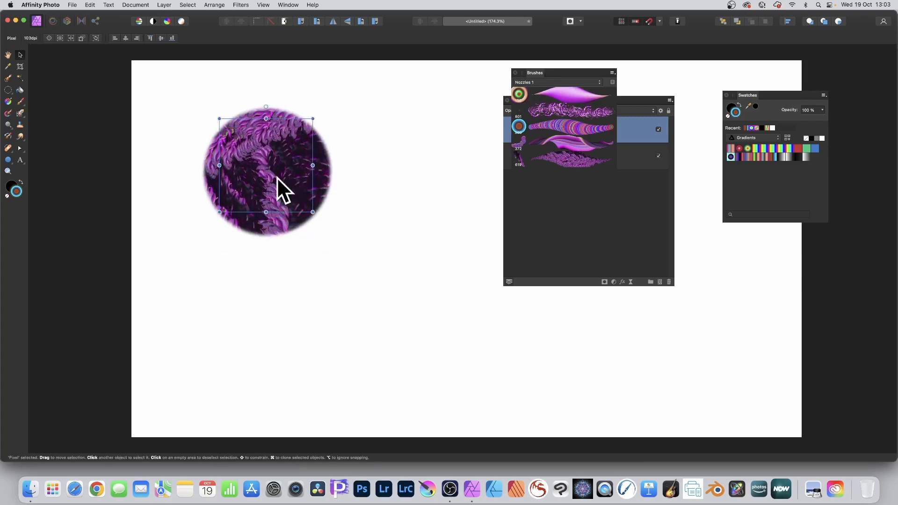
pyautogui.moveTo(271, 159); pyautogui.dragTo(267, 164)
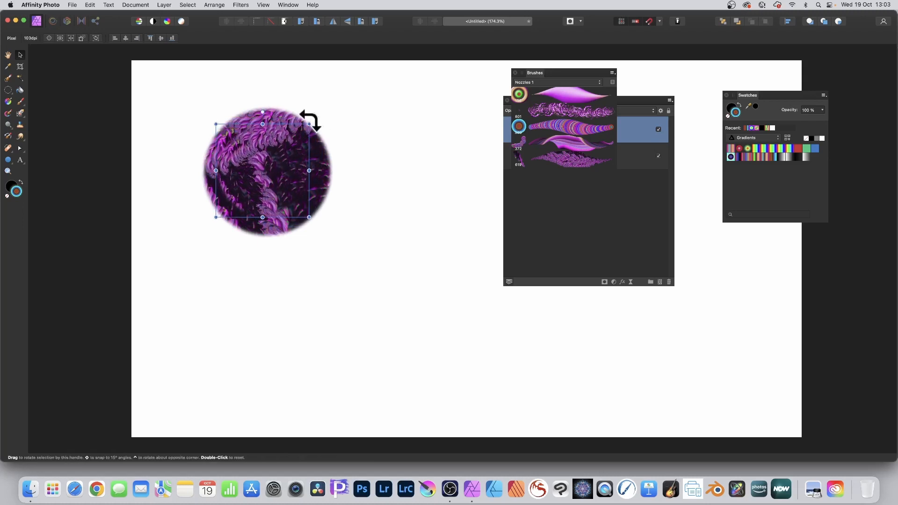
pyautogui.moveTo(311, 120); pyautogui.dragTo(211, 119)
pyautogui.moveTo(286, 162); pyautogui.dragTo(288, 162)
# Add an Outer Shadow to the smaller disc with radius 20.8 px, offset 28.5 px and intensity 78 %.
pyautogui.click(622, 281)
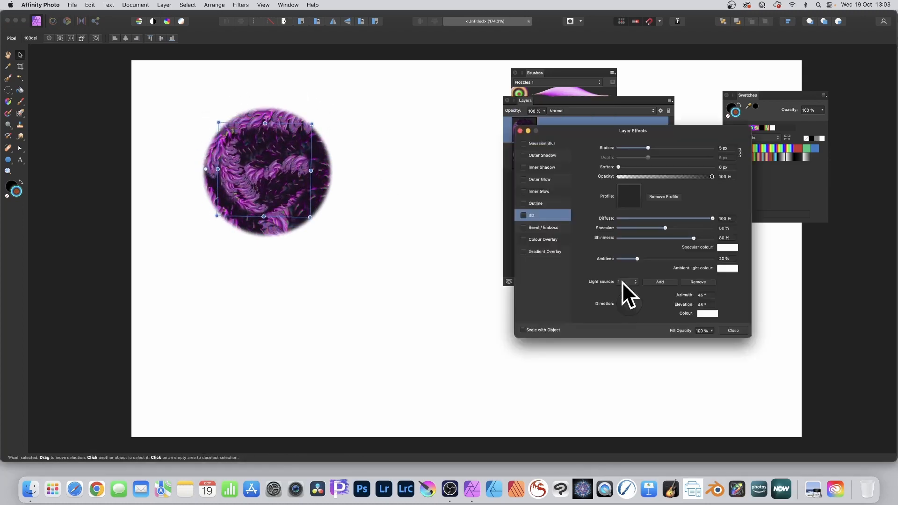
pyautogui.click(523, 155)
pyautogui.moveTo(640, 167); pyautogui.dragTo(689, 187)
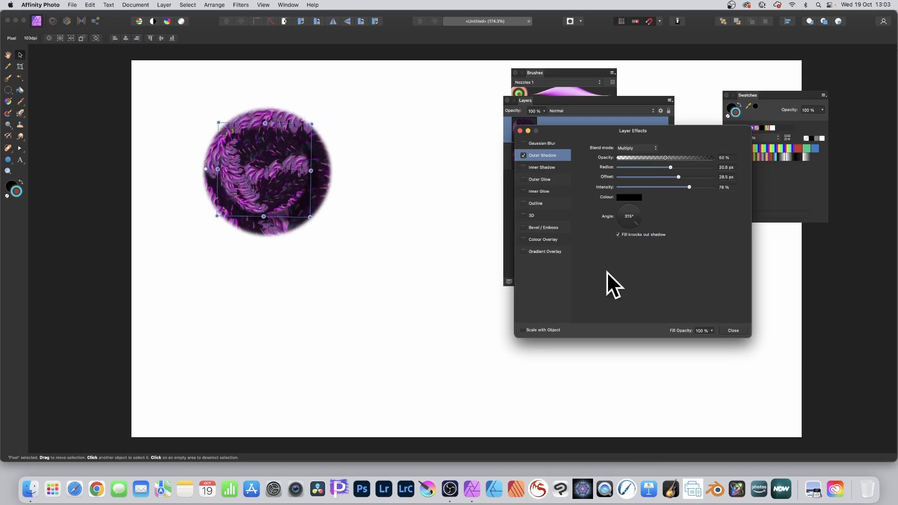
pyautogui.click(735, 331)
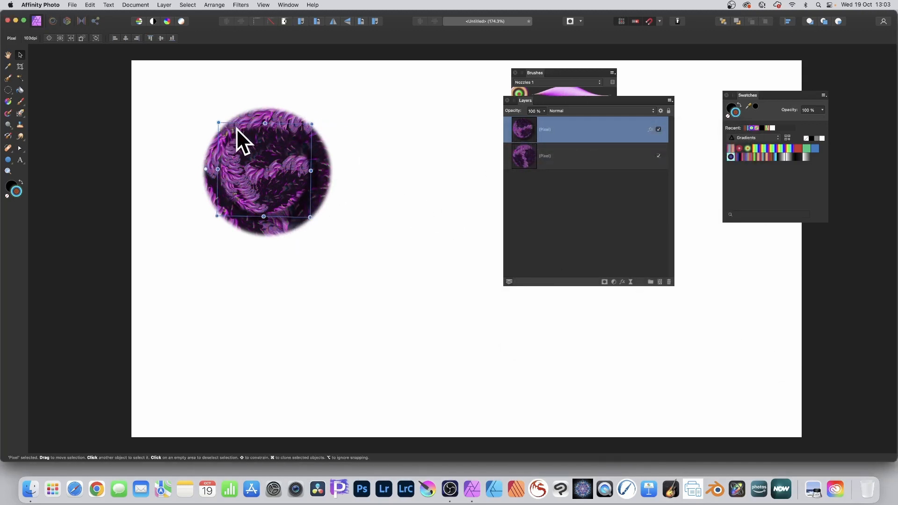
# Tint the smaller disc with the Apply Image filter, using the current layer as source and the RGB equation DR = SR+0.3.
pyautogui.click(244, 4)
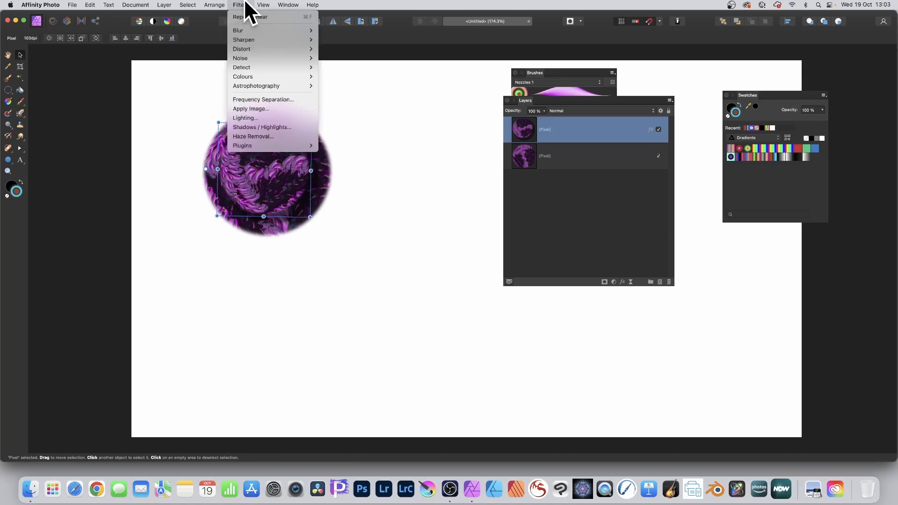
pyautogui.click(259, 108)
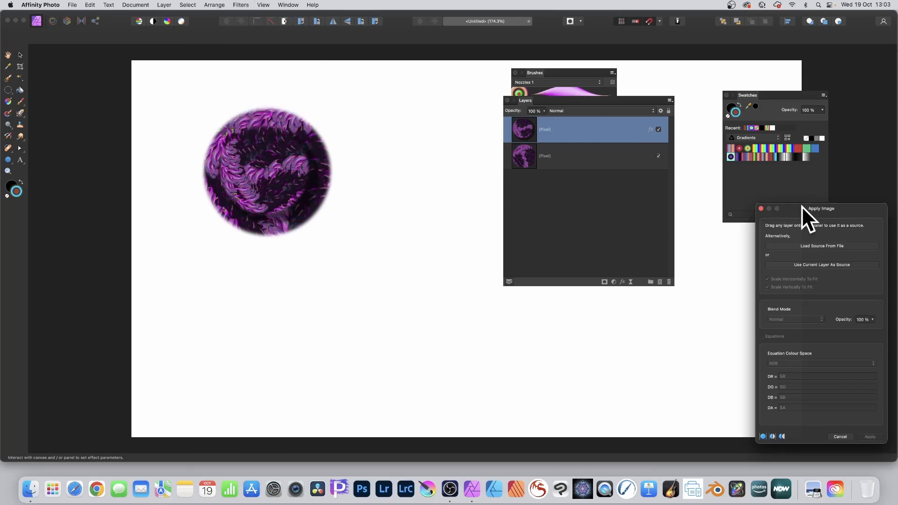
pyautogui.moveTo(801, 205); pyautogui.dragTo(425, 89)
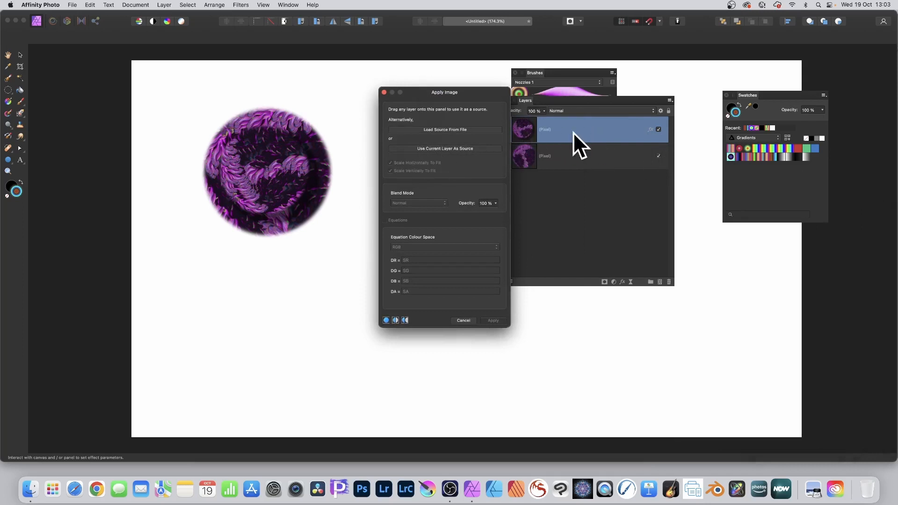
pyautogui.click(454, 147)
pyautogui.click(385, 220)
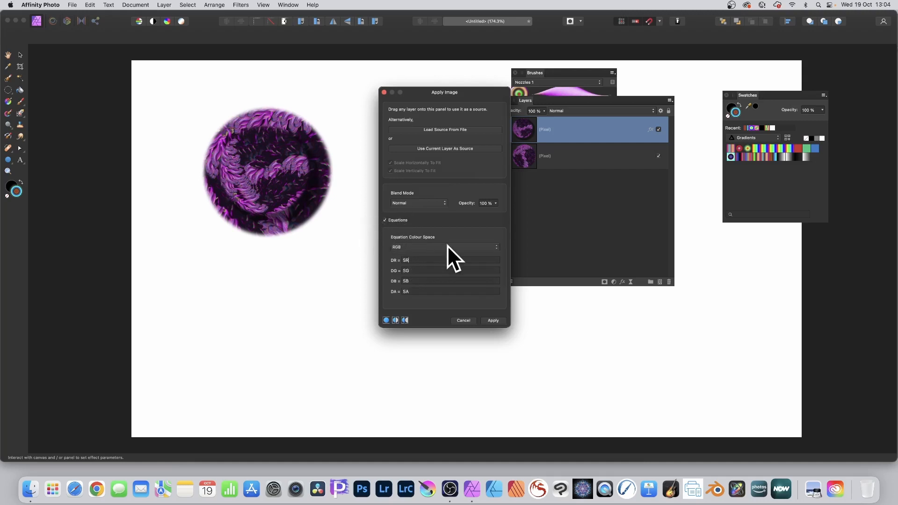
pyautogui.write('-')
pyautogui.write('0.3')
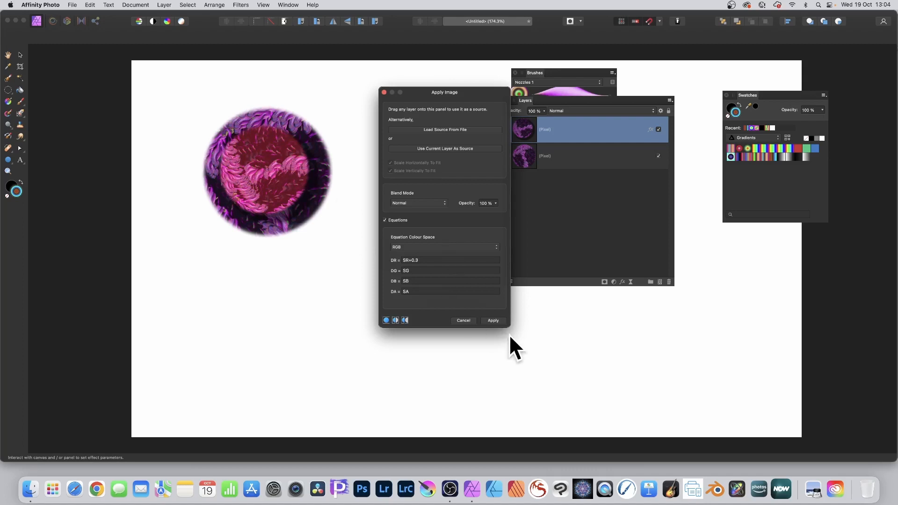
pyautogui.click(491, 320)
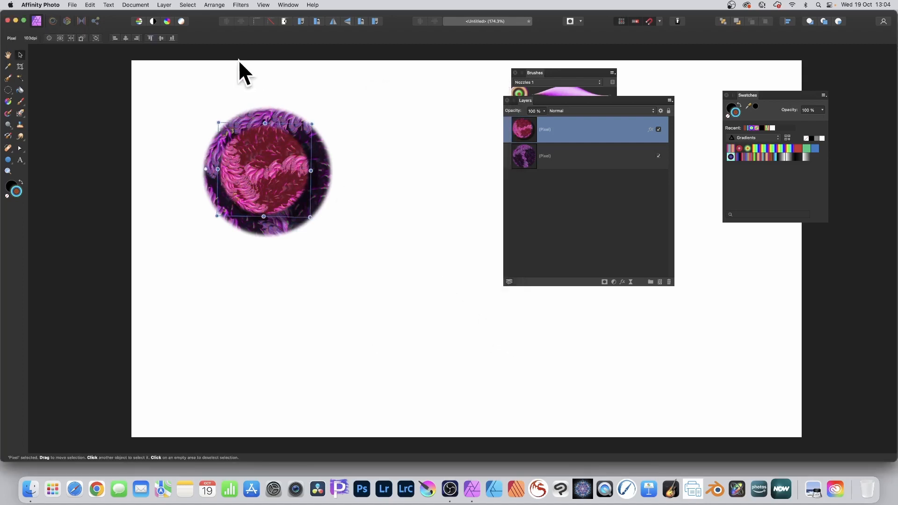
# Apply the Deform filter to the red disc, pulling its upper and lower sides diagonally outward into four arms.
pyautogui.click(240, 5)
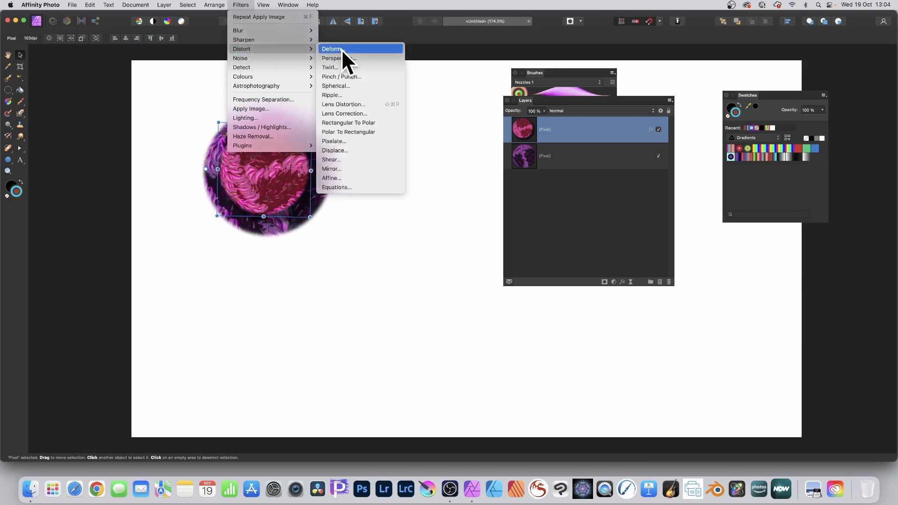
pyautogui.click(341, 49)
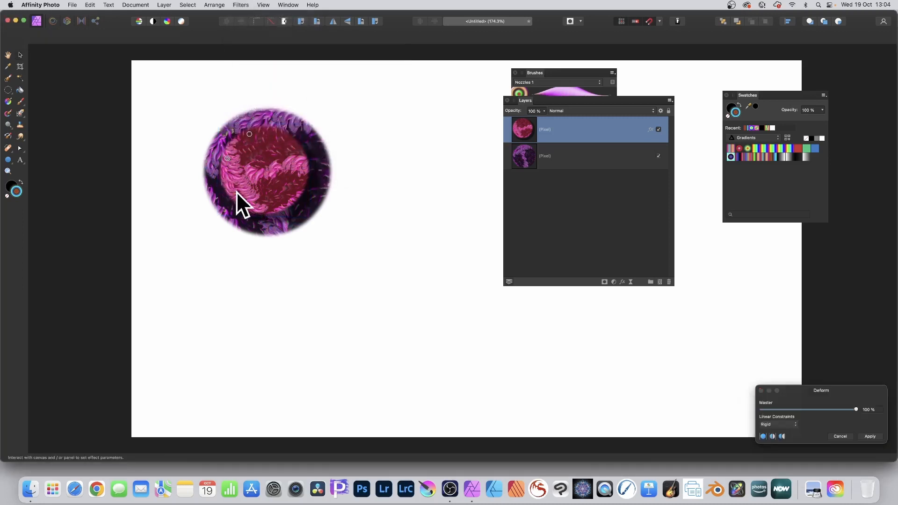
pyautogui.moveTo(298, 150); pyautogui.dragTo(349, 110)
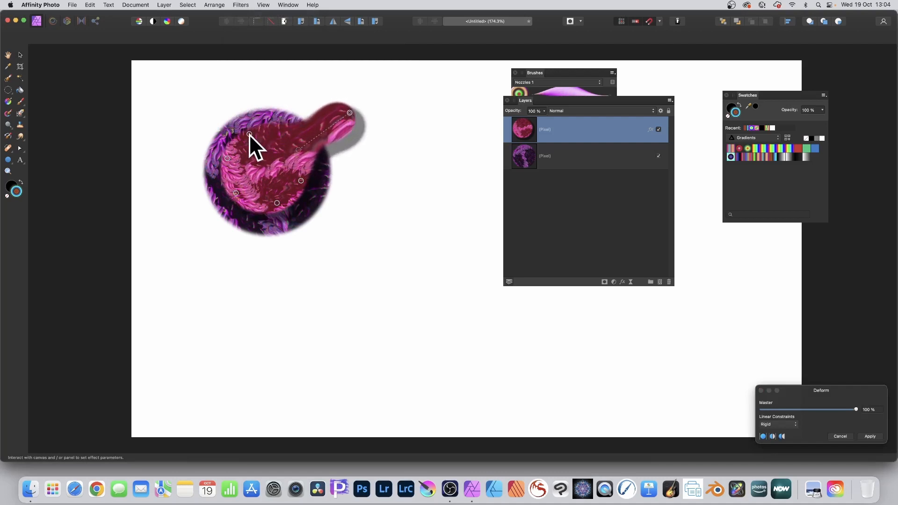
pyautogui.moveTo(249, 134); pyautogui.dragTo(195, 90)
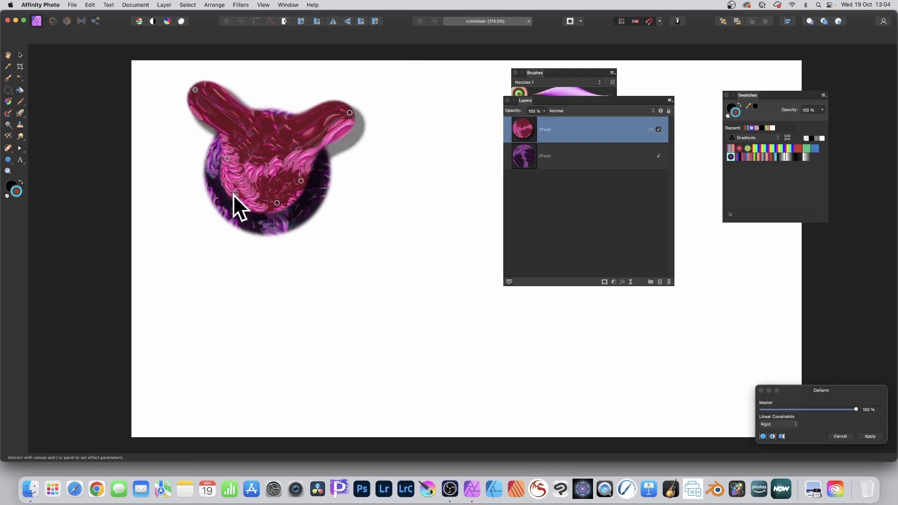
pyautogui.moveTo(236, 193); pyautogui.dragTo(177, 243)
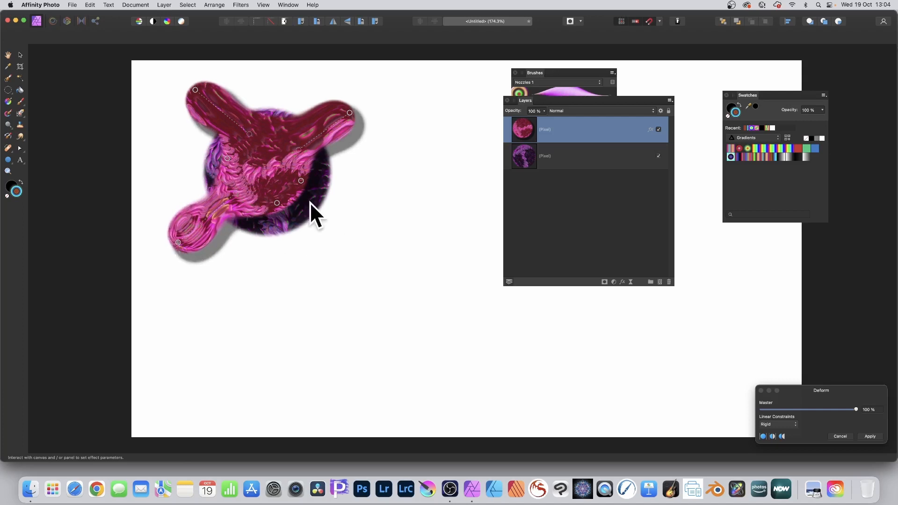
pyautogui.click(309, 188)
pyautogui.moveTo(308, 189); pyautogui.dragTo(364, 233)
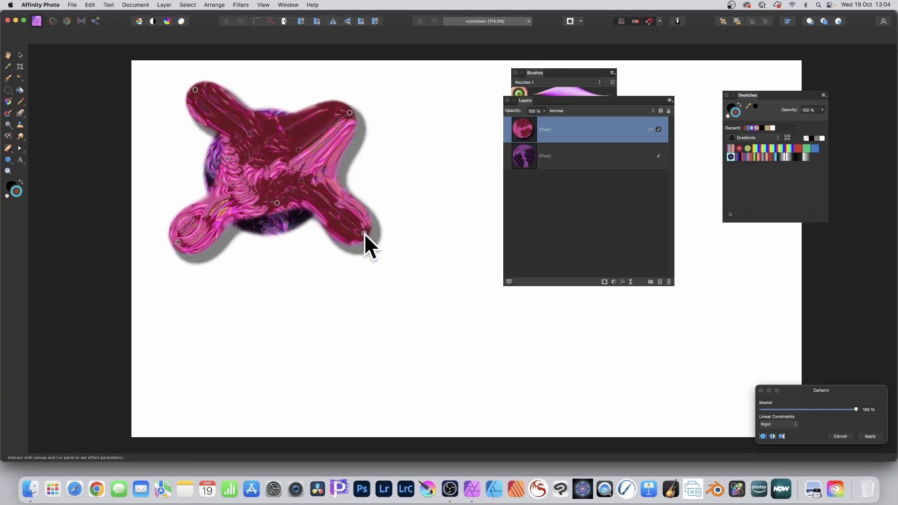
pyautogui.click(870, 435)
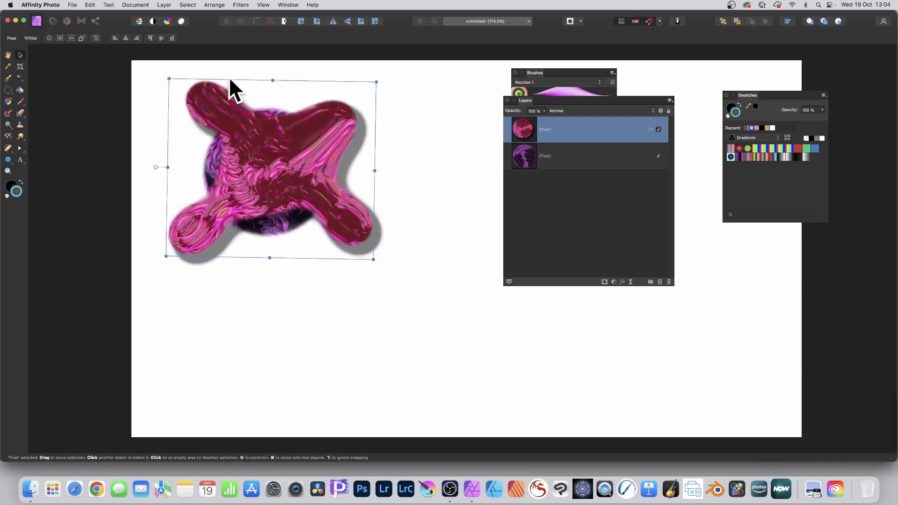
# Select the four-armed shape together with the disc beneath, merge them into one layer and shift the result slightly.
pyautogui.click(146, 59)
pyautogui.moveTo(145, 58); pyautogui.dragTo(470, 327)
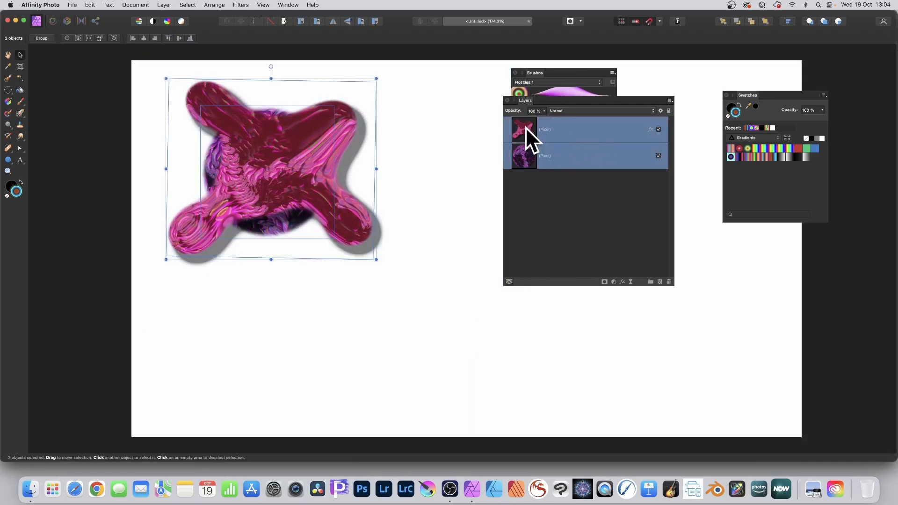
pyautogui.click(166, 4)
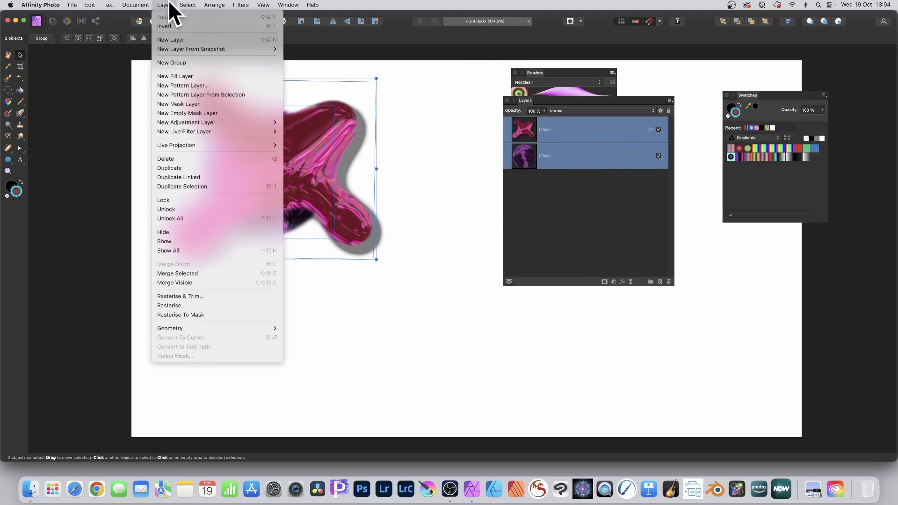
pyautogui.click(201, 272)
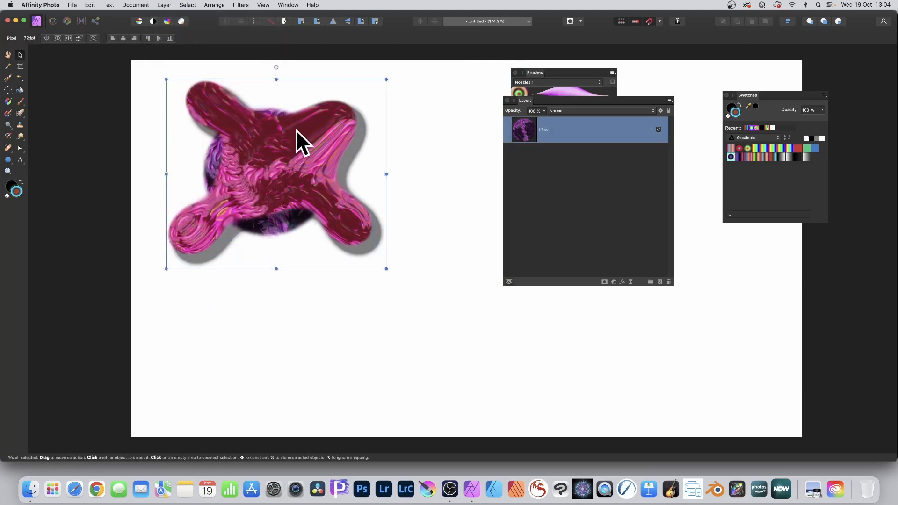
pyautogui.moveTo(284, 145)
pyautogui.mouseDown()
pyautogui.moveTo(280, 172)
pyautogui.moveTo(291, 154)
pyautogui.mouseUp()
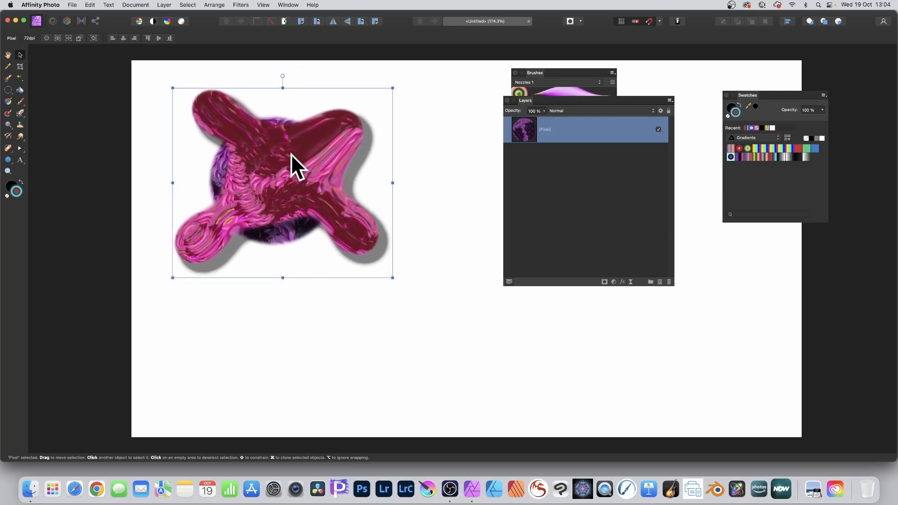
# Create a new brush from the merged four-armed shape in the Nozzles 1 category.
pyautogui.click(537, 74)
pyautogui.click(612, 73)
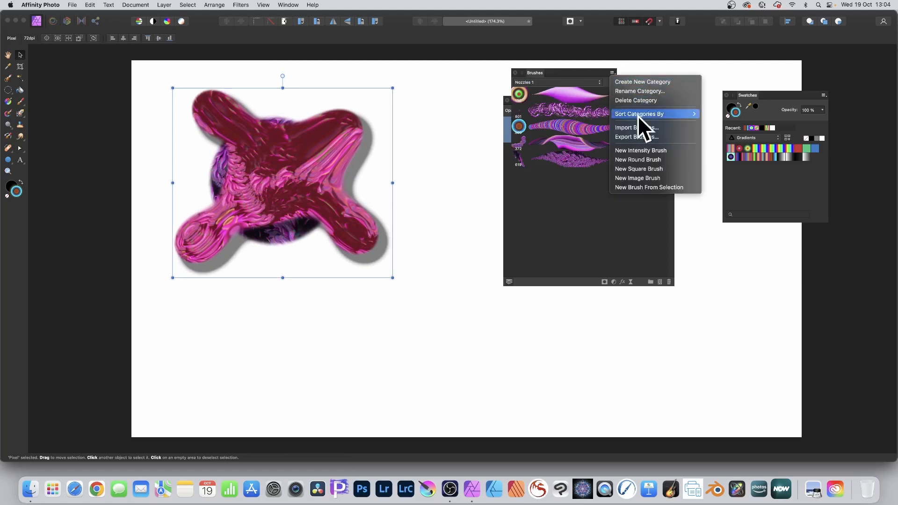
pyautogui.click(649, 187)
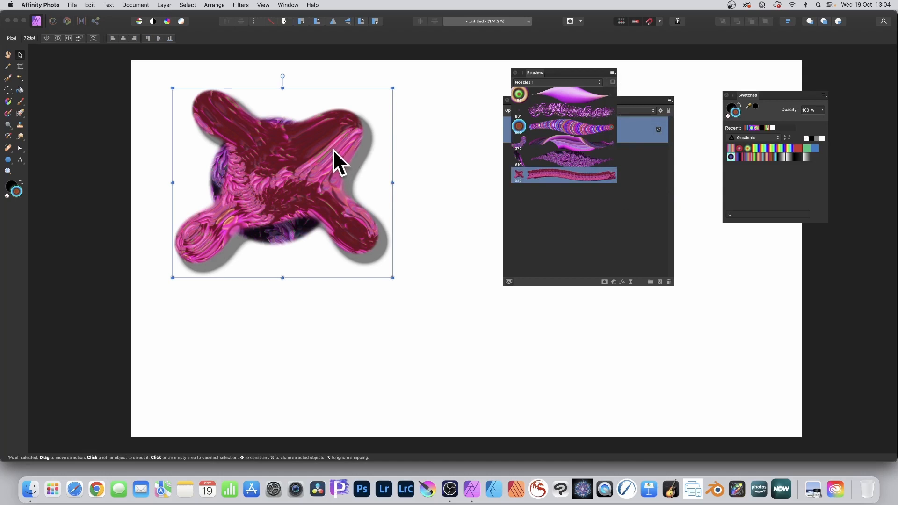
# Tint the four-armed shape blue with the Apply Image filter, using the current layer as source and the RGB equation DR = SR-04.
pyautogui.moveTo(314, 158)
pyautogui.mouseDown()
pyautogui.moveTo(337, 162)
pyautogui.moveTo(266, 196)
pyautogui.moveTo(304, 189)
pyautogui.moveTo(310, 169)
pyautogui.mouseUp()
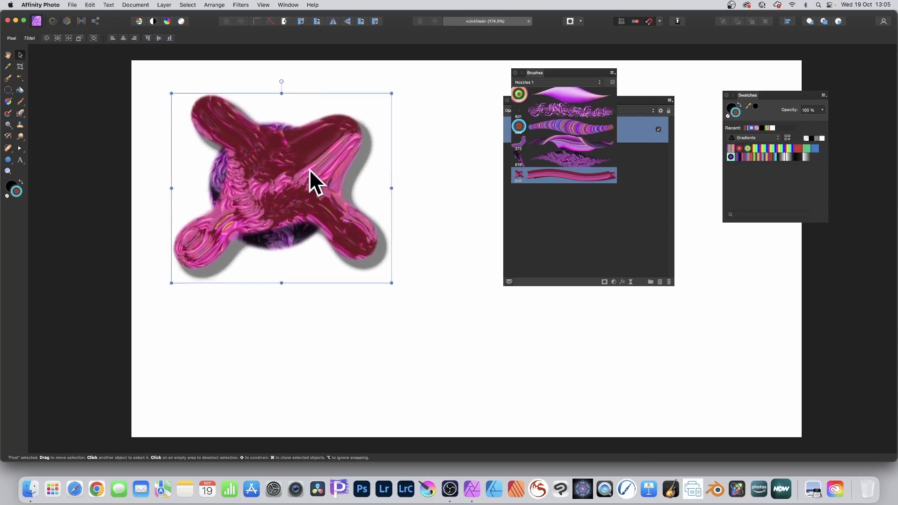
pyautogui.click(244, 6)
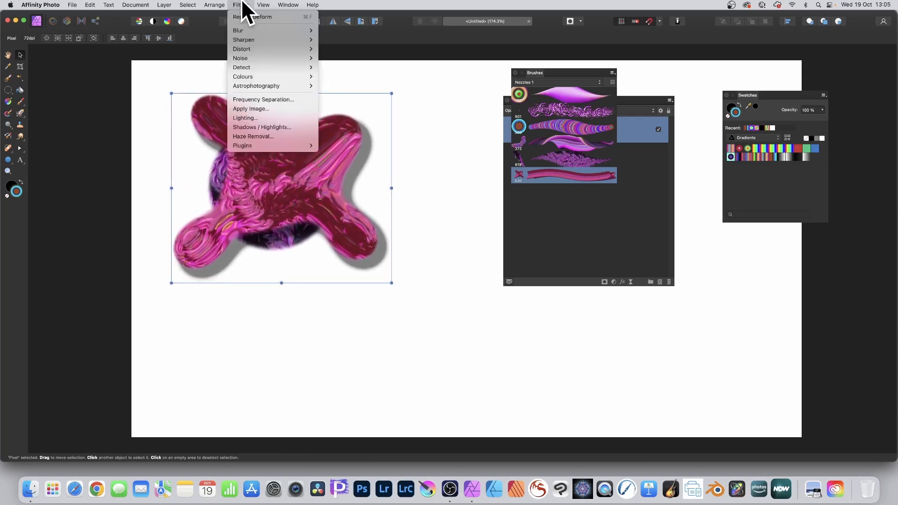
pyautogui.click(254, 108)
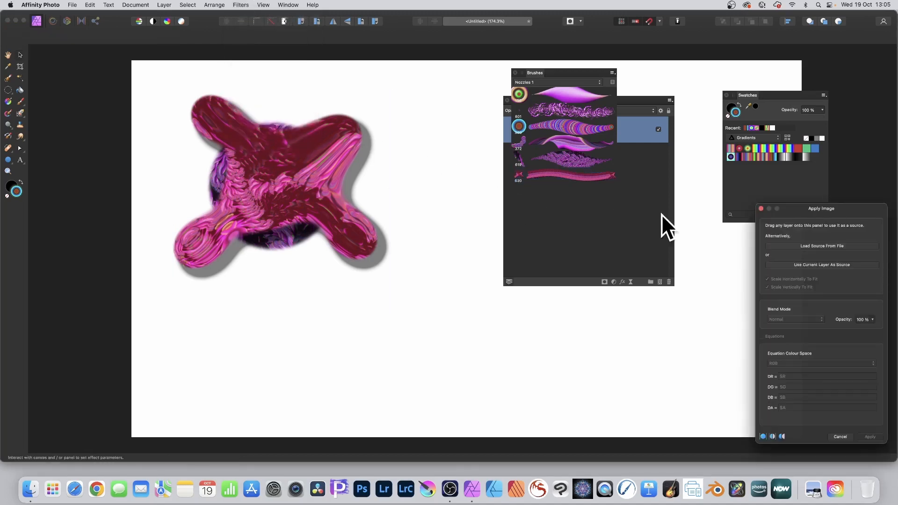
pyautogui.moveTo(818, 212); pyautogui.dragTo(469, 121)
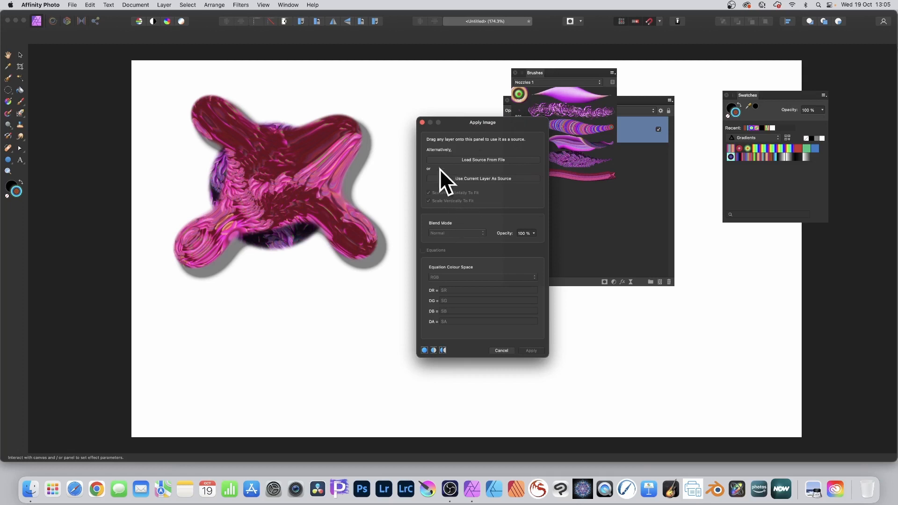
pyautogui.click(478, 179)
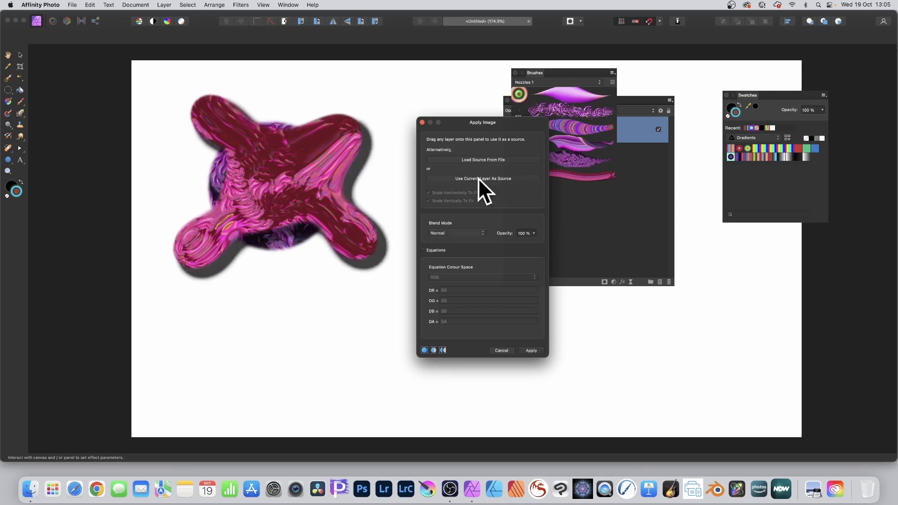
pyautogui.click(423, 250)
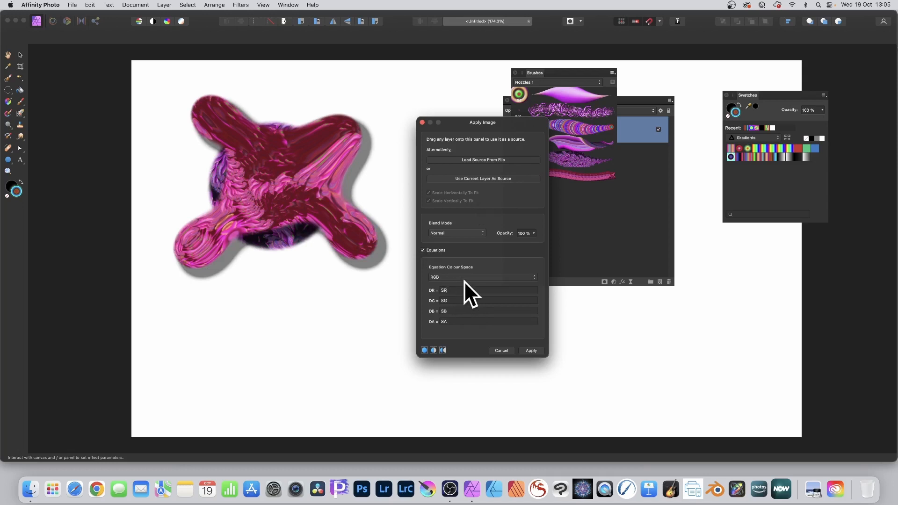
pyautogui.write('-04')
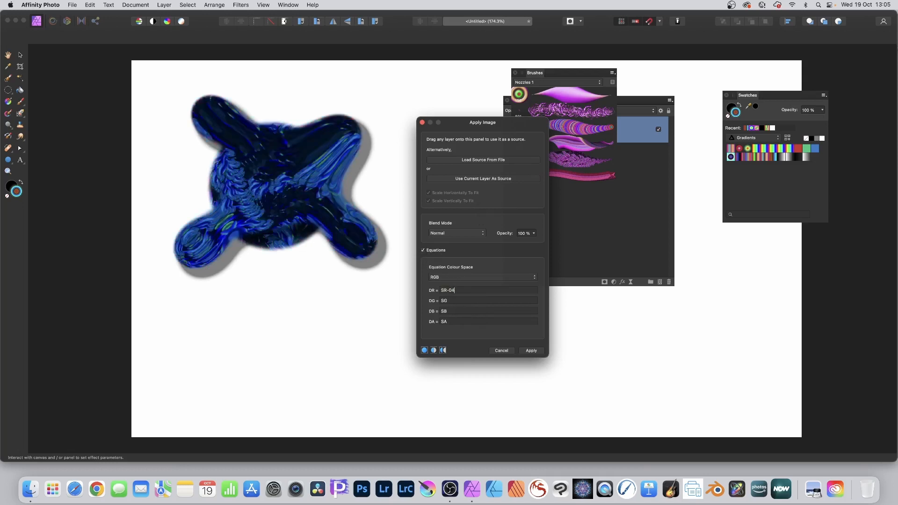
pyautogui.click(535, 351)
pyautogui.moveTo(313, 160); pyautogui.dragTo(364, 185)
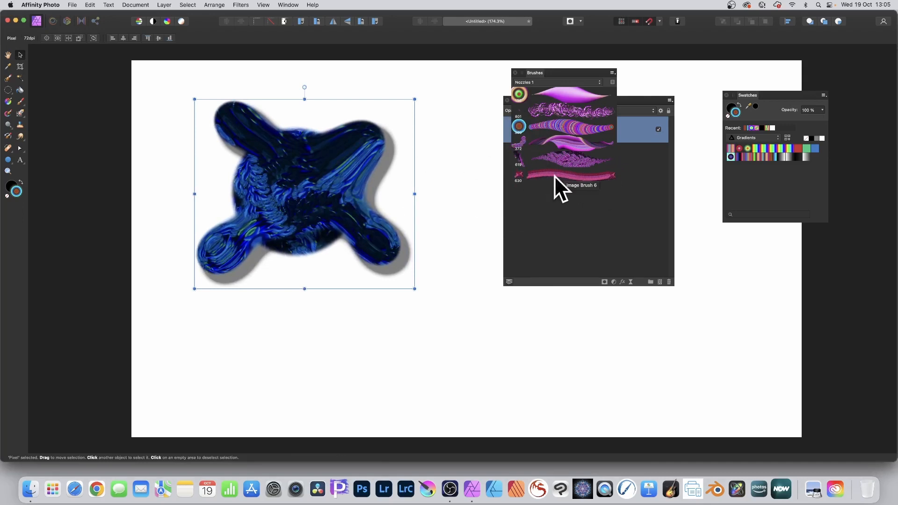
pyautogui.click(579, 178)
pyautogui.doubleClick(584, 175)
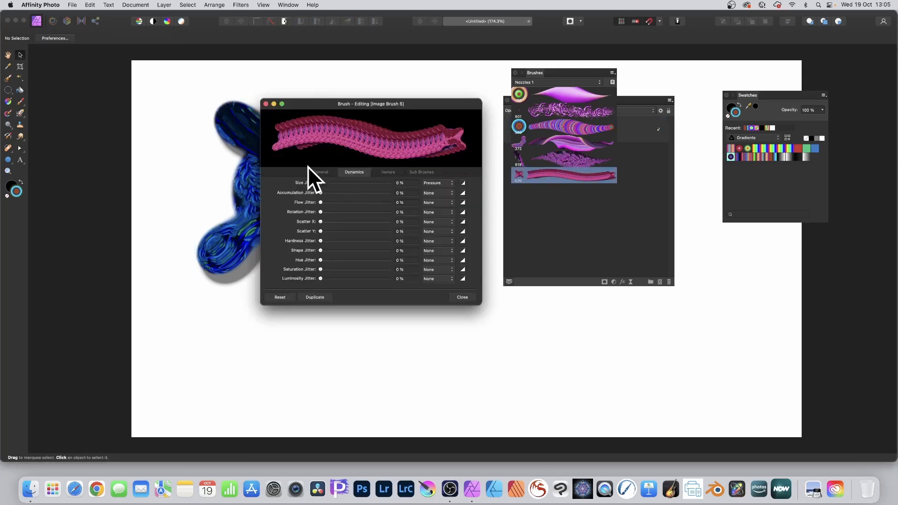
pyautogui.click(391, 172)
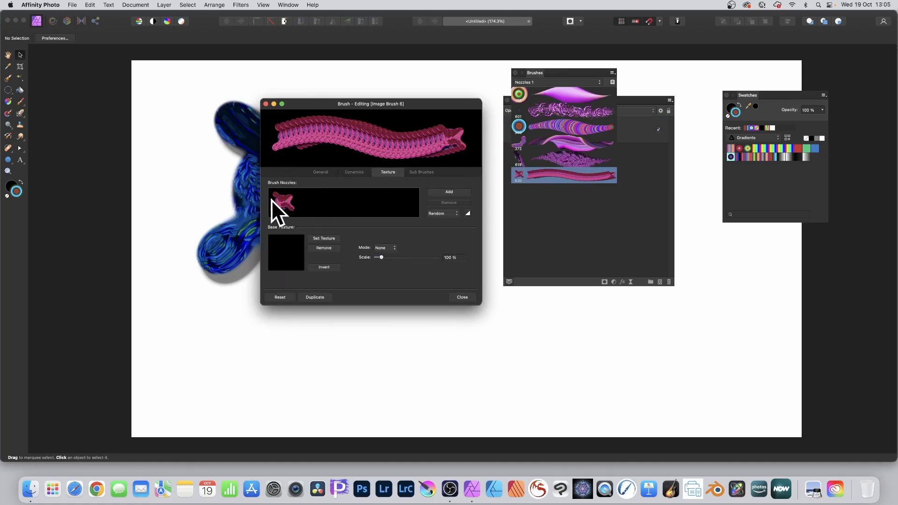
pyautogui.click(449, 192)
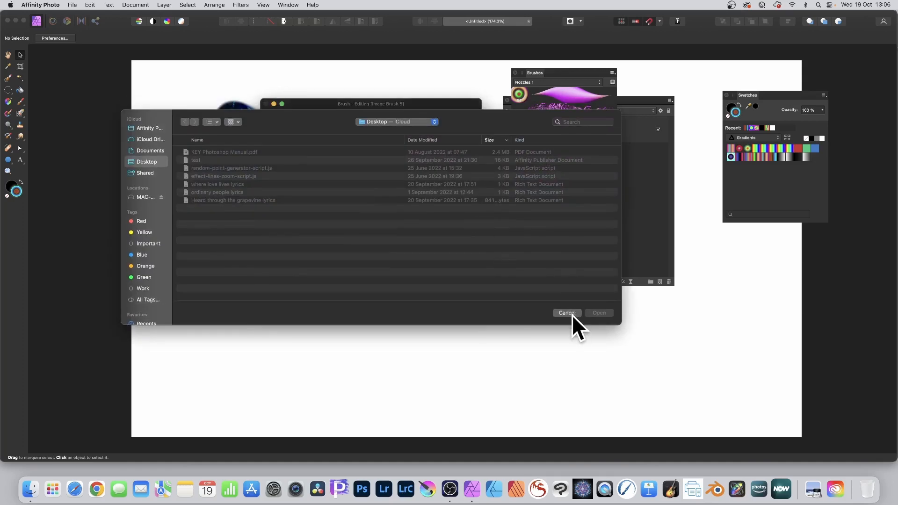
pyautogui.click(567, 313)
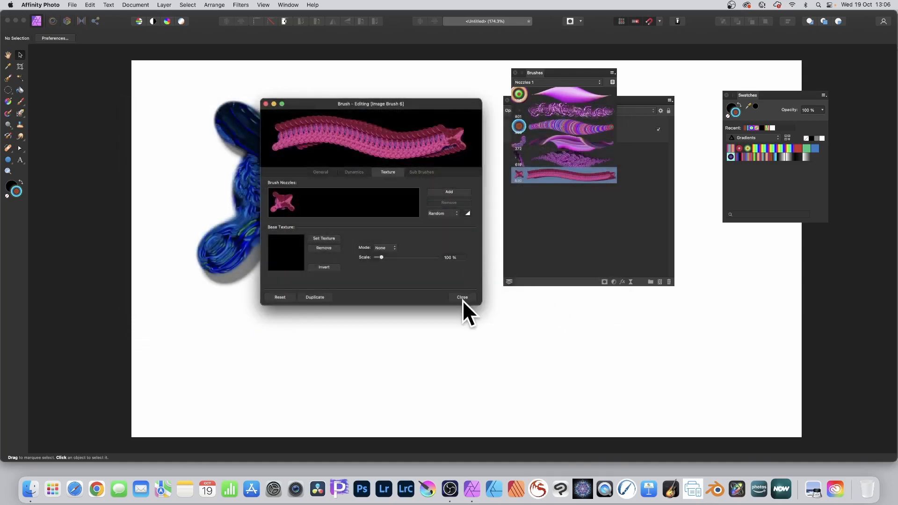
pyautogui.click(462, 300)
# Export the blue four-armed shape as a PNG with the area limited to Selection Only, saved on the Desktop as 1.png.
pyautogui.click(316, 189)
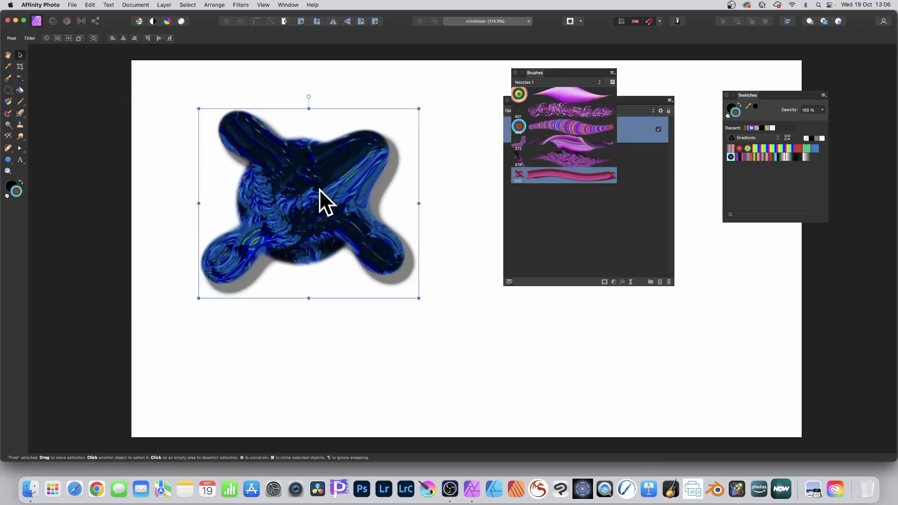
pyautogui.click(72, 5)
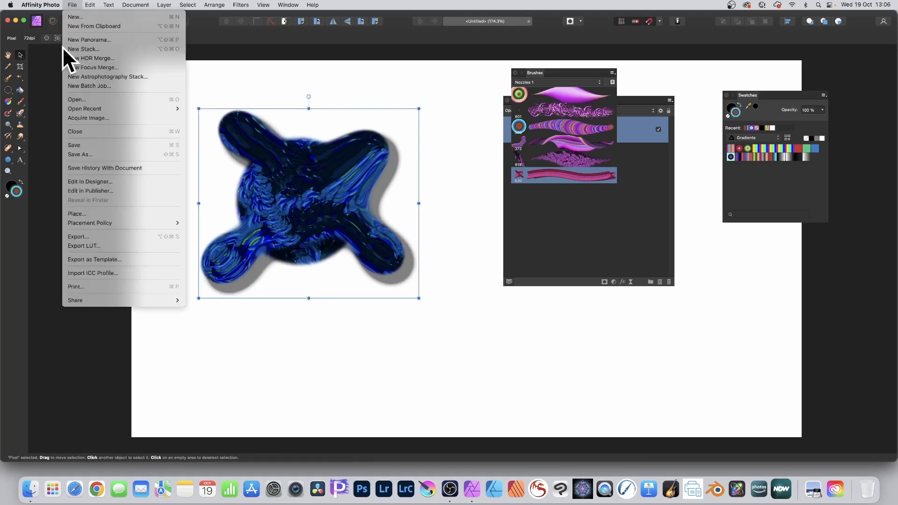
pyautogui.click(87, 235)
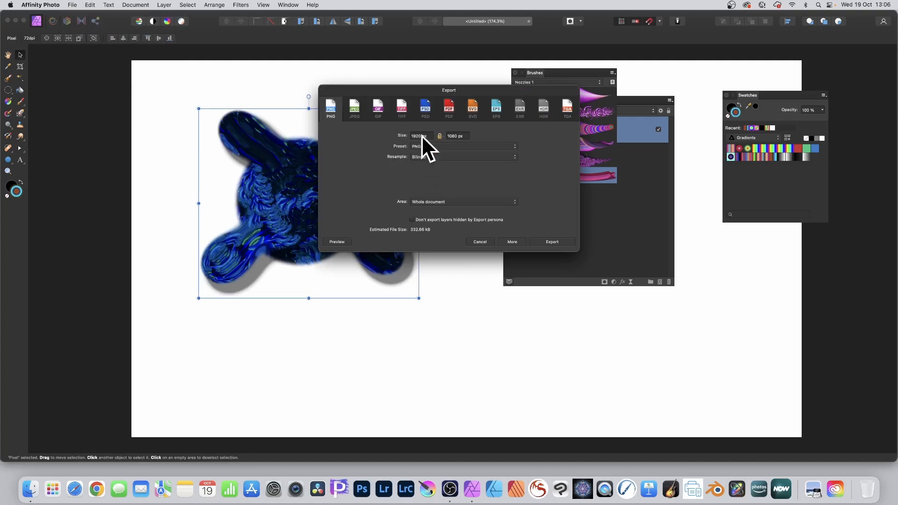
pyautogui.click(422, 201)
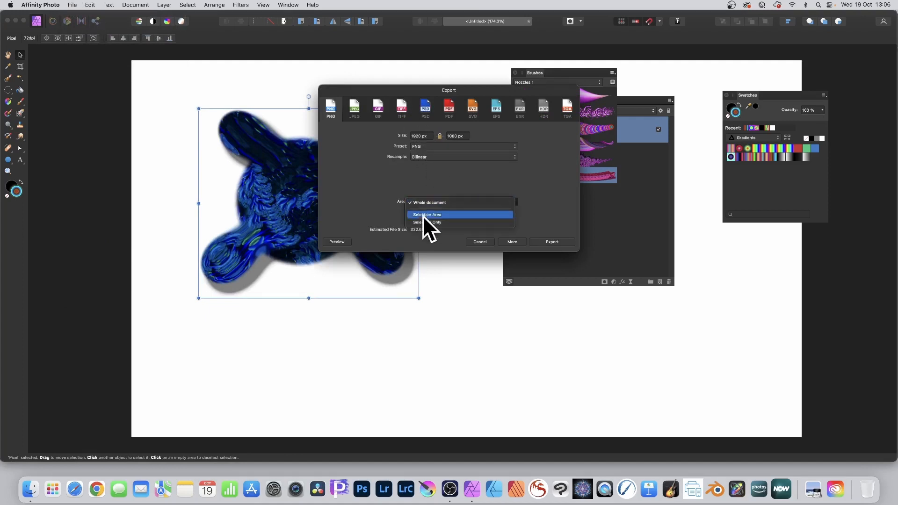
pyautogui.click(425, 221)
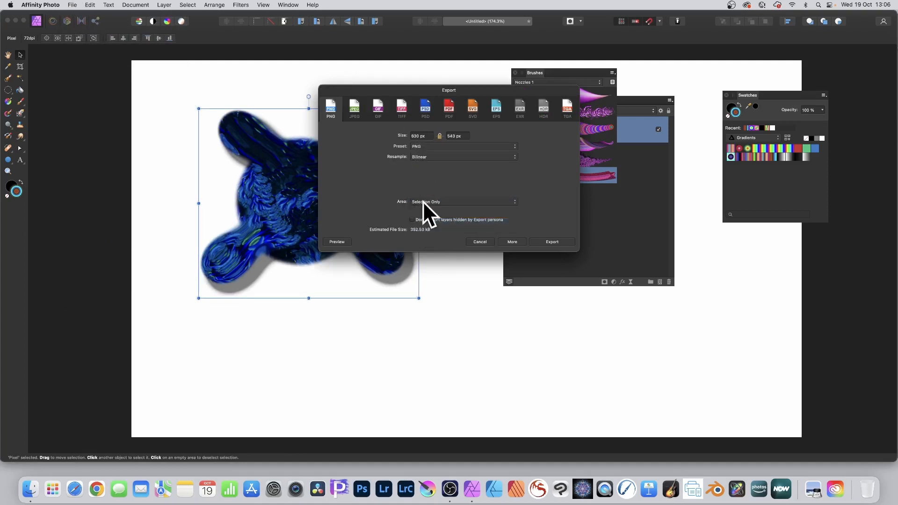
pyautogui.click(430, 202)
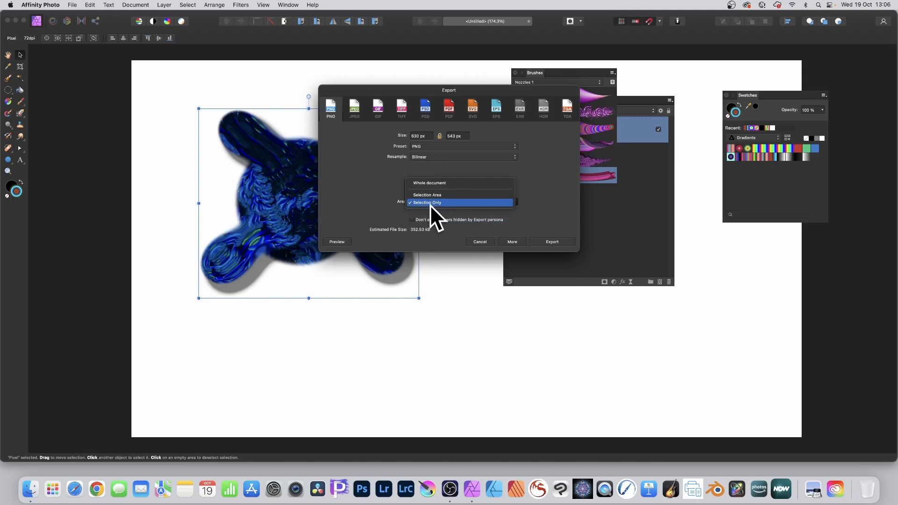
pyautogui.click(430, 203)
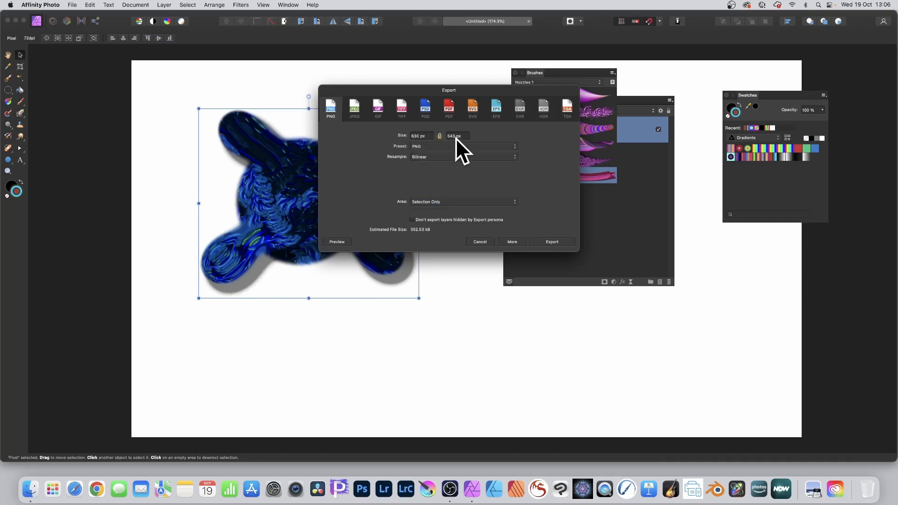
pyautogui.click(552, 241)
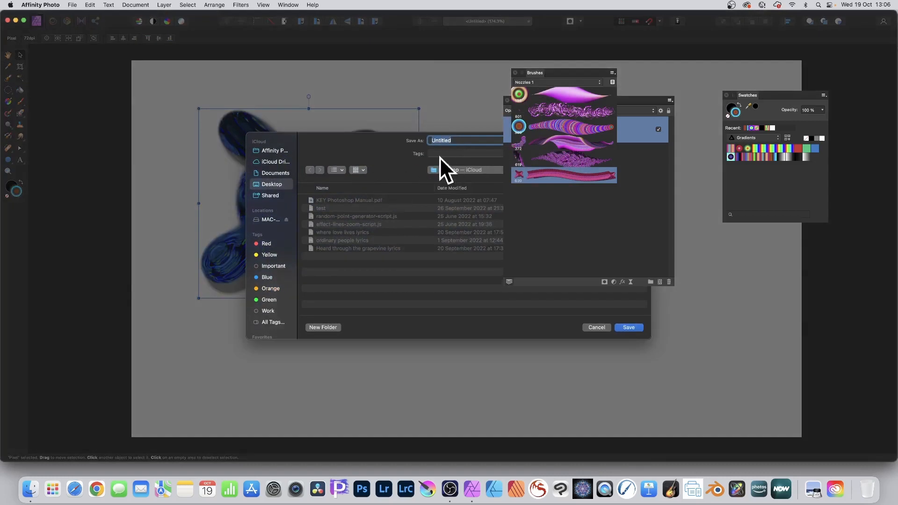
pyautogui.write('1.png')
pyautogui.click(630, 327)
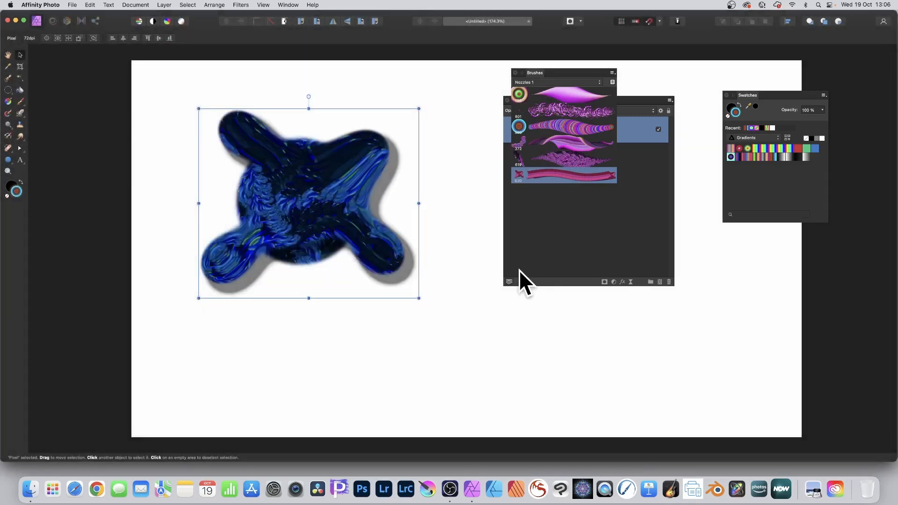
# Add 1.png as a second nozzle to the four-armed image brush's texture.
pyautogui.doubleClick(533, 175)
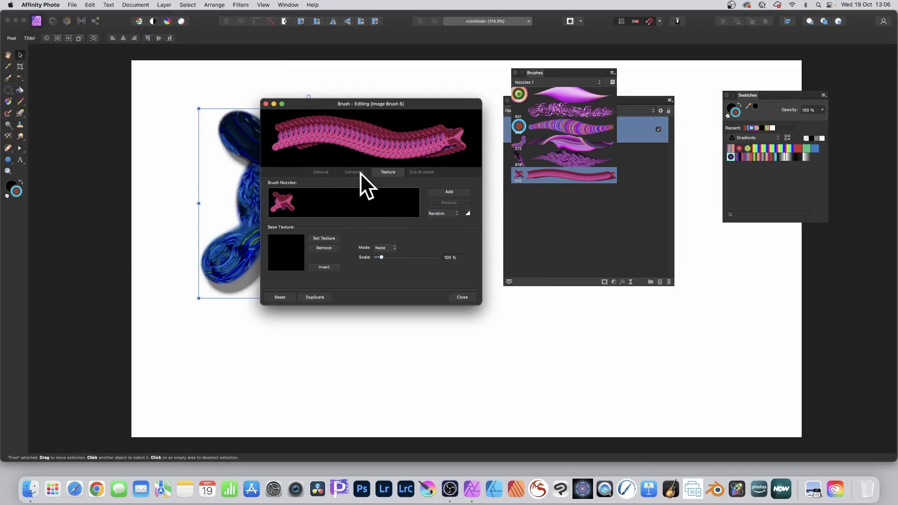
pyautogui.click(449, 192)
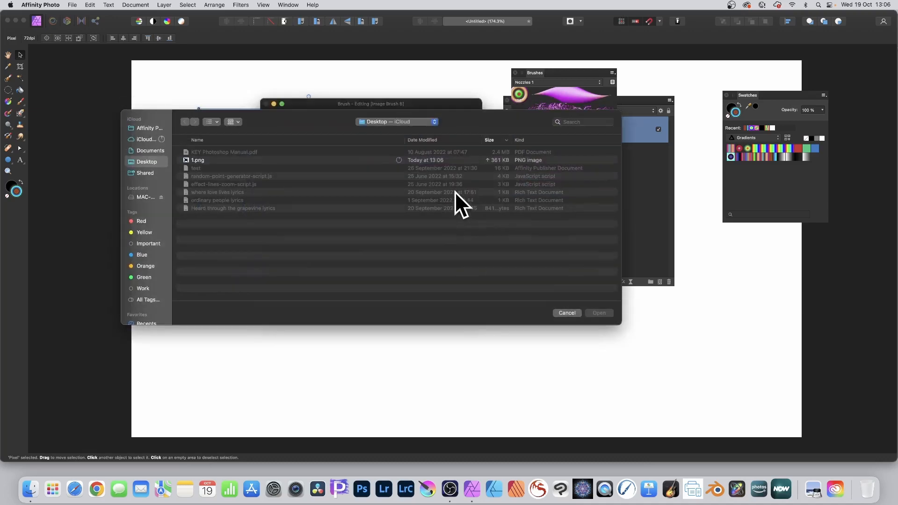
pyautogui.click(196, 160)
pyautogui.click(603, 312)
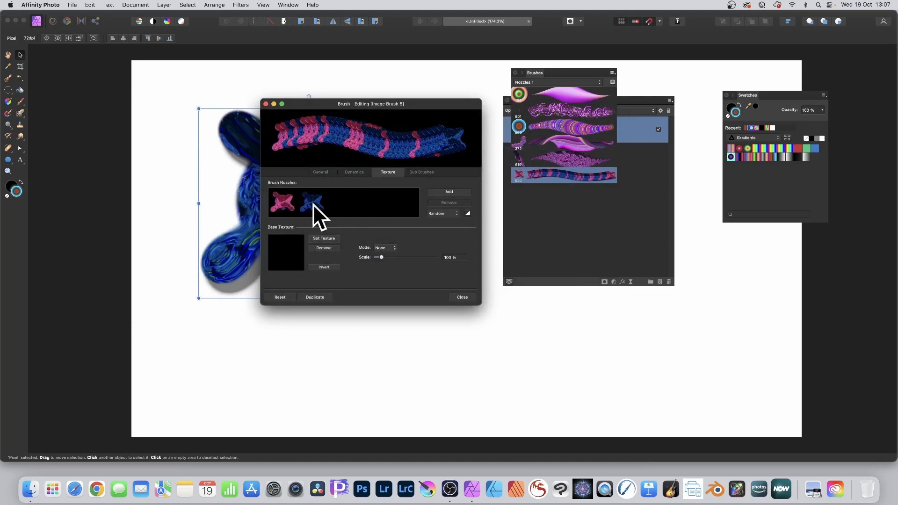
# Set the two-nozzle brush's size jitter to 49% and its spacing to 16%.
pyautogui.click(354, 172)
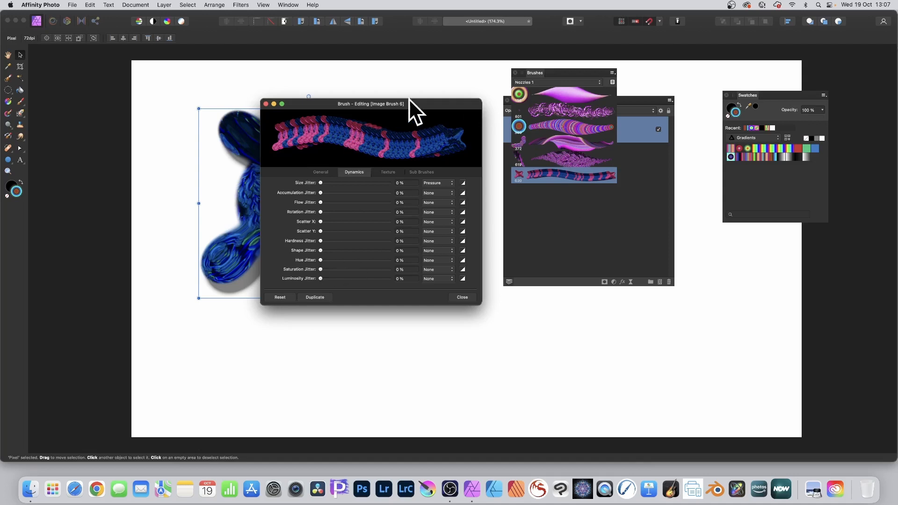
pyautogui.moveTo(363, 103); pyautogui.dragTo(385, 100)
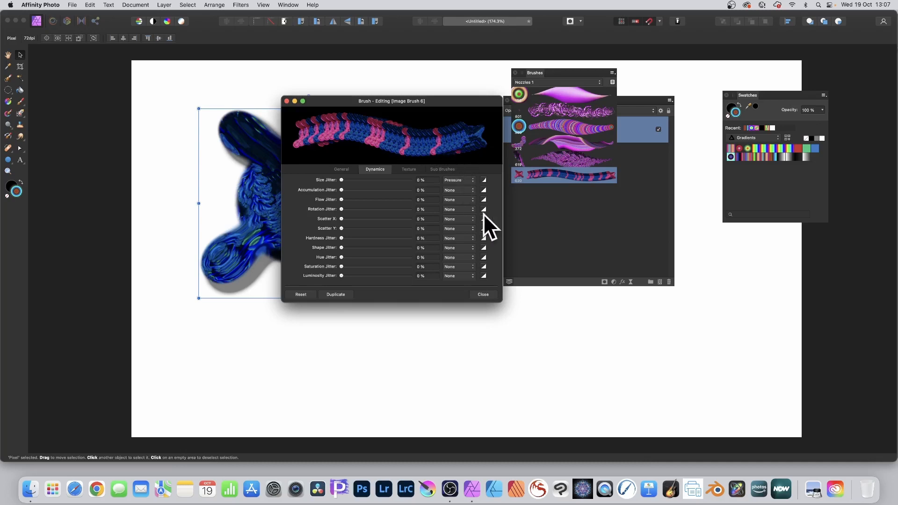
pyautogui.moveTo(342, 179)
pyautogui.mouseDown()
pyautogui.moveTo(392, 179)
pyautogui.moveTo(374, 179)
pyautogui.mouseUp()
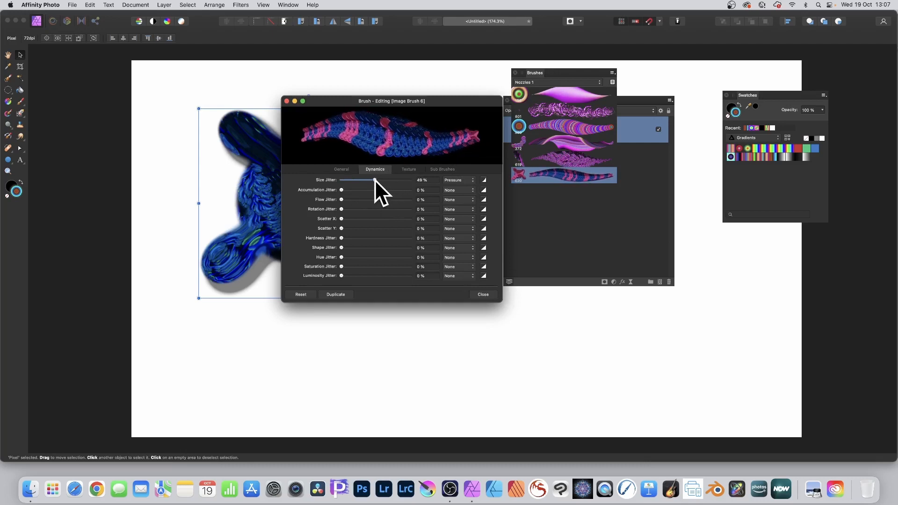
pyautogui.click(348, 171)
pyautogui.moveTo(345, 209); pyautogui.dragTo(347, 208)
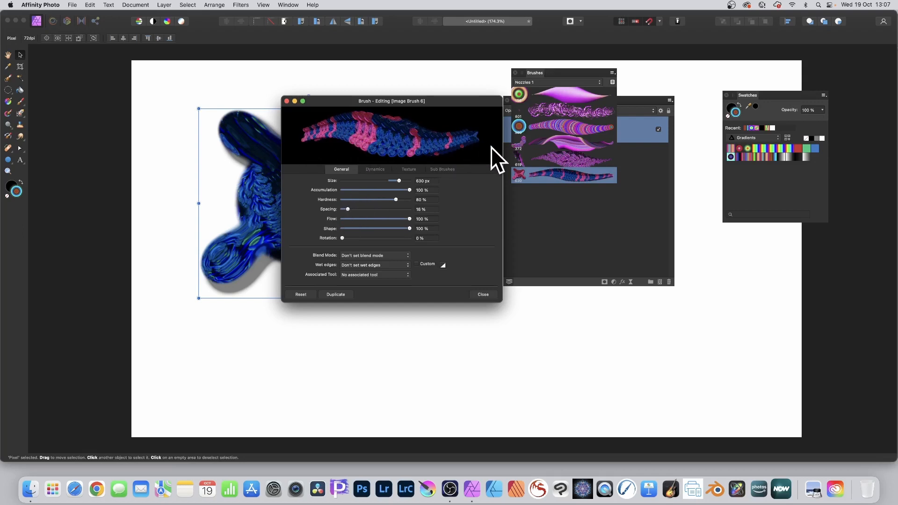
pyautogui.click(375, 169)
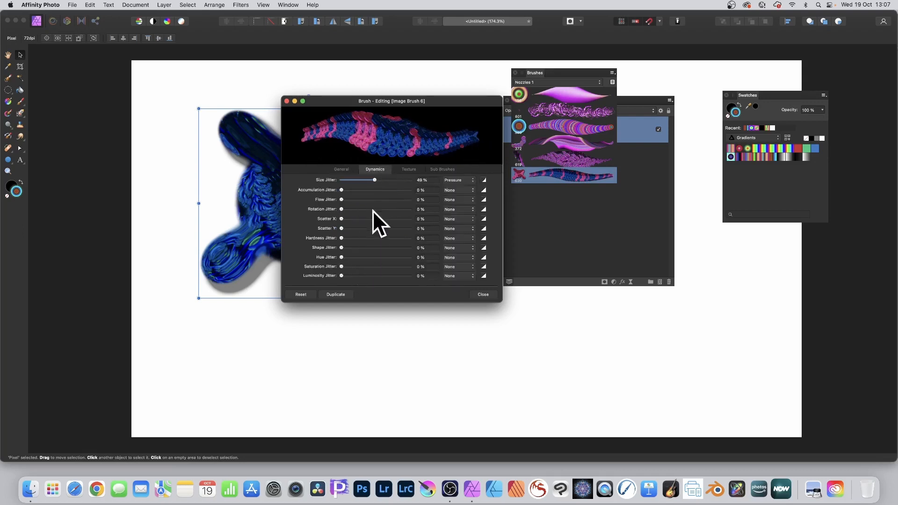
pyautogui.moveTo(351, 209)
pyautogui.mouseDown()
pyautogui.moveTo(389, 210)
pyautogui.moveTo(303, 209)
pyautogui.mouseUp()
pyautogui.click(483, 295)
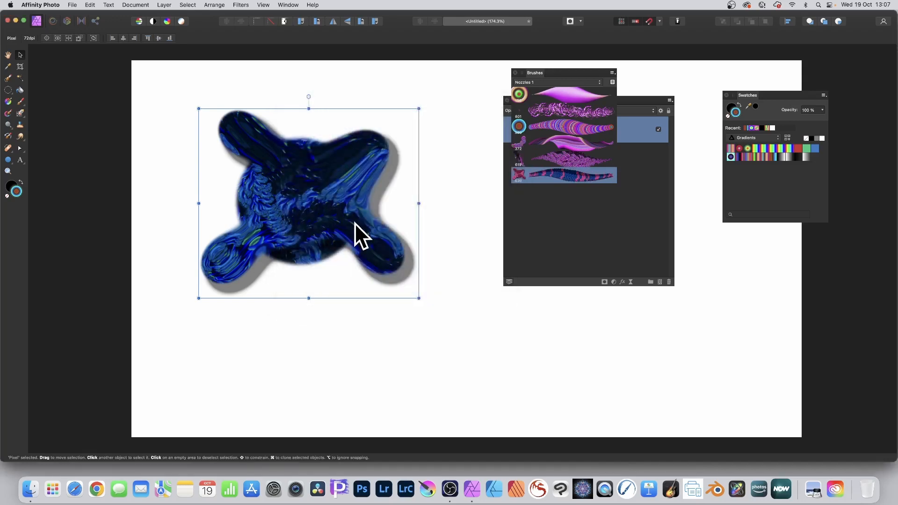
# Delete the blue shape from the canvas and set the Paint Brush width to 440 px.
pyautogui.press('Delete')
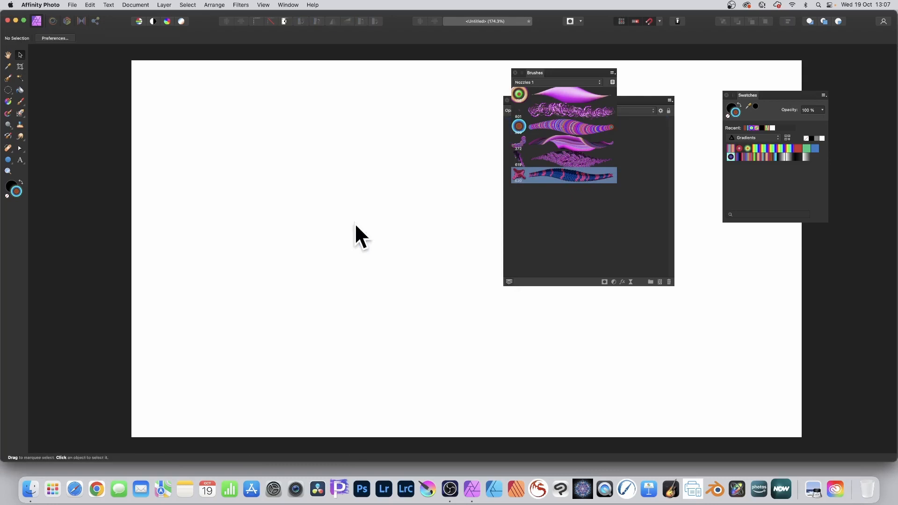
pyautogui.click(20, 100)
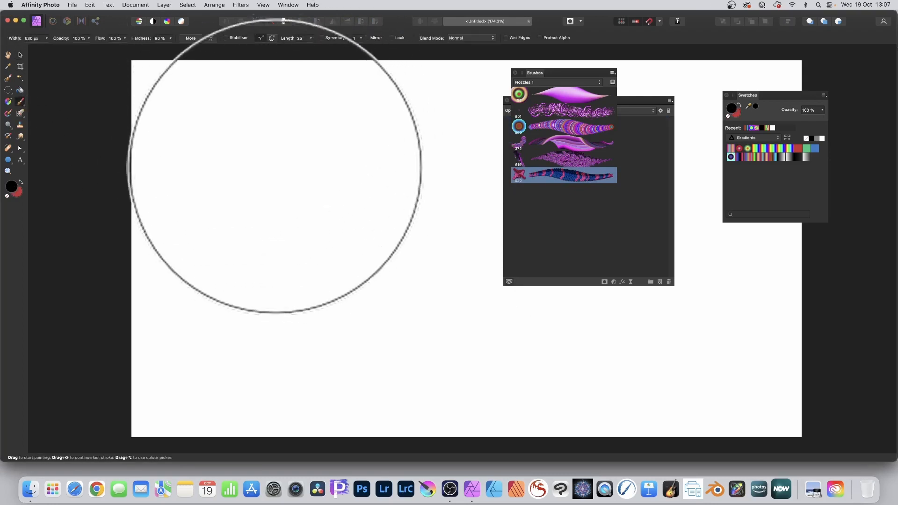
pyautogui.click(46, 38)
pyautogui.moveTo(63, 48); pyautogui.dragTo(56, 47)
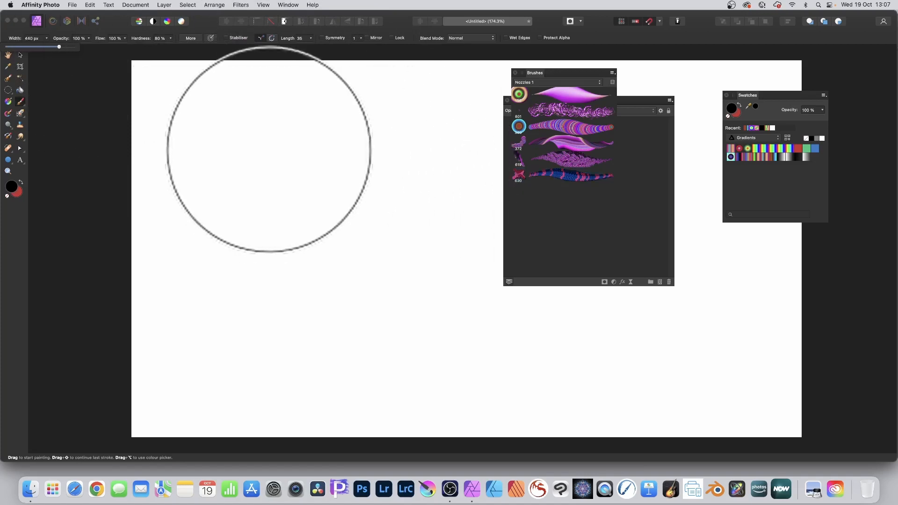
pyautogui.moveTo(267, 148)
pyautogui.mouseDown()
pyautogui.moveTo(318, 175)
pyautogui.moveTo(357, 145)
pyautogui.moveTo(397, 155)
pyautogui.moveTo(427, 186)
pyautogui.moveTo(473, 198)
pyautogui.moveTo(493, 250)
pyautogui.moveTo(610, 307)
pyautogui.moveTo(575, 343)
pyautogui.moveTo(485, 355)
pyautogui.moveTo(392, 363)
pyautogui.moveTo(406, 294)
pyautogui.moveTo(299, 317)
pyautogui.moveTo(321, 250)
pyautogui.moveTo(325, 195)
pyautogui.moveTo(379, 127)
pyautogui.moveTo(428, 152)
pyautogui.moveTo(498, 212)
pyautogui.moveTo(489, 274)
pyautogui.moveTo(407, 264)
pyautogui.moveTo(314, 307)
pyautogui.moveTo(334, 189)
pyautogui.moveTo(225, 144)
pyautogui.moveTo(245, 138)
pyautogui.moveTo(281, 268)
pyautogui.moveTo(373, 143)
pyautogui.moveTo(542, 127)
pyautogui.moveTo(694, 98)
pyautogui.moveTo(742, 210)
pyautogui.moveTo(730, 315)
pyautogui.moveTo(689, 379)
pyautogui.moveTo(612, 421)
pyautogui.moveTo(491, 385)
pyautogui.moveTo(322, 369)
pyautogui.moveTo(204, 385)
pyautogui.moveTo(158, 325)
pyautogui.moveTo(157, 111)
pyautogui.moveTo(165, 74)
pyautogui.moveTo(179, 63)
pyautogui.moveTo(199, 64)
pyautogui.mouseUp()
pyautogui.press('super+z')
pyautogui.press('super+z')
pyautogui.click(200, 71)
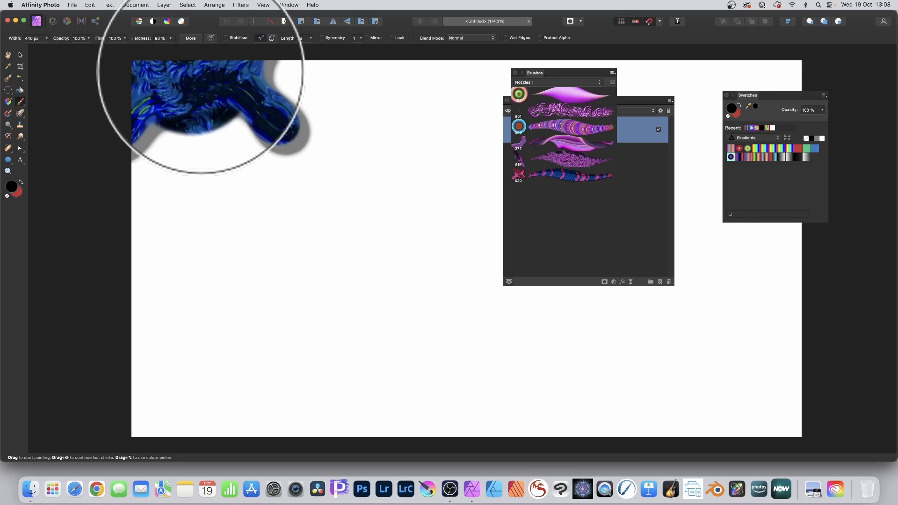
pyautogui.press('super+z')
pyautogui.click(223, 137)
# Paint a continuous border around all four edges of the canvas with the pink and blue two-nozzle brush.
pyautogui.moveTo(149, 82)
pyautogui.mouseDown()
pyautogui.moveTo(834, 47)
pyautogui.moveTo(799, 63)
pyautogui.moveTo(795, 50)
pyautogui.moveTo(811, 91)
pyautogui.moveTo(802, 190)
pyautogui.moveTo(809, 306)
pyautogui.moveTo(802, 411)
pyautogui.moveTo(812, 441)
pyautogui.moveTo(712, 441)
pyautogui.moveTo(584, 475)
pyautogui.moveTo(731, 409)
pyautogui.moveTo(412, 459)
pyautogui.moveTo(152, 453)
pyautogui.moveTo(140, 311)
pyautogui.moveTo(112, 165)
pyautogui.moveTo(120, 42)
pyautogui.moveTo(751, 33)
pyautogui.mouseUp()
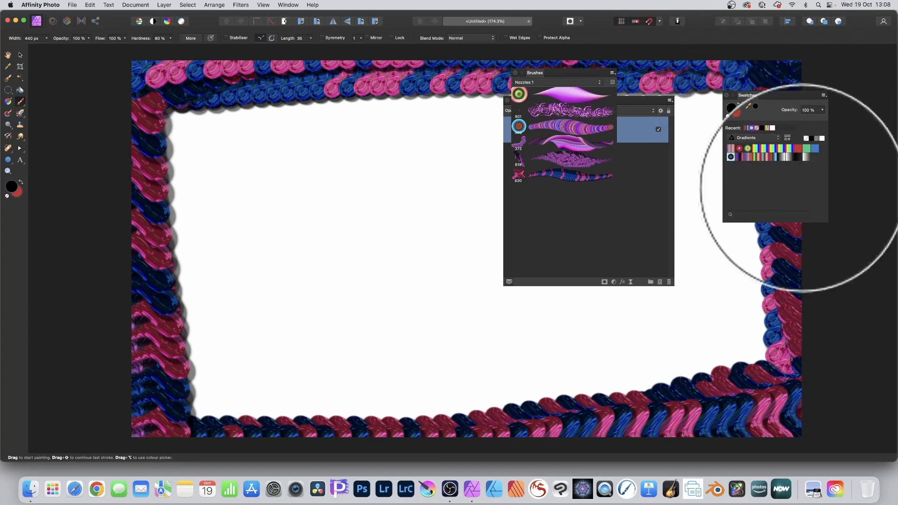
# Finish the border along the canvas's right side and stamp single pink and blue four-armed shapes inside the frame.
pyautogui.moveTo(794, 336)
pyautogui.mouseDown()
pyautogui.moveTo(816, 369)
pyautogui.moveTo(770, 315)
pyautogui.mouseUp()
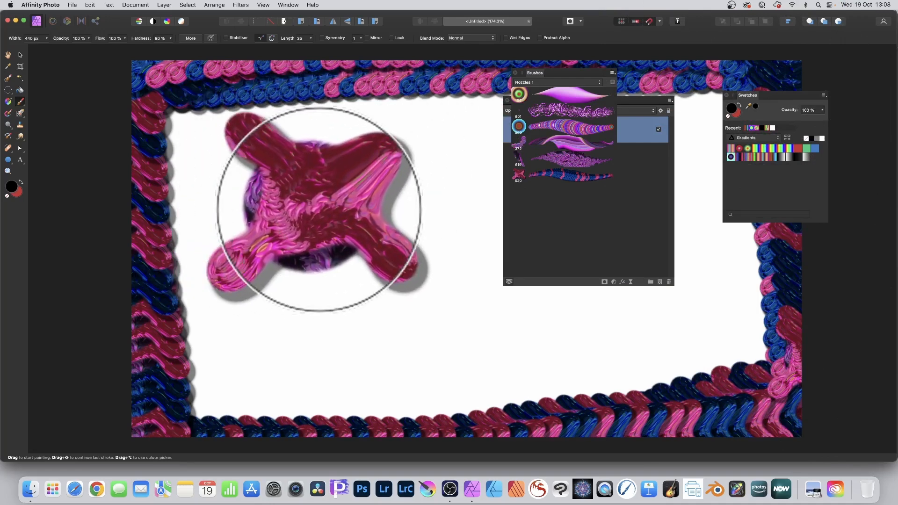
pyautogui.click(319, 209)
pyautogui.click(447, 323)
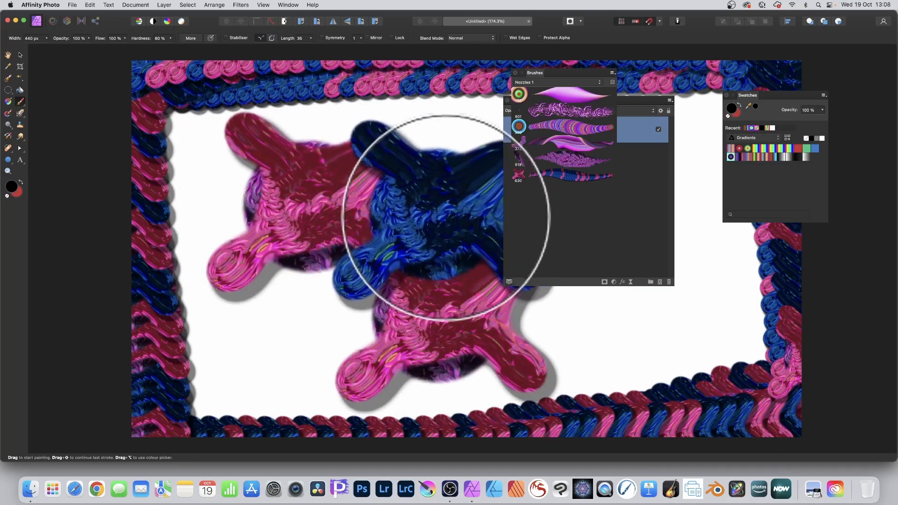
pyautogui.click(445, 217)
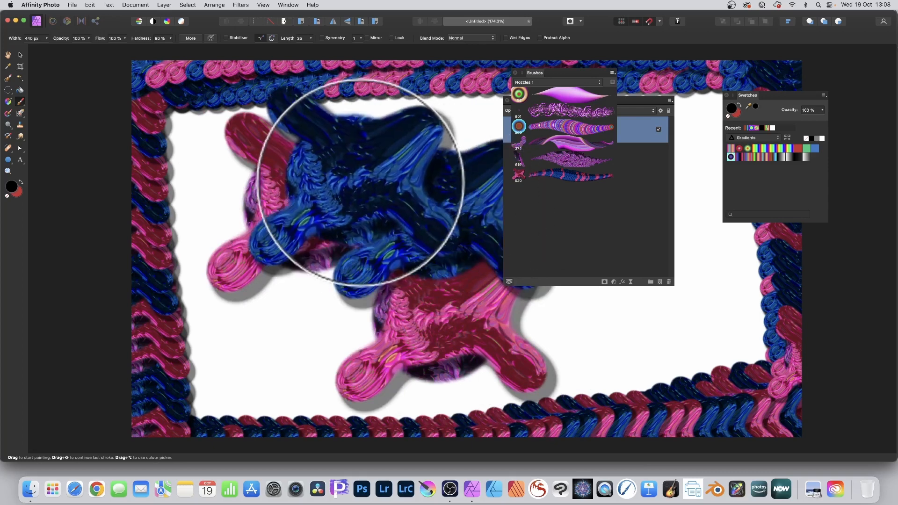
# Try Pressure and Angle as the nozzle controller in the two-nozzle brush's texture settings, and set it back to Random.
pyautogui.doubleClick(573, 177)
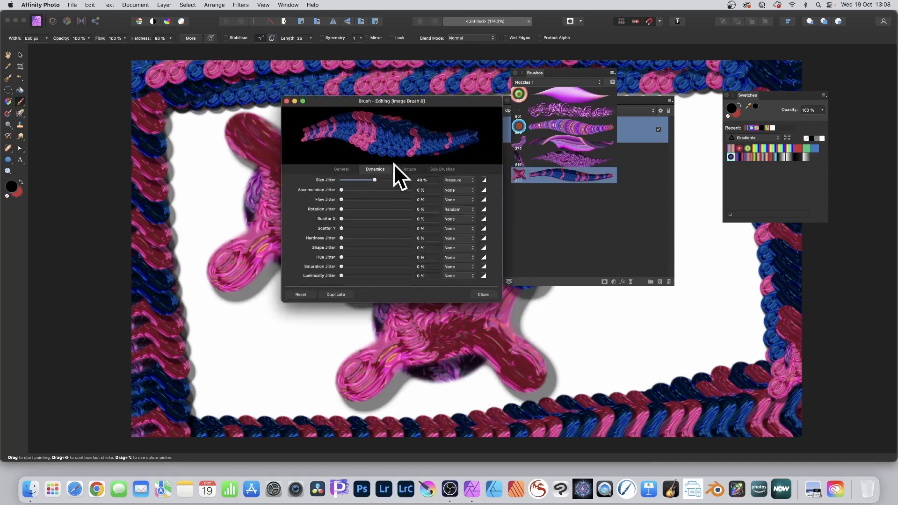
pyautogui.click(408, 170)
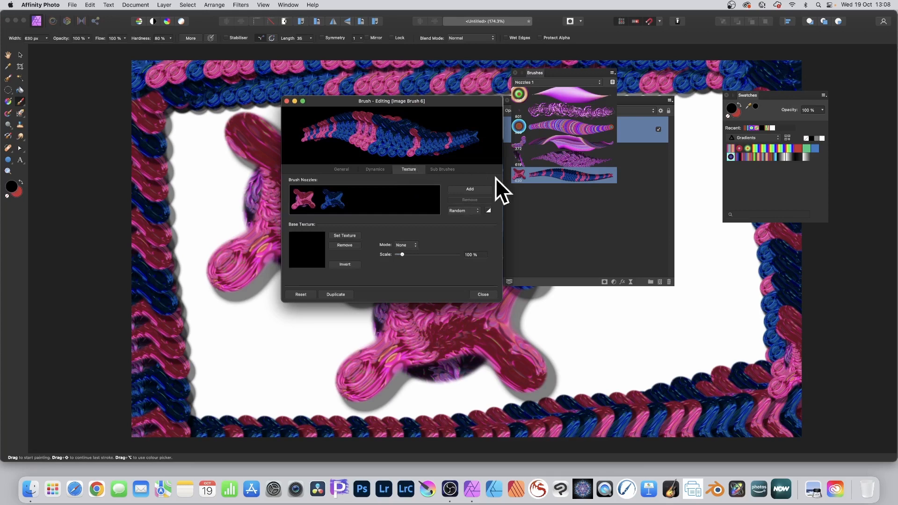
pyautogui.click(470, 211)
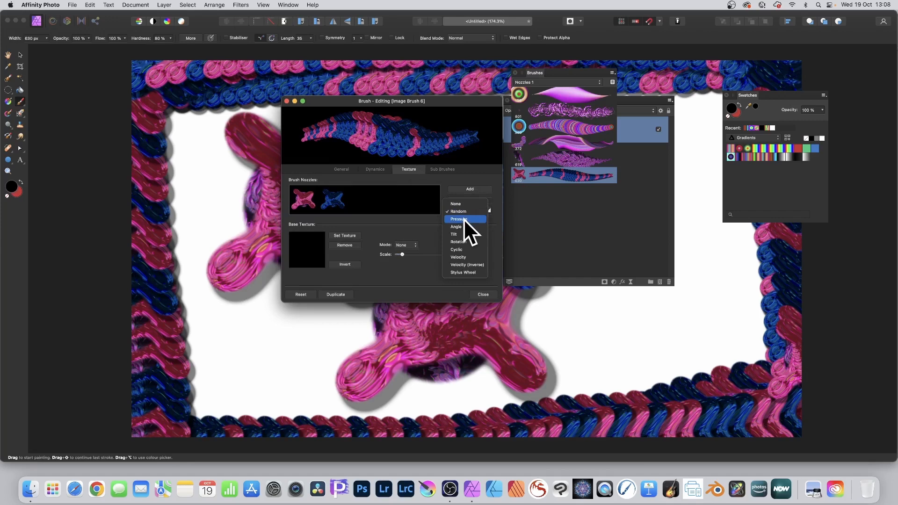
pyautogui.click(465, 218)
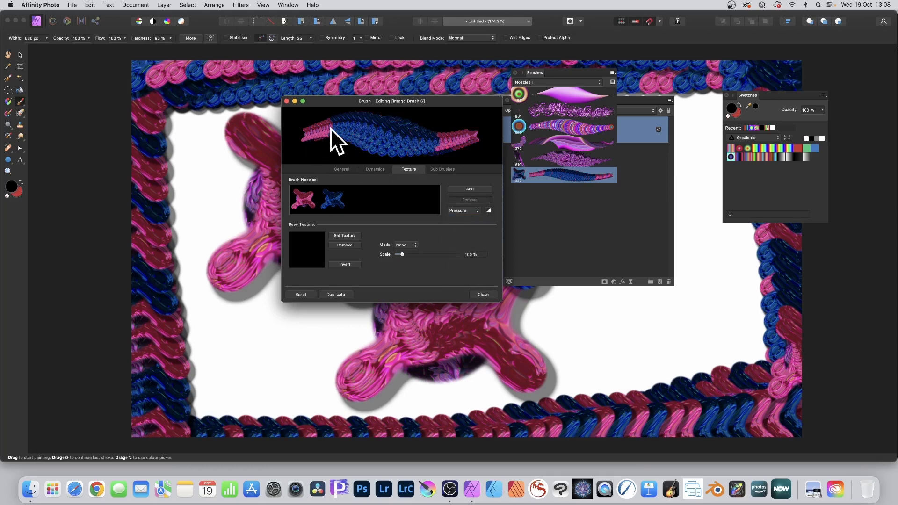
pyautogui.click(473, 210)
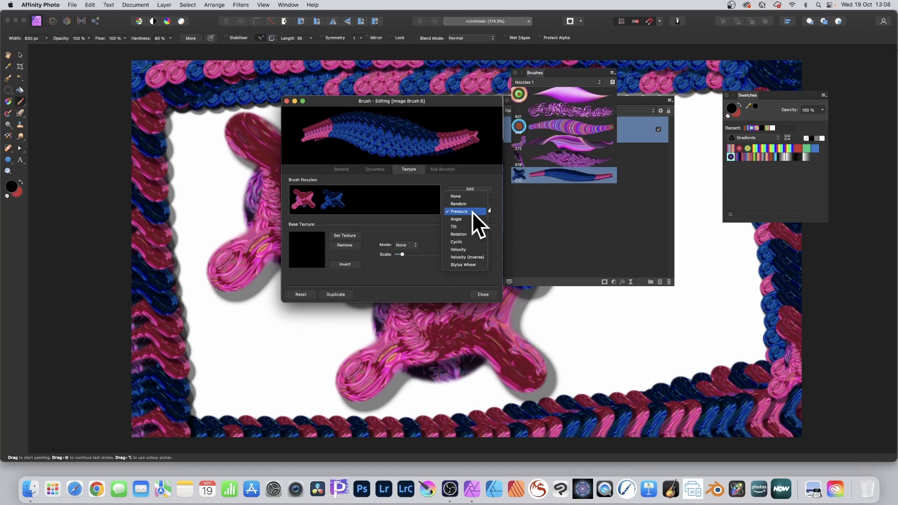
pyautogui.click(468, 218)
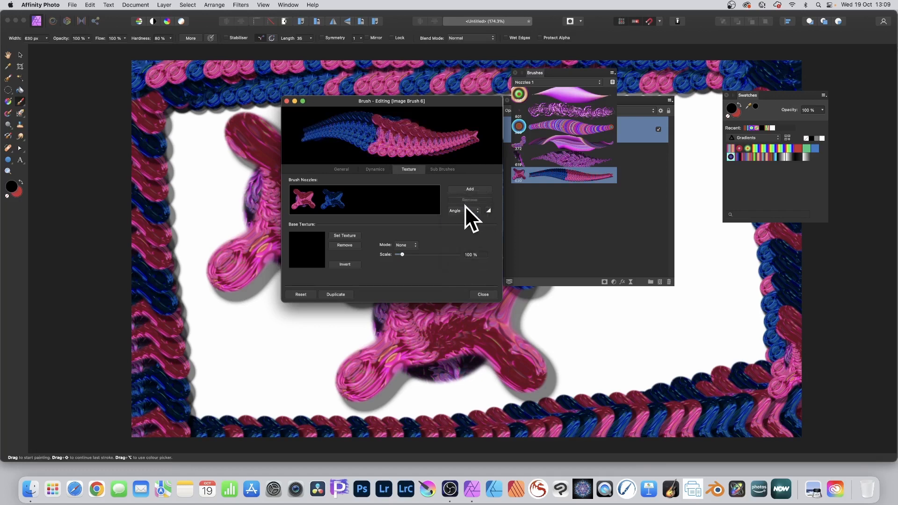
pyautogui.click(465, 209)
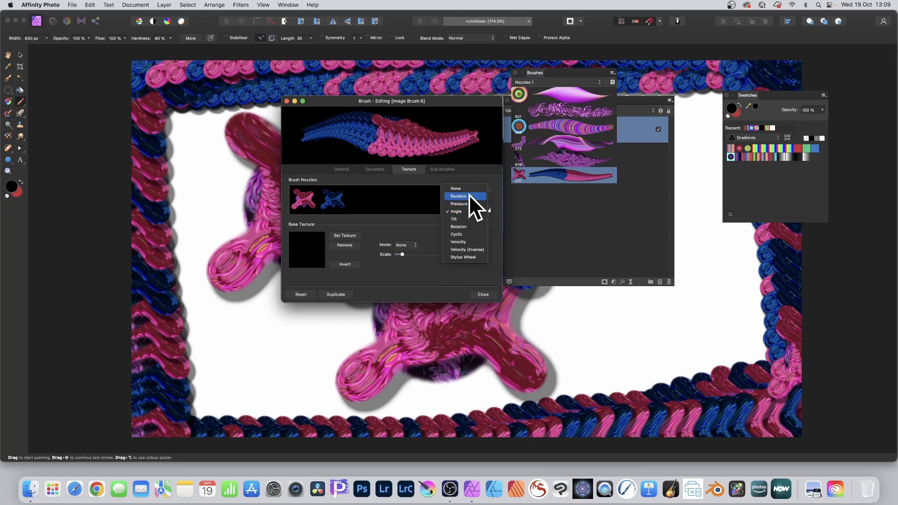
pyautogui.click(468, 196)
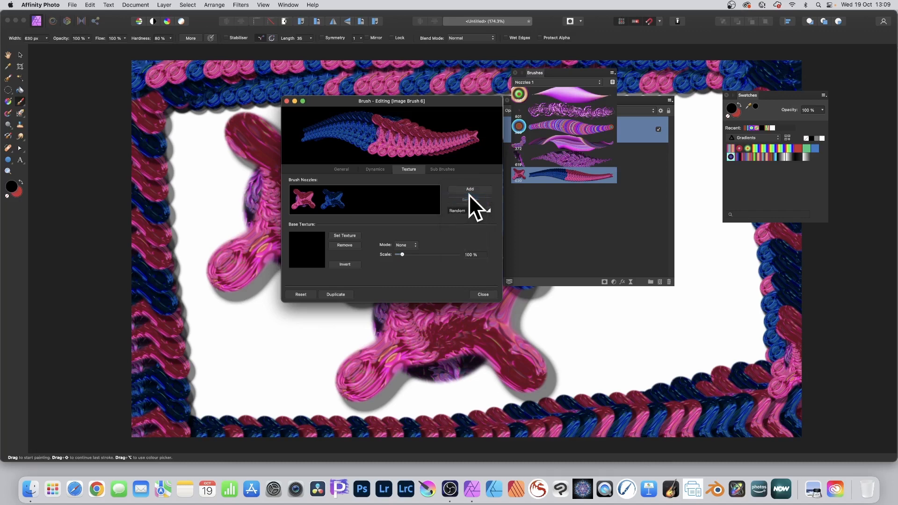
# Try bending the nozzles' Random response curve down towards its high end to favour the pink nozzle.
pyautogui.click(489, 211)
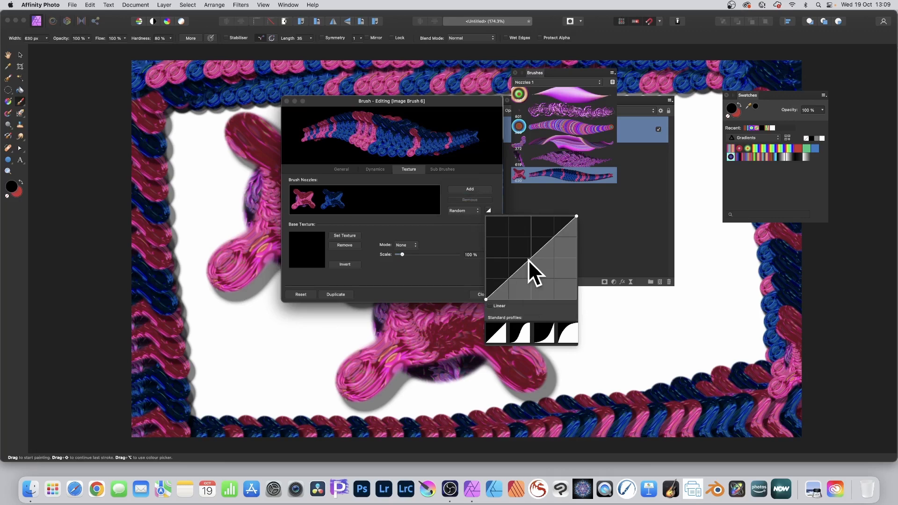
pyautogui.moveTo(529, 259)
pyautogui.mouseDown()
pyautogui.moveTo(511, 233)
pyautogui.moveTo(545, 276)
pyautogui.moveTo(534, 259)
pyautogui.moveTo(570, 275)
pyautogui.mouseUp()
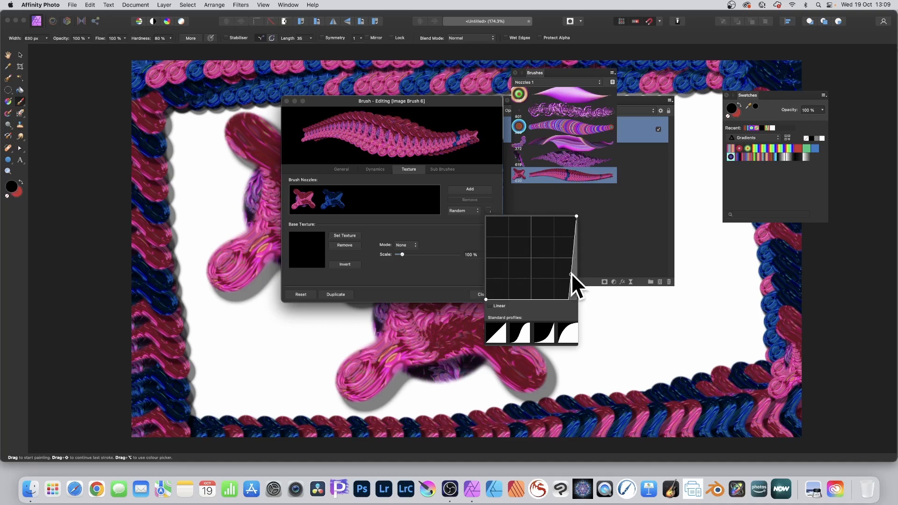
pyautogui.moveTo(570, 273); pyautogui.dragTo(564, 272)
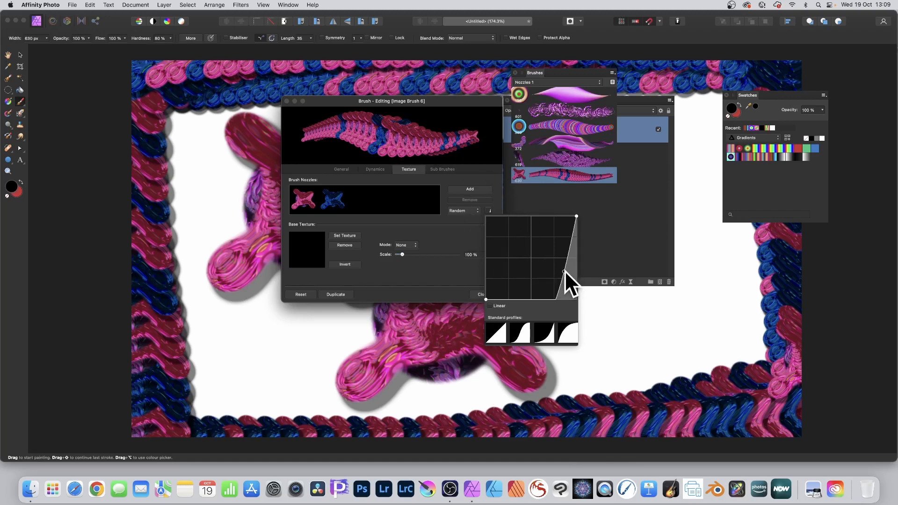
# Bend the nozzles' Random response curve steeply upward near its start so the blue nozzle dominates, and close the brush editor.
pyautogui.moveTo(564, 272); pyautogui.dragTo(507, 234)
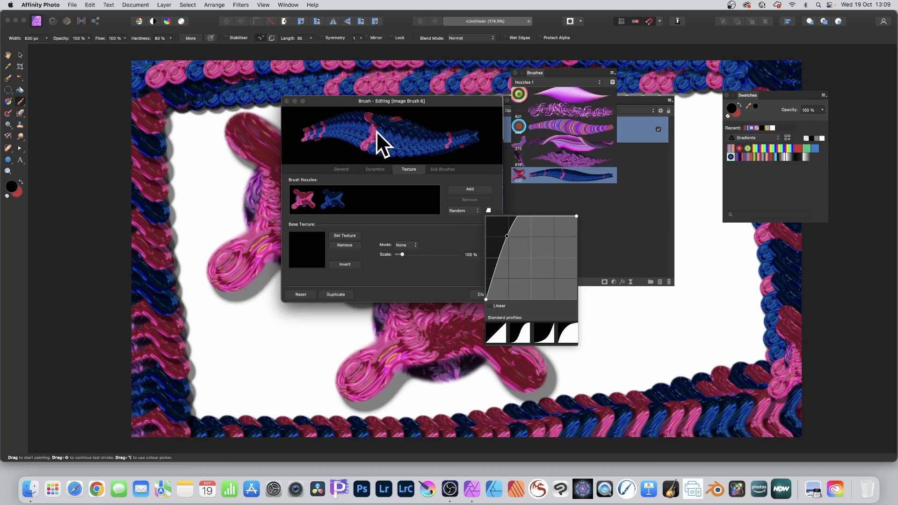
pyautogui.click(496, 189)
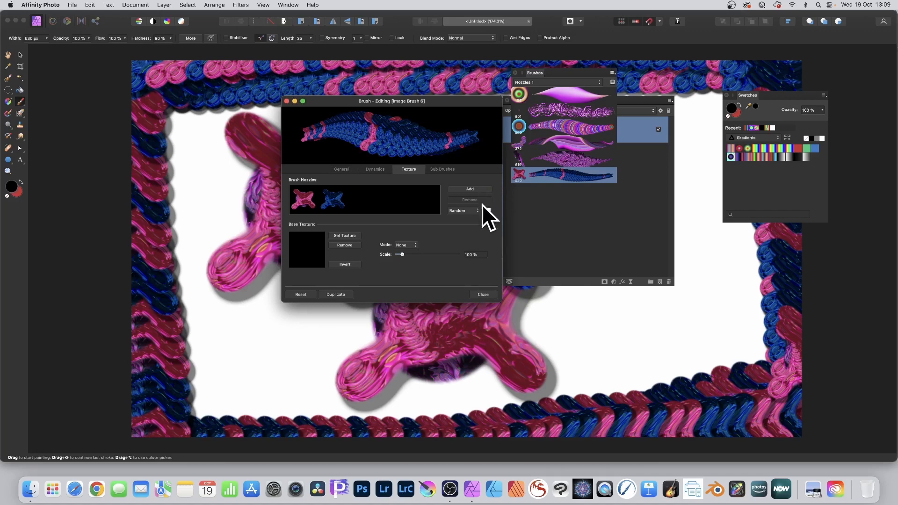
pyautogui.click(488, 211)
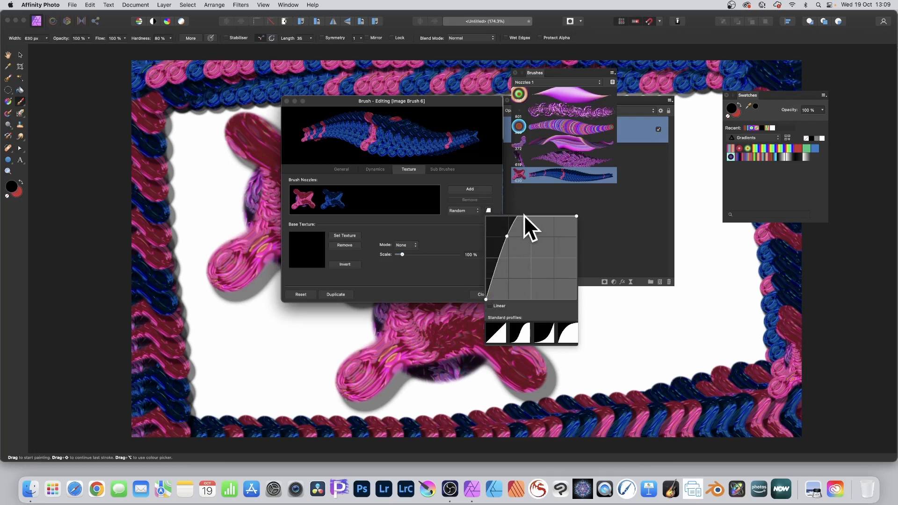
pyautogui.moveTo(507, 236); pyautogui.dragTo(513, 246)
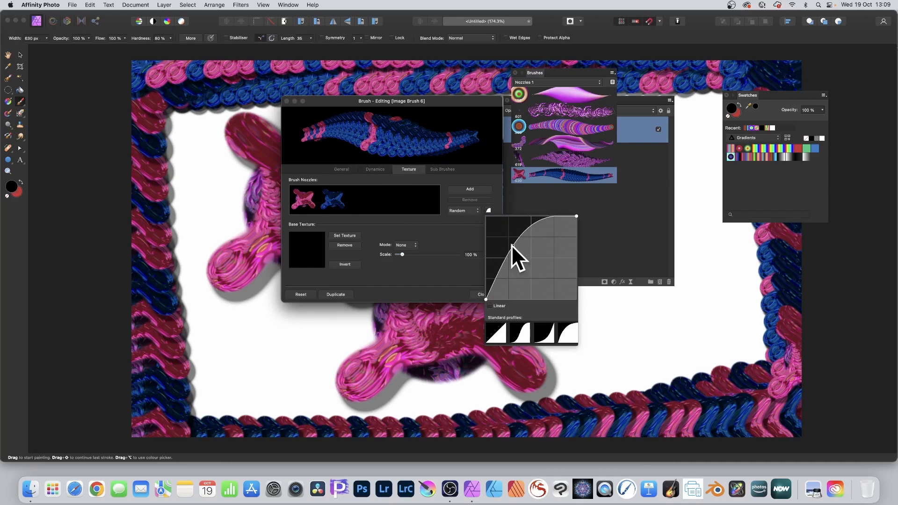
pyautogui.moveTo(511, 245); pyautogui.dragTo(503, 236)
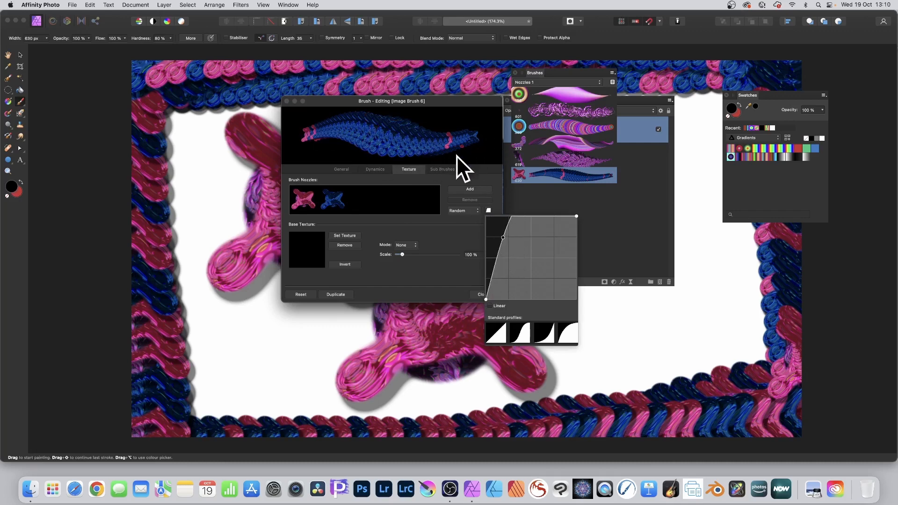
pyautogui.click(479, 172)
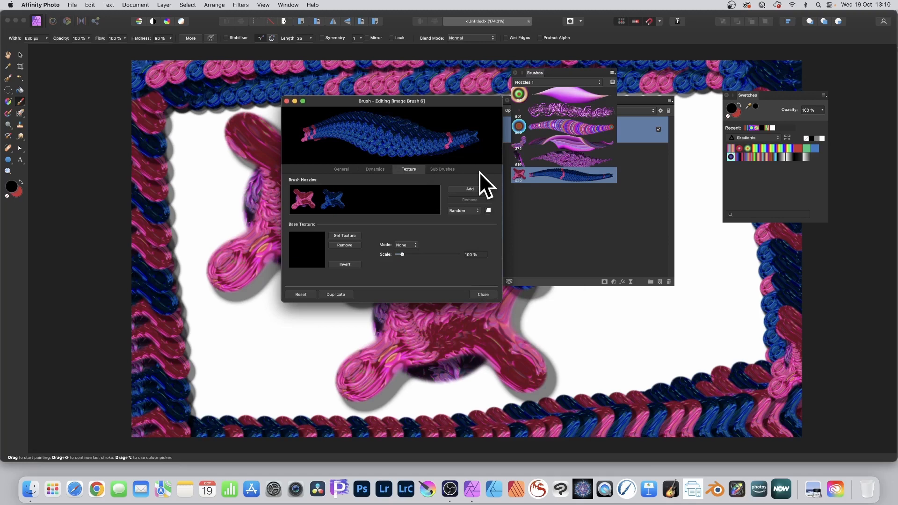
pyautogui.click(484, 293)
# Cover most of the canvas with the mostly blue two-nozzle brush, and paint purple tendrils over it with the second brush in Nozzles 1.
pyautogui.moveTo(435, 271)
pyautogui.mouseDown()
pyautogui.moveTo(341, 44)
pyautogui.moveTo(281, 171)
pyautogui.moveTo(435, 107)
pyautogui.moveTo(527, 261)
pyautogui.moveTo(515, 325)
pyautogui.moveTo(391, 381)
pyautogui.moveTo(317, 270)
pyautogui.moveTo(232, 200)
pyautogui.moveTo(322, 70)
pyautogui.moveTo(568, 105)
pyautogui.moveTo(697, 301)
pyautogui.moveTo(566, 373)
pyautogui.moveTo(412, 282)
pyautogui.mouseUp()
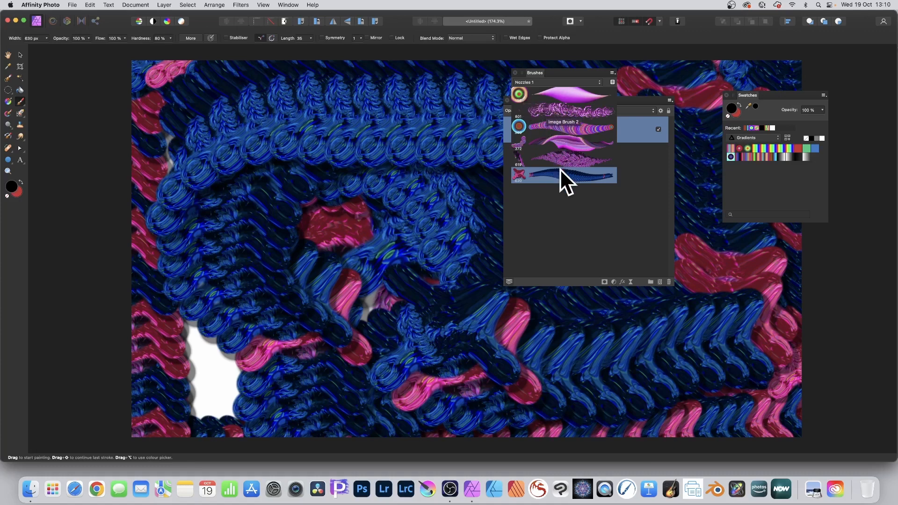
pyautogui.click(565, 111)
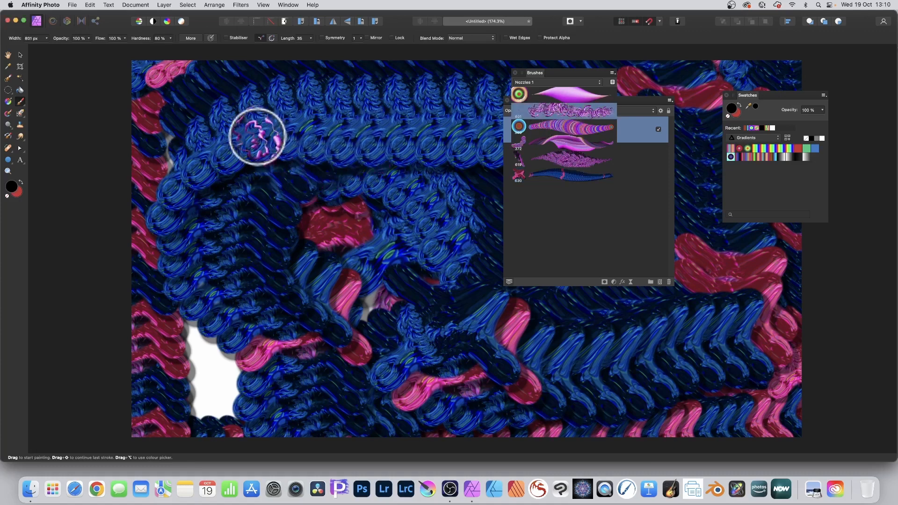
pyautogui.moveTo(257, 134)
pyautogui.mouseDown()
pyautogui.moveTo(425, 143)
pyautogui.moveTo(611, 260)
pyautogui.moveTo(792, 340)
pyautogui.moveTo(527, 416)
pyautogui.moveTo(242, 344)
pyautogui.mouseUp()
# Paint thick purple tube strokes across the canvas's upper left with the green-and-red ring brush.
pyautogui.click(558, 93)
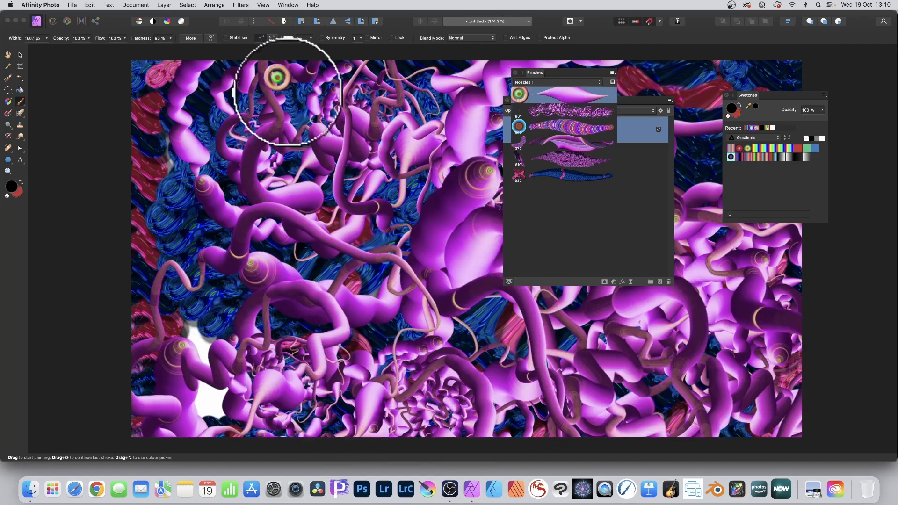
pyautogui.moveTo(255, 118)
pyautogui.mouseDown()
pyautogui.moveTo(357, 112)
pyautogui.moveTo(453, 170)
pyautogui.moveTo(483, 271)
pyautogui.moveTo(376, 256)
pyautogui.moveTo(337, 200)
pyautogui.moveTo(374, 126)
pyautogui.mouseUp()
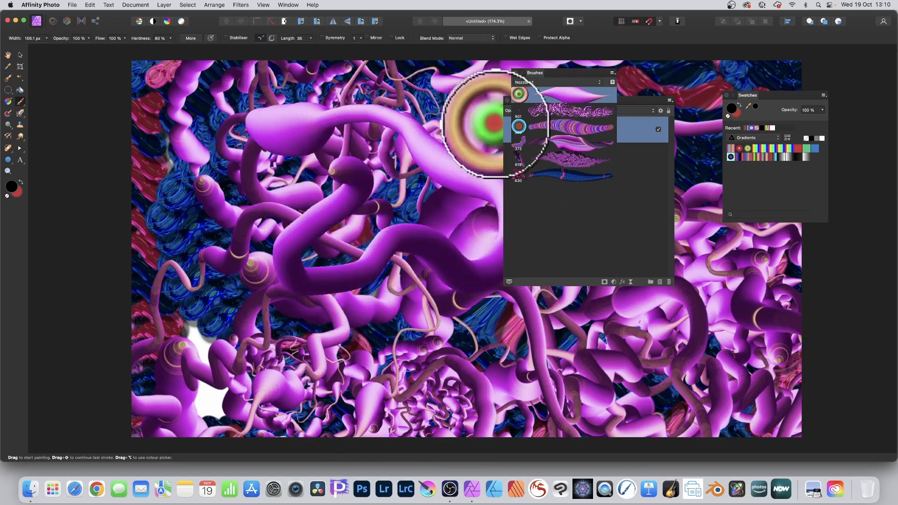
# Lower the ring brush's size jitter for a more even stroke thickness and set its size to 75.8 px.
pyautogui.doubleClick(521, 94)
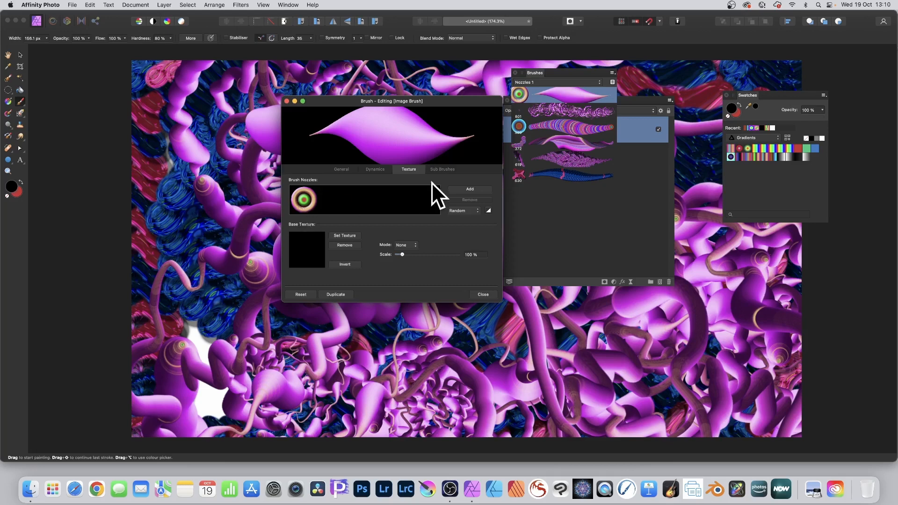
pyautogui.click(373, 167)
pyautogui.moveTo(411, 180)
pyautogui.mouseDown()
pyautogui.moveTo(327, 181)
pyautogui.moveTo(404, 182)
pyautogui.mouseUp()
pyautogui.click(346, 170)
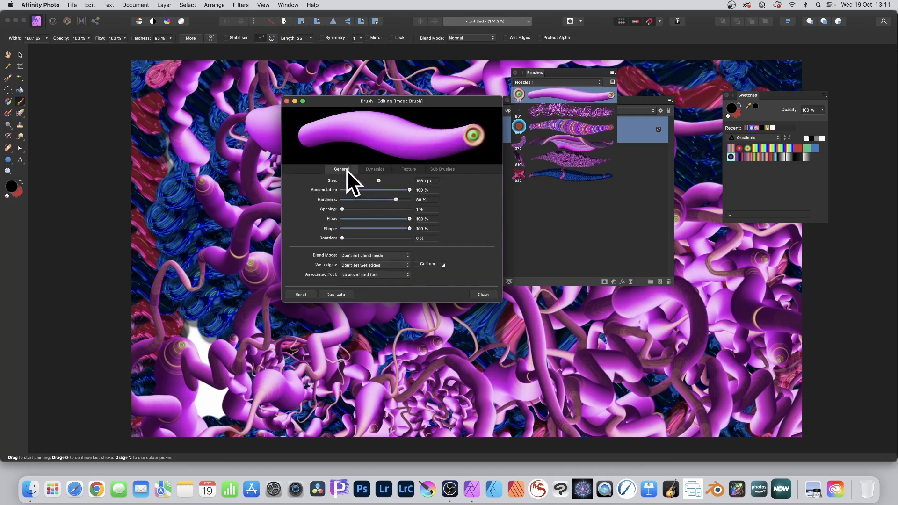
pyautogui.moveTo(377, 180); pyautogui.dragTo(372, 180)
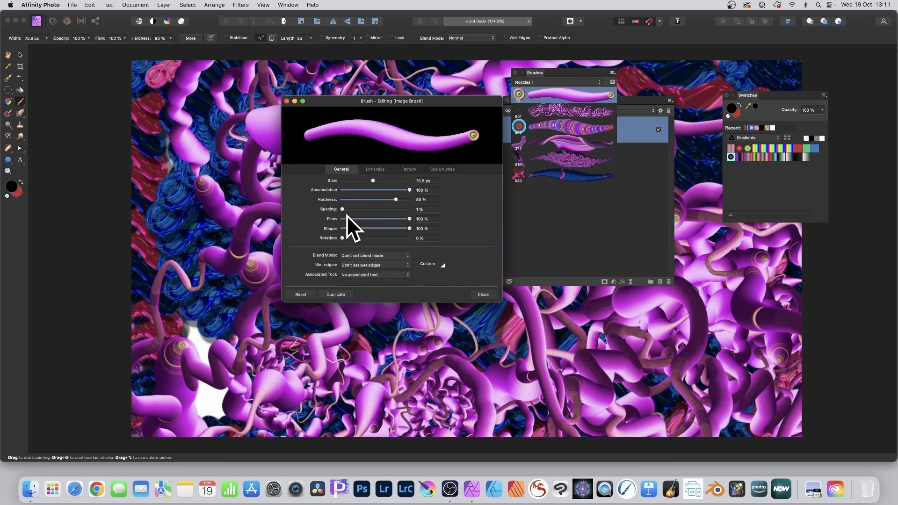
# Set the ring brush's spacing to 56% and paint a looping chain of overlapping rings across the canvas's left half.
pyautogui.moveTo(342, 209); pyautogui.dragTo(365, 208)
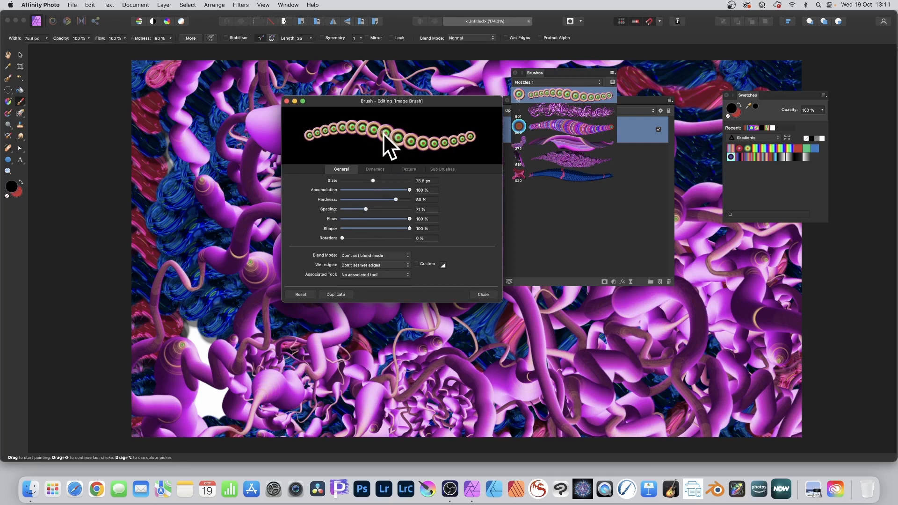
pyautogui.moveTo(364, 208)
pyautogui.mouseDown()
pyautogui.moveTo(371, 209)
pyautogui.moveTo(359, 208)
pyautogui.mouseUp()
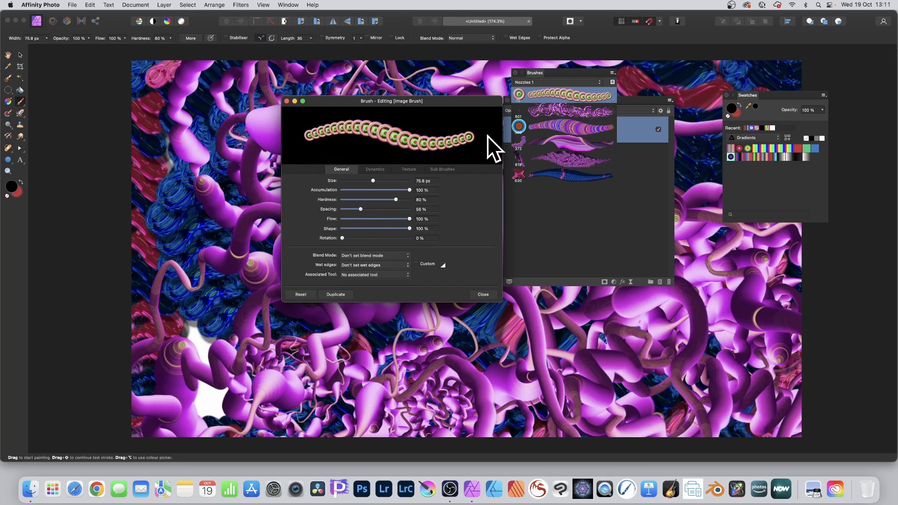
pyautogui.click(442, 169)
pyautogui.click(483, 294)
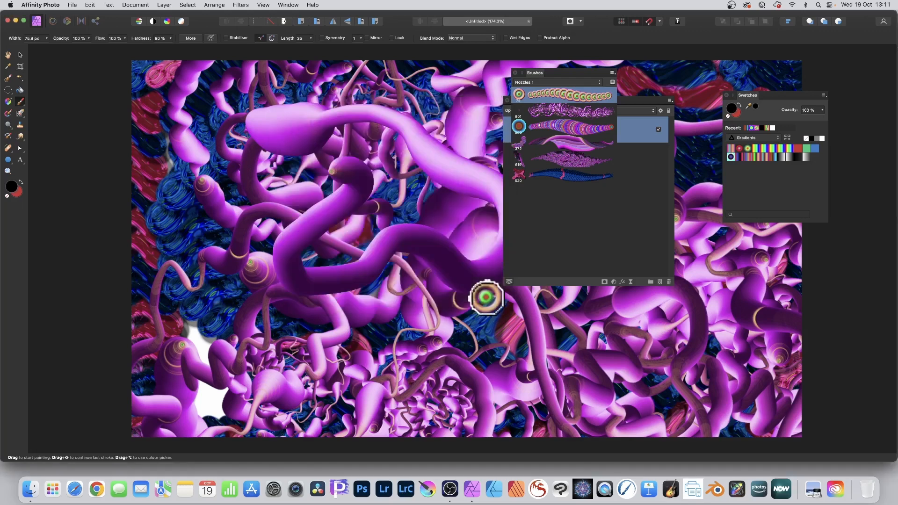
pyautogui.moveTo(303, 120)
pyautogui.mouseDown()
pyautogui.moveTo(409, 129)
pyautogui.moveTo(485, 146)
pyautogui.moveTo(454, 207)
pyautogui.moveTo(385, 154)
pyautogui.moveTo(334, 232)
pyautogui.moveTo(264, 196)
pyautogui.moveTo(343, 163)
pyautogui.moveTo(503, 301)
pyautogui.moveTo(465, 253)
pyautogui.moveTo(413, 310)
pyautogui.moveTo(363, 295)
pyautogui.moveTo(331, 244)
pyautogui.moveTo(269, 217)
pyautogui.moveTo(260, 278)
pyautogui.moveTo(248, 297)
pyautogui.moveTo(208, 267)
pyautogui.moveTo(254, 190)
pyautogui.moveTo(194, 102)
pyautogui.moveTo(178, 148)
pyautogui.moveTo(263, 141)
pyautogui.moveTo(305, 102)
pyautogui.moveTo(397, 71)
pyautogui.mouseUp()
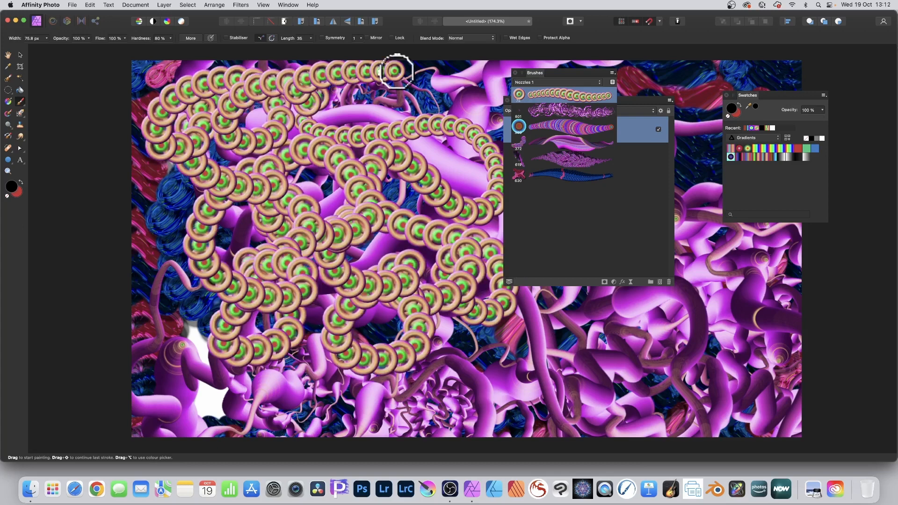